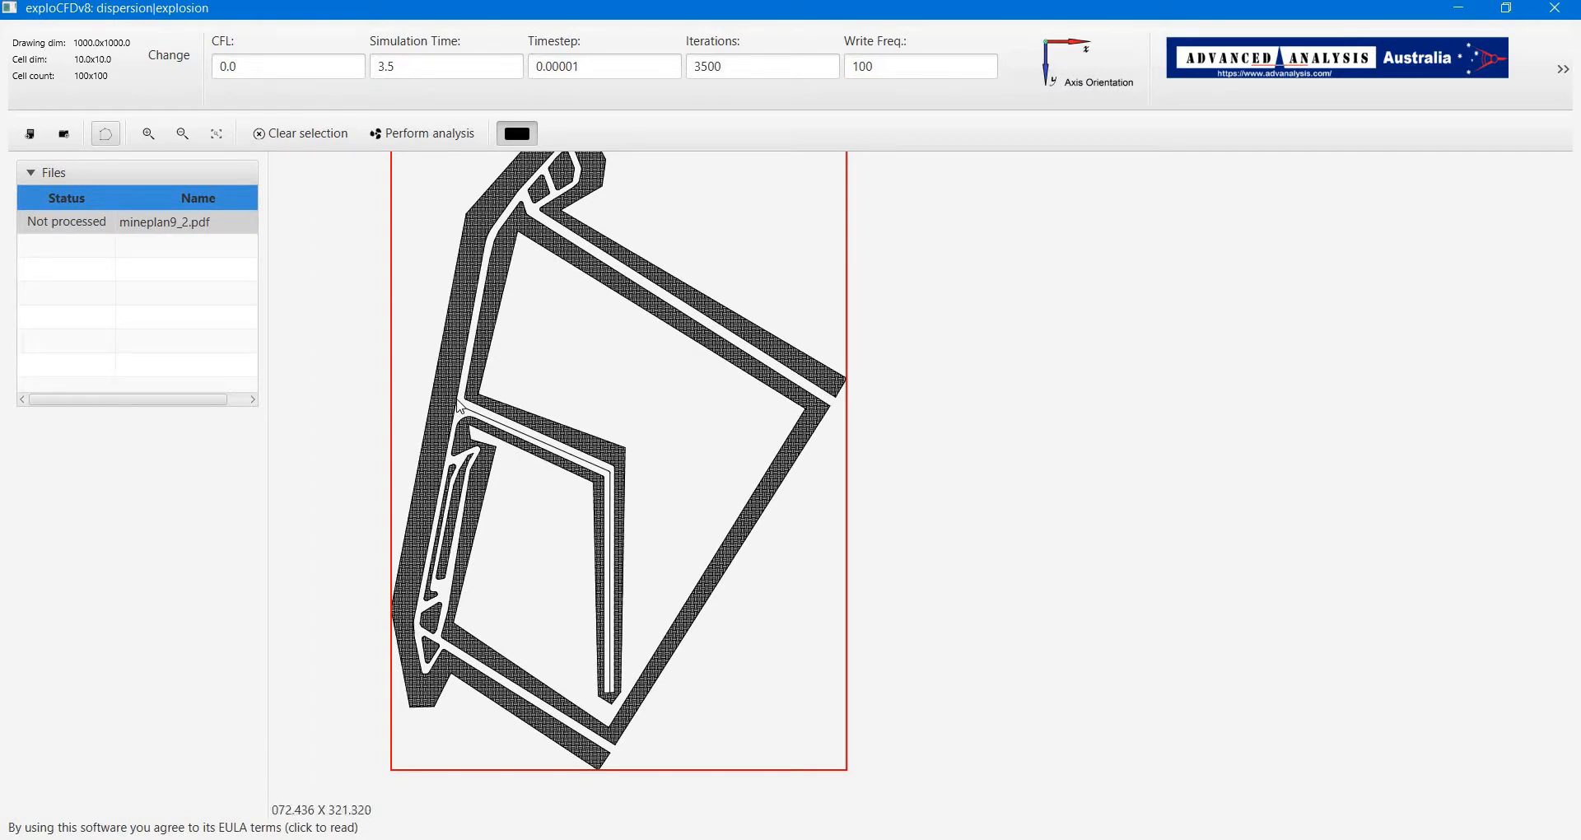
- Mark only the thin line inside the inclined middle roadway as a Release Inlet, leaving the surrounding hatch lines out of the selection
drag(494, 401, 543, 446)
drag(495, 401, 609, 486)
scroll(494, 496, up, 1)
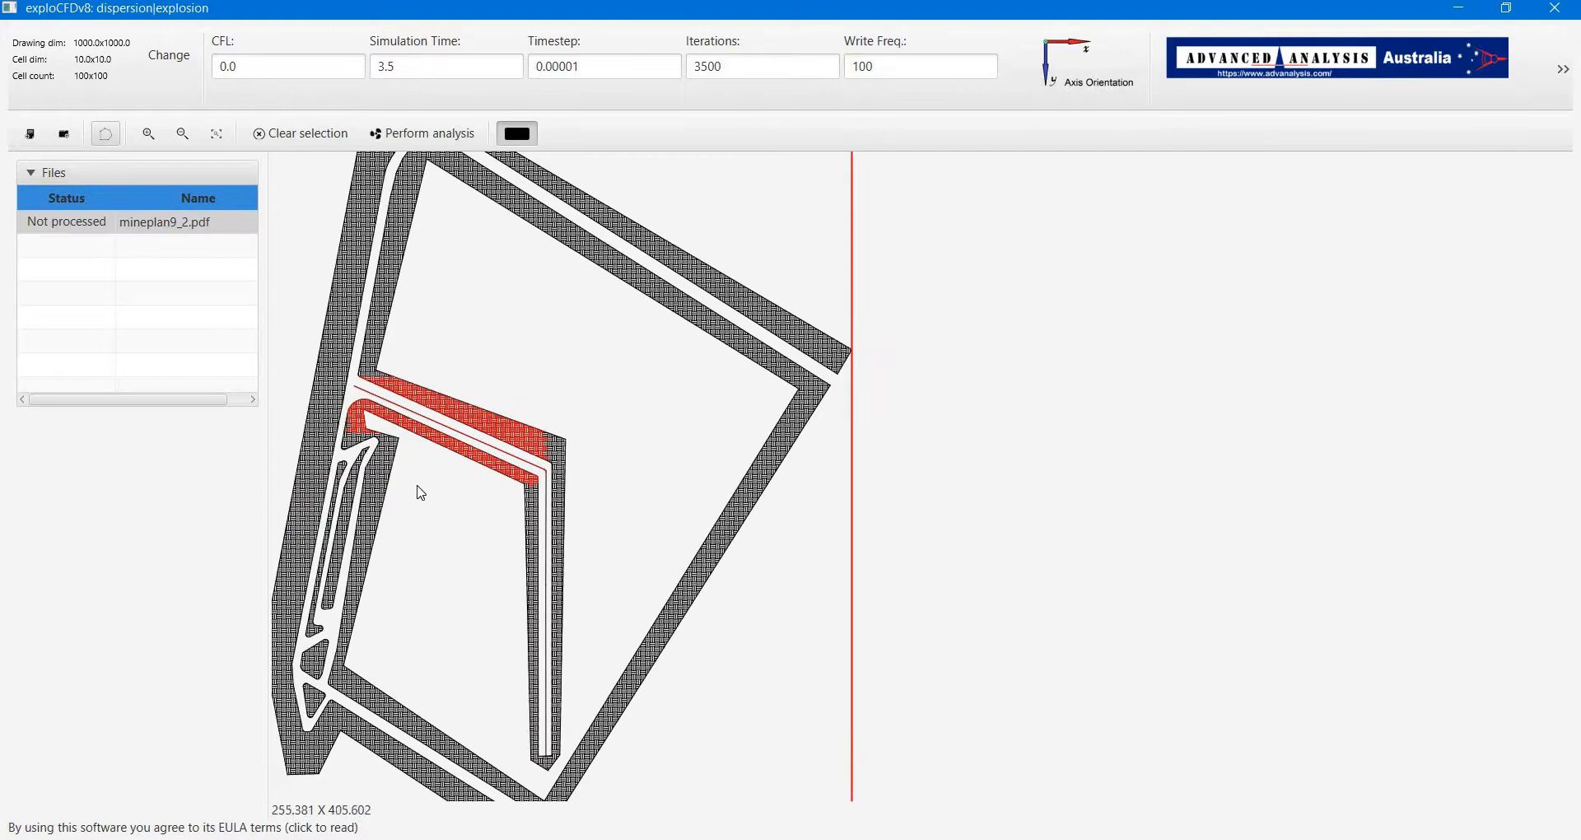
drag(350, 351, 423, 363)
drag(494, 399, 448, 381)
drag(448, 382, 511, 414)
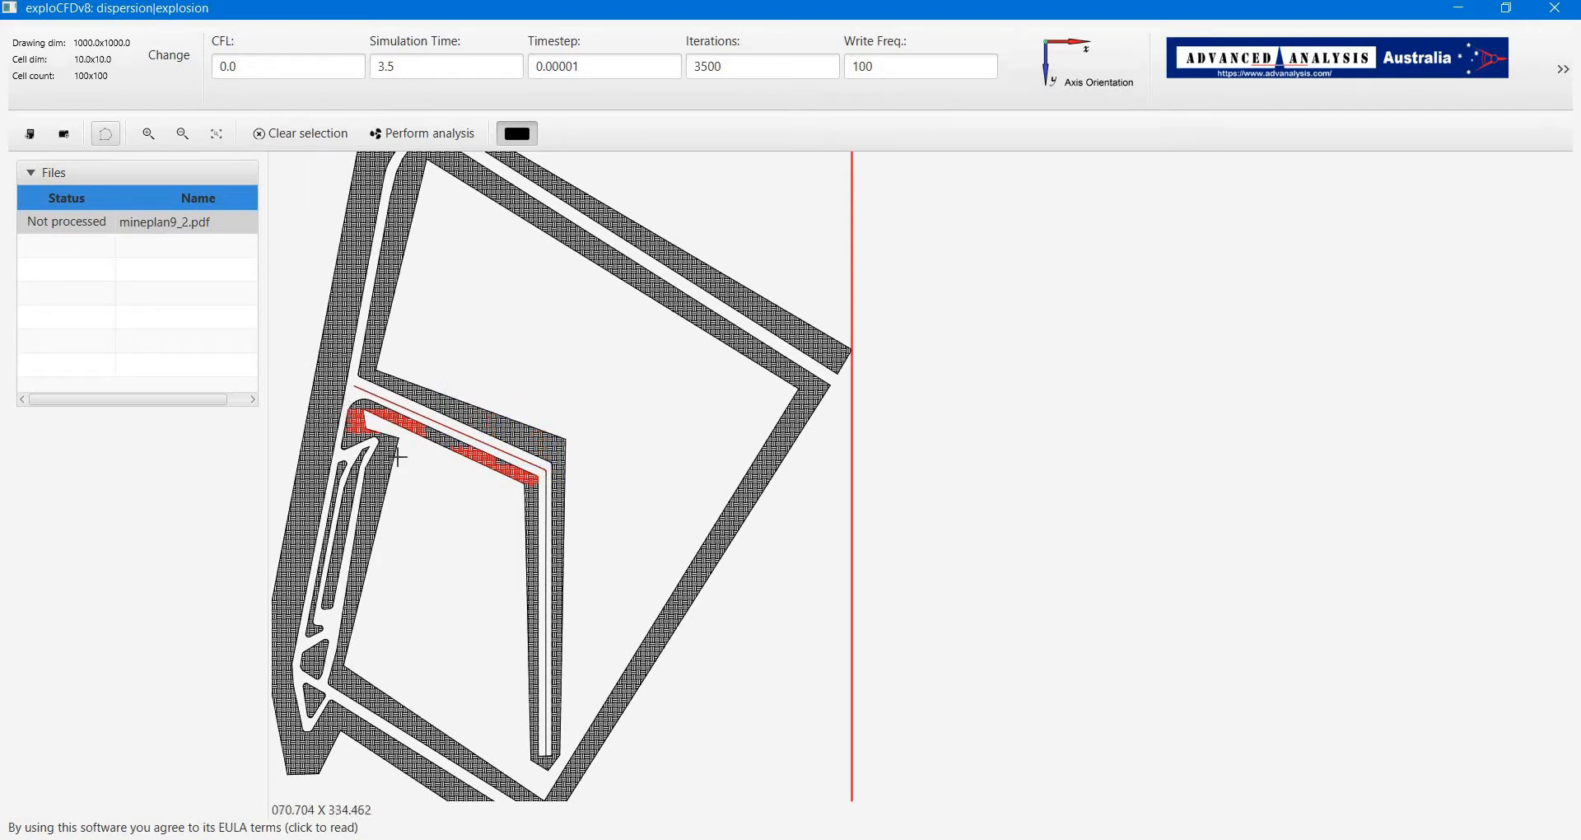
drag(348, 403, 415, 437)
drag(487, 493, 465, 437)
drag(537, 503, 498, 450)
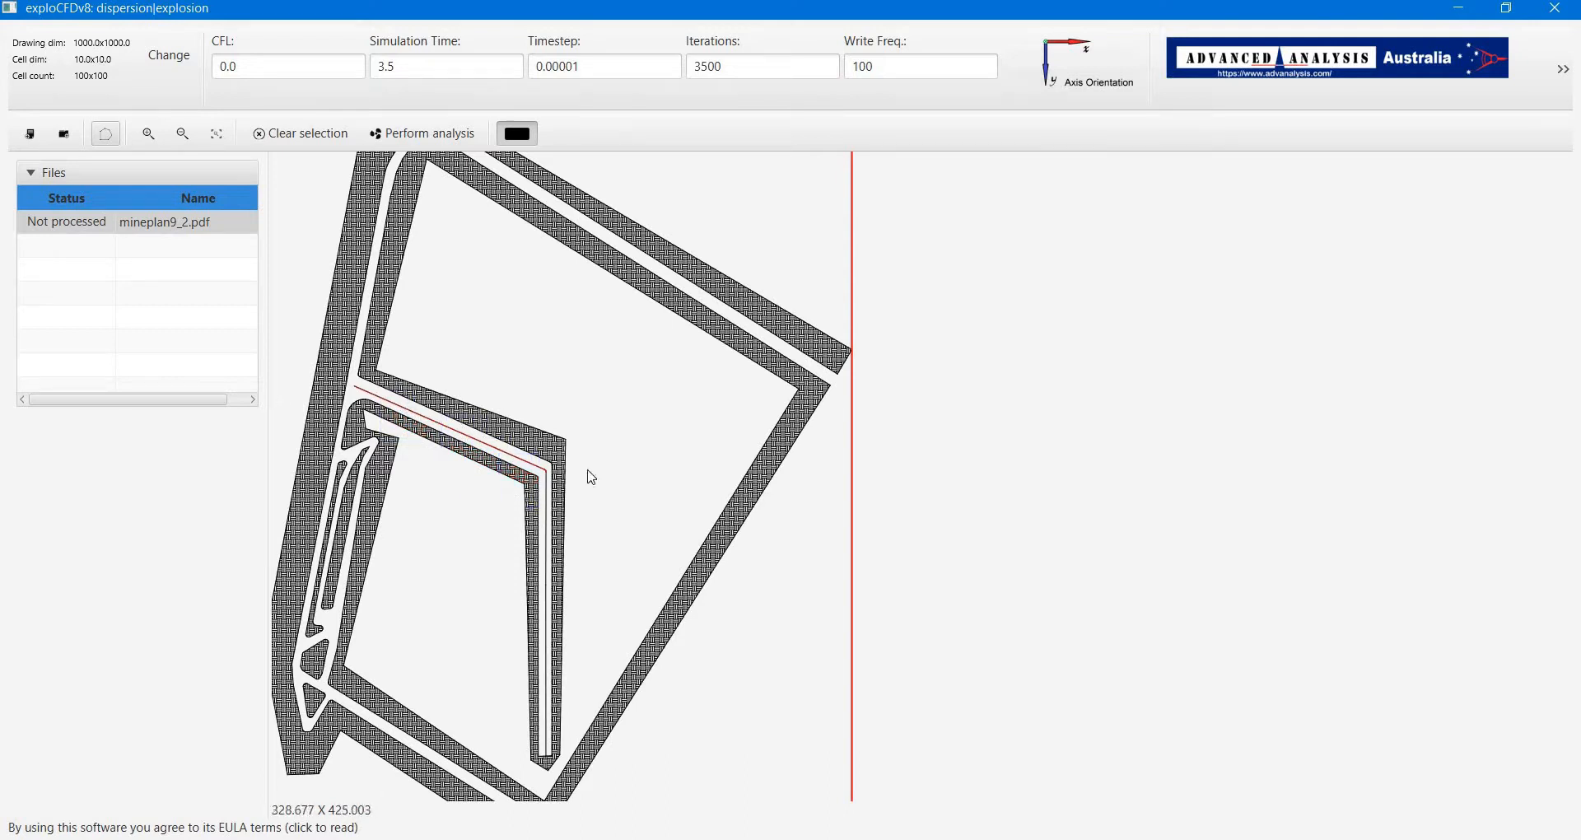
right_click(572, 537)
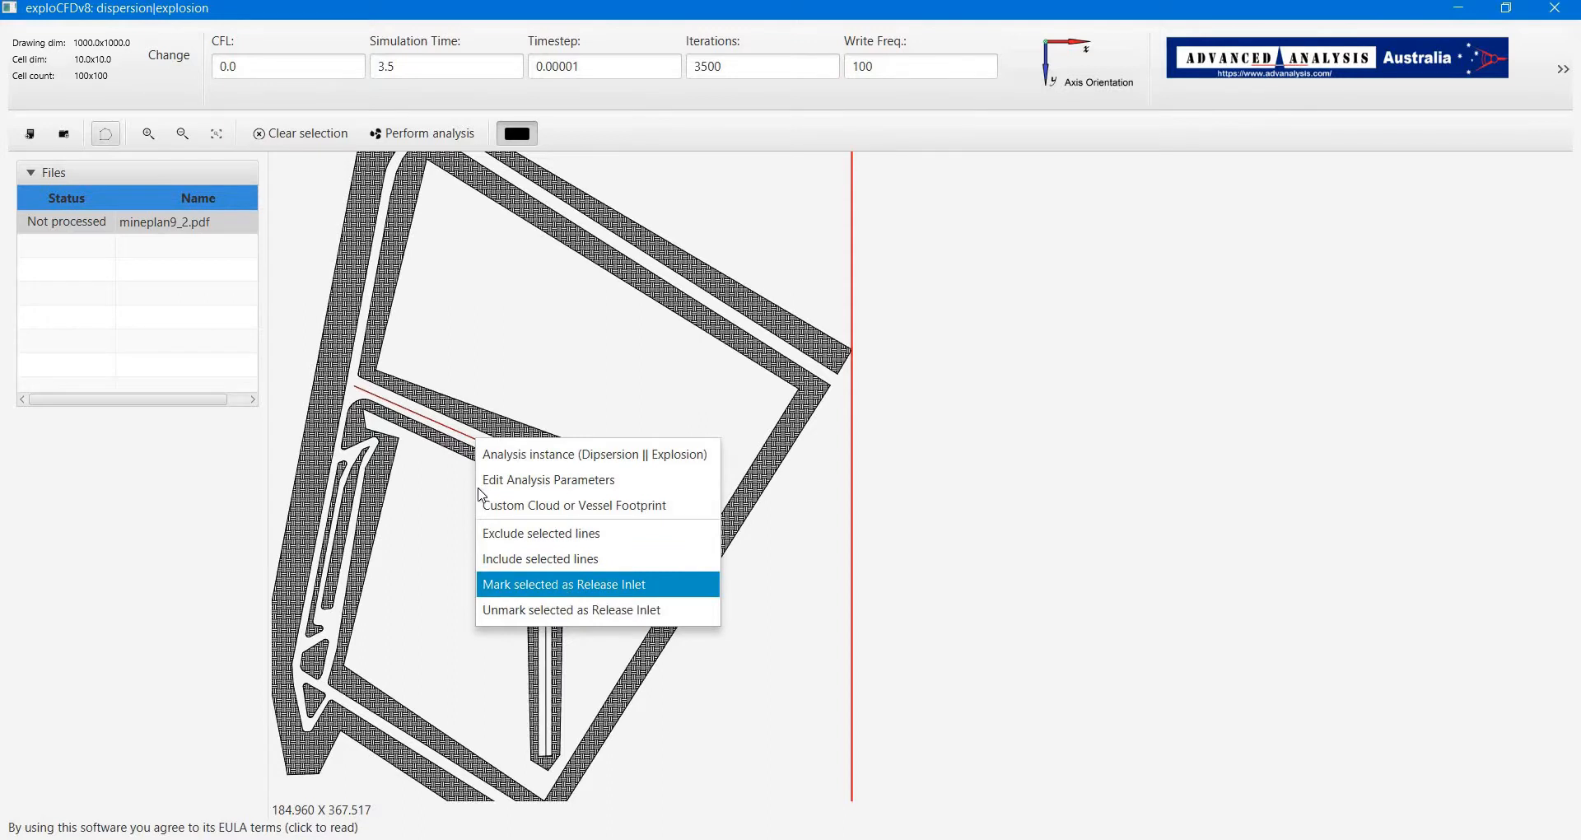
click(572, 594)
- Set the drawing size to 340 by 484 and the cell size to 0.8 by 0.8
click(180, 51)
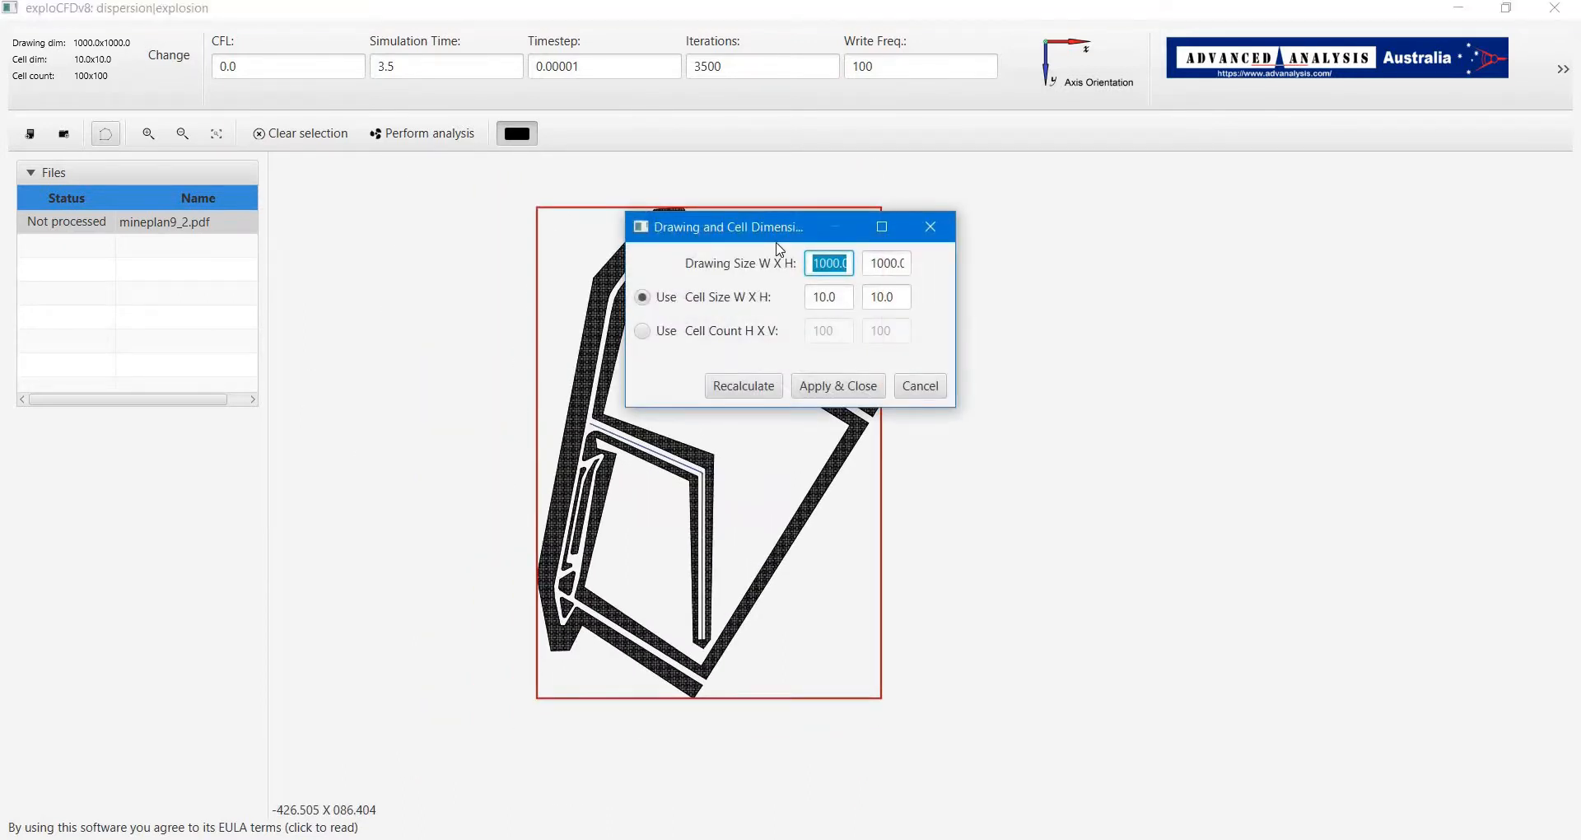
text(340)
key(Tab)
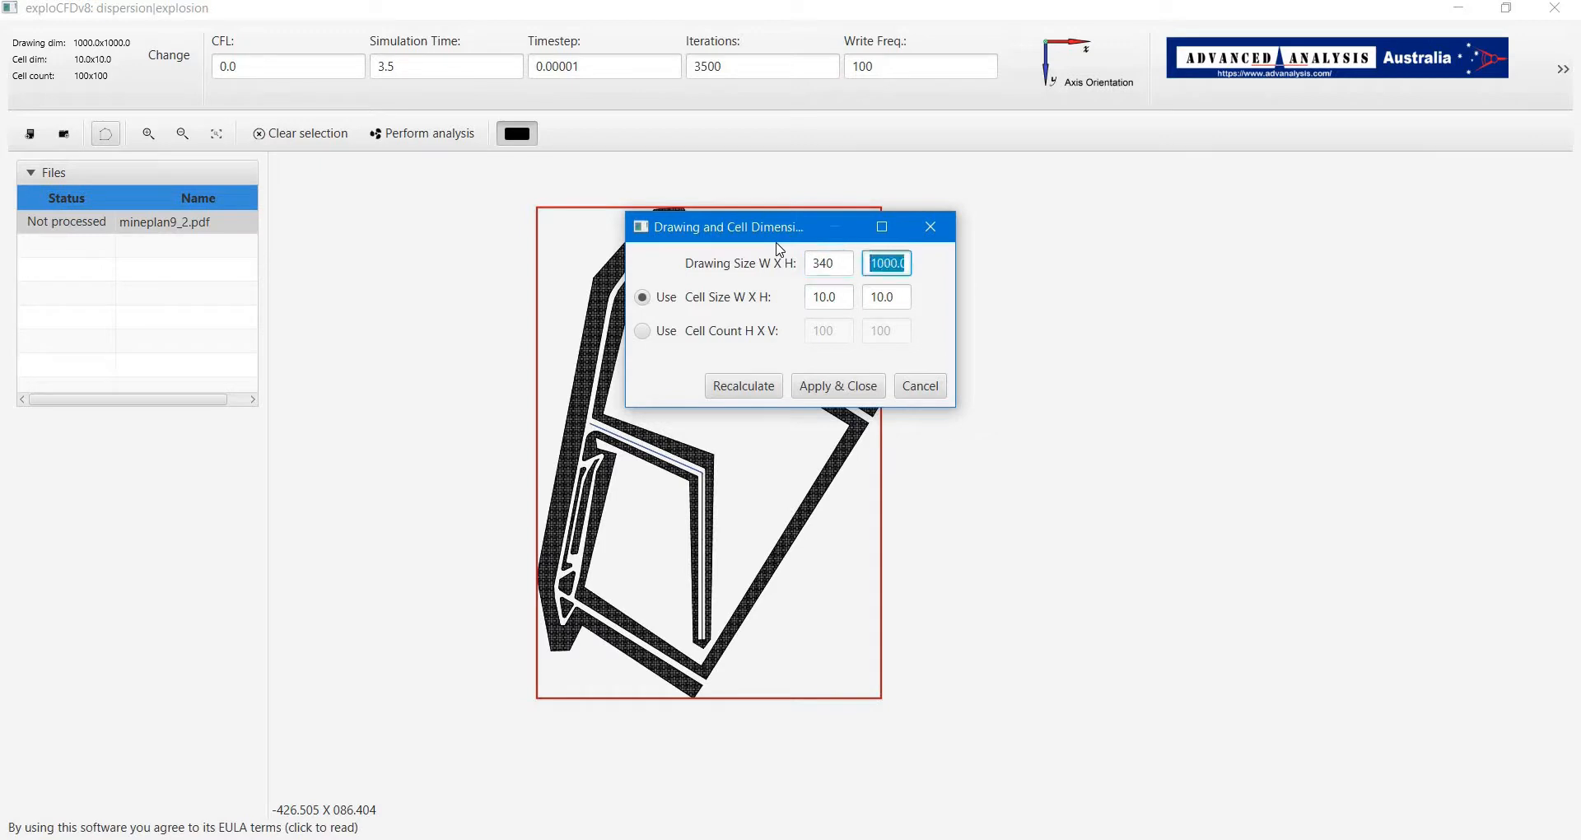
text(484)
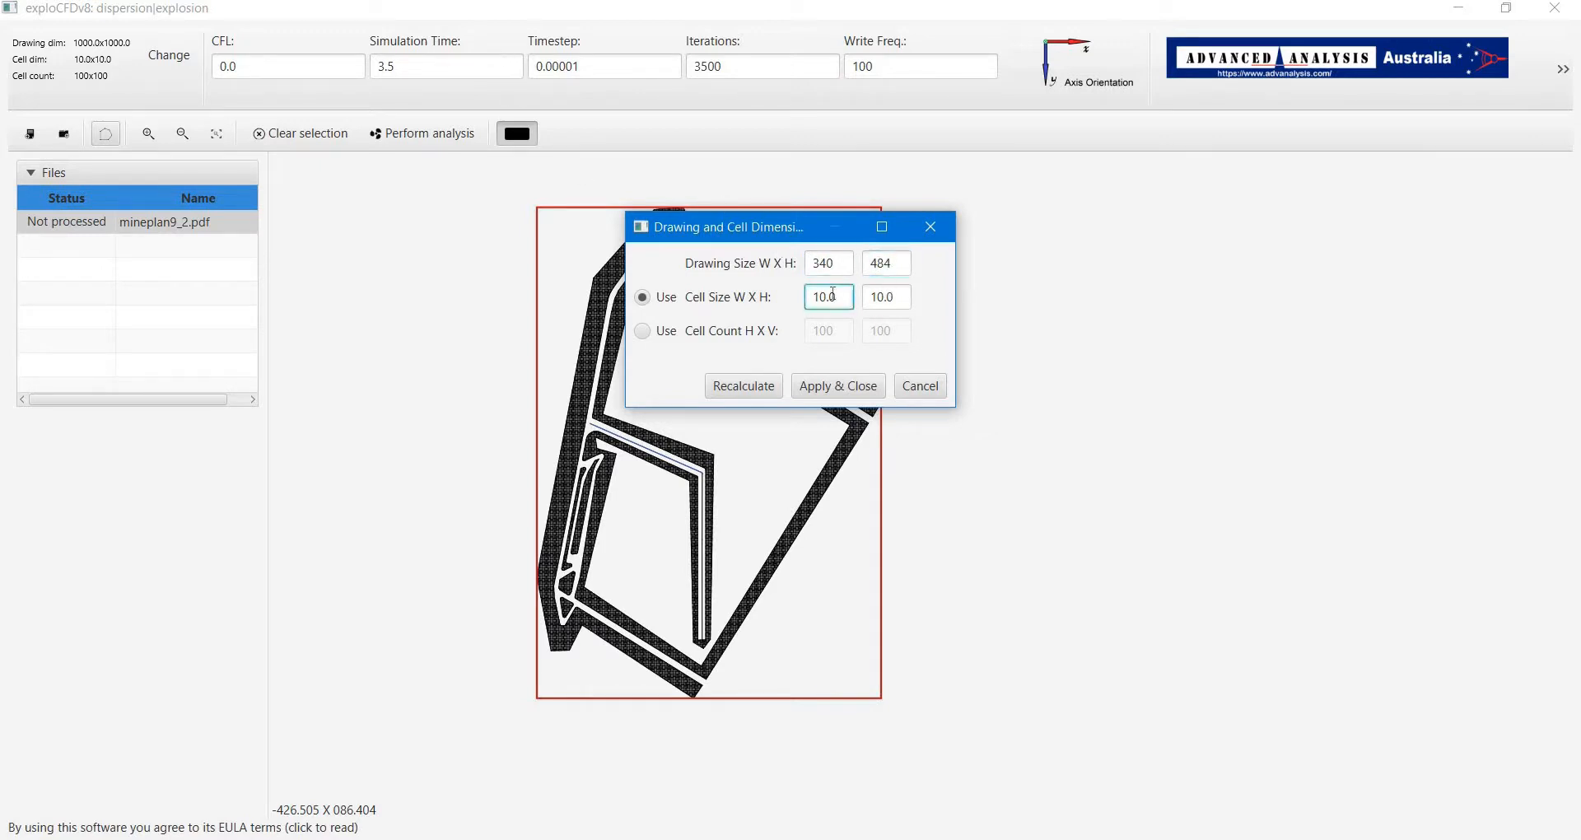
double_click(834, 299)
text(0.8)
key(Tab)
text(0.8)
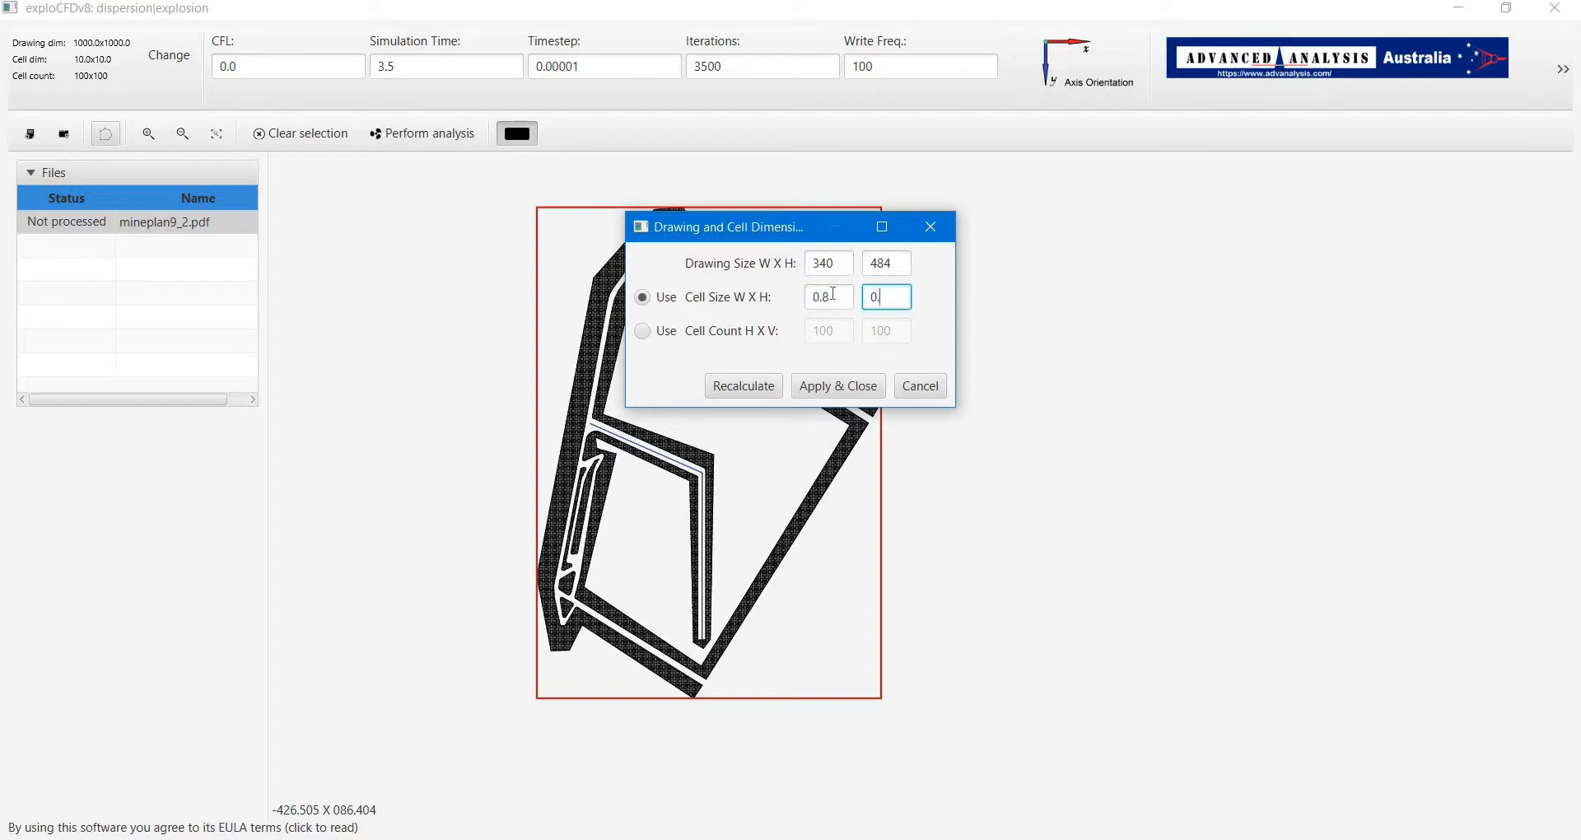
click(838, 385)
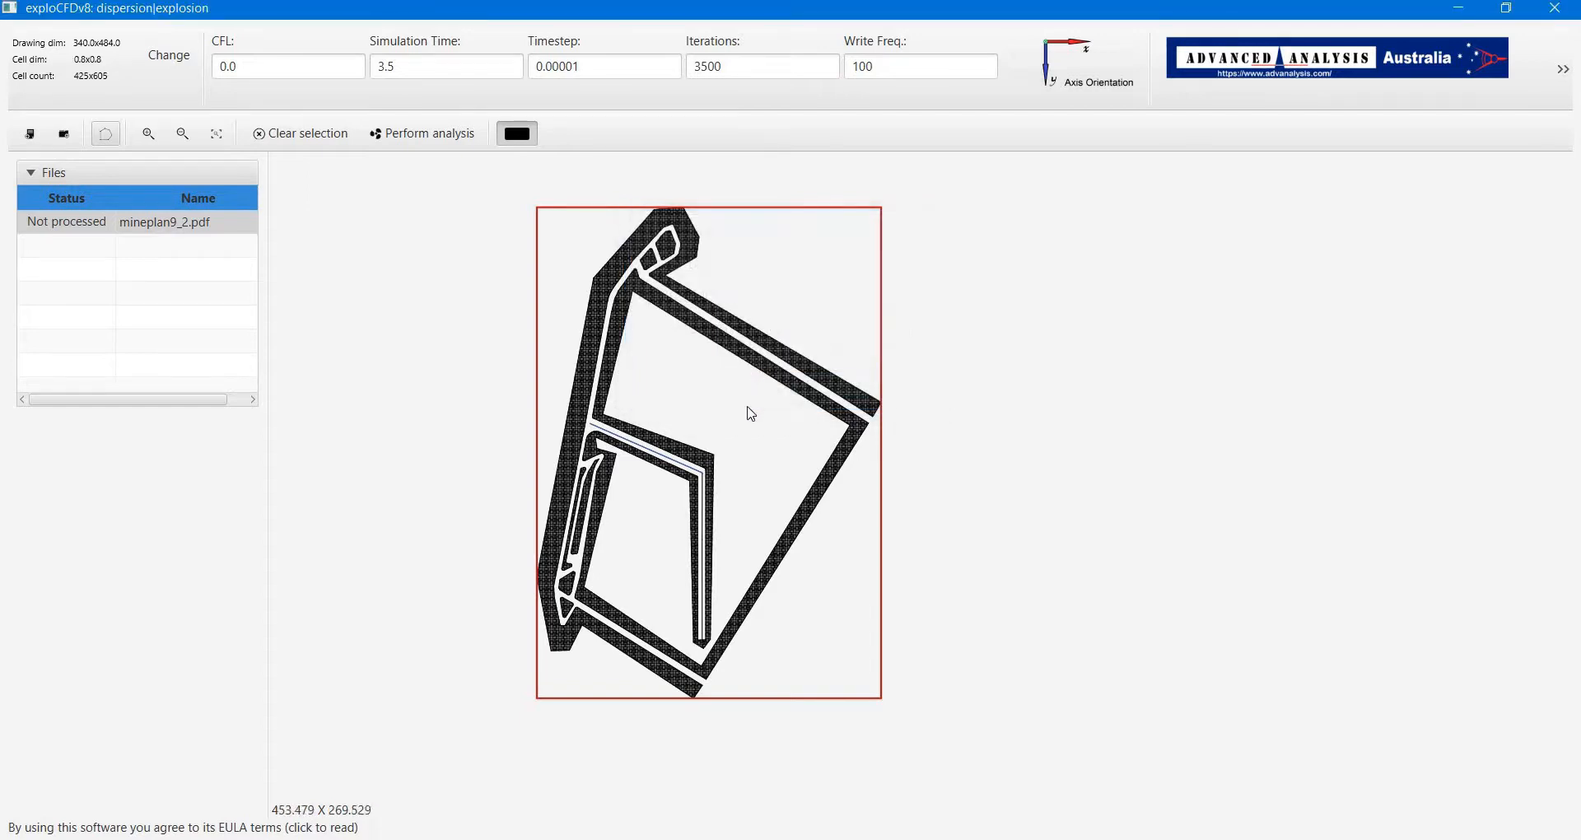
- Add an analysis instance near the release line with Dispersion Calculation enabled and a mass flow rate of 0.1 kg/s
right_click(623, 447)
click(633, 455)
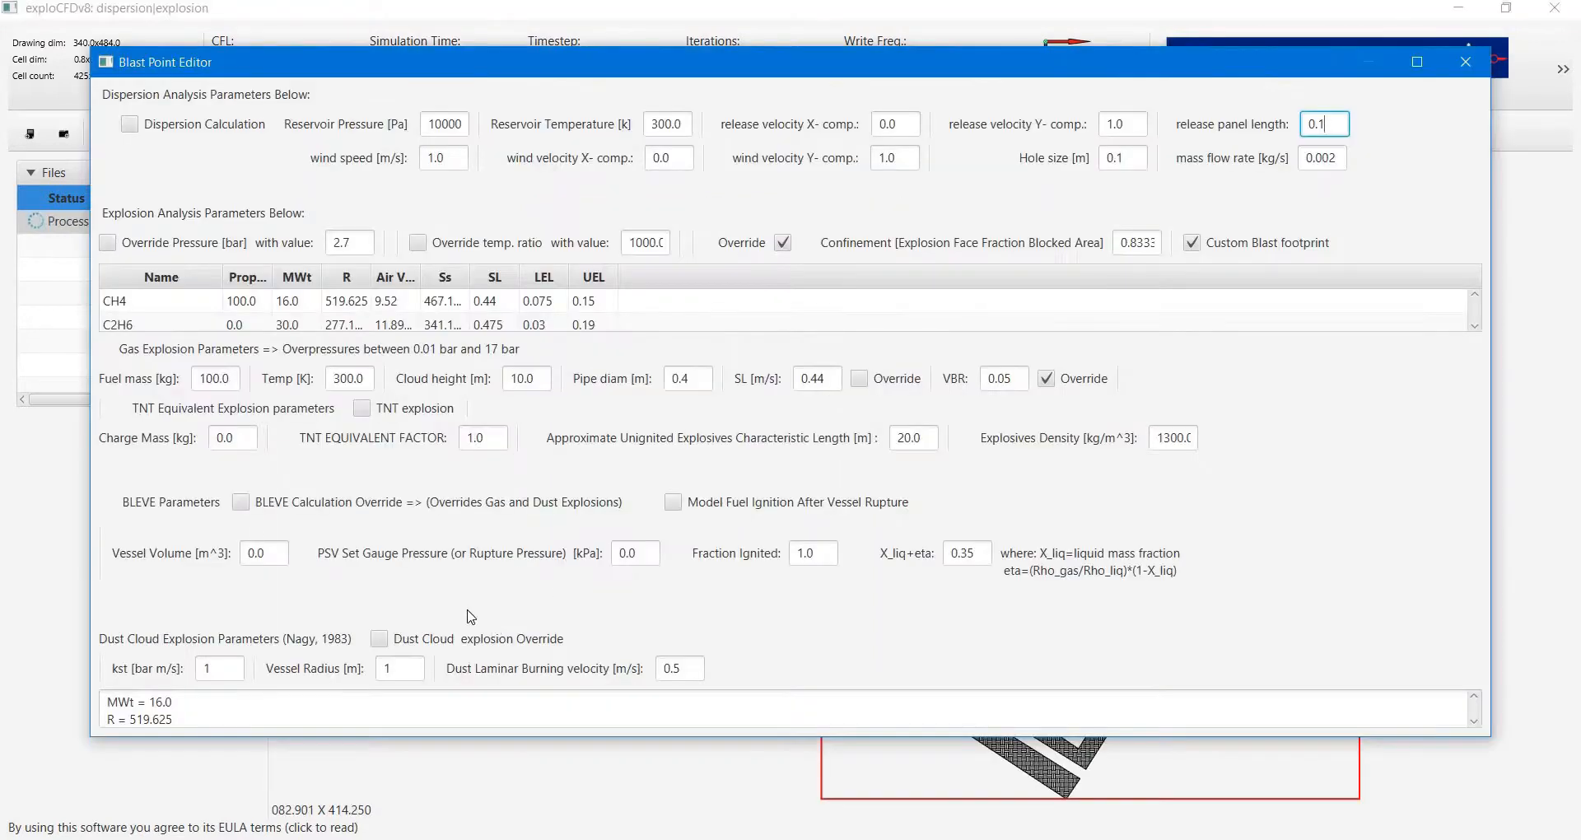
click(130, 126)
double_click(1327, 153)
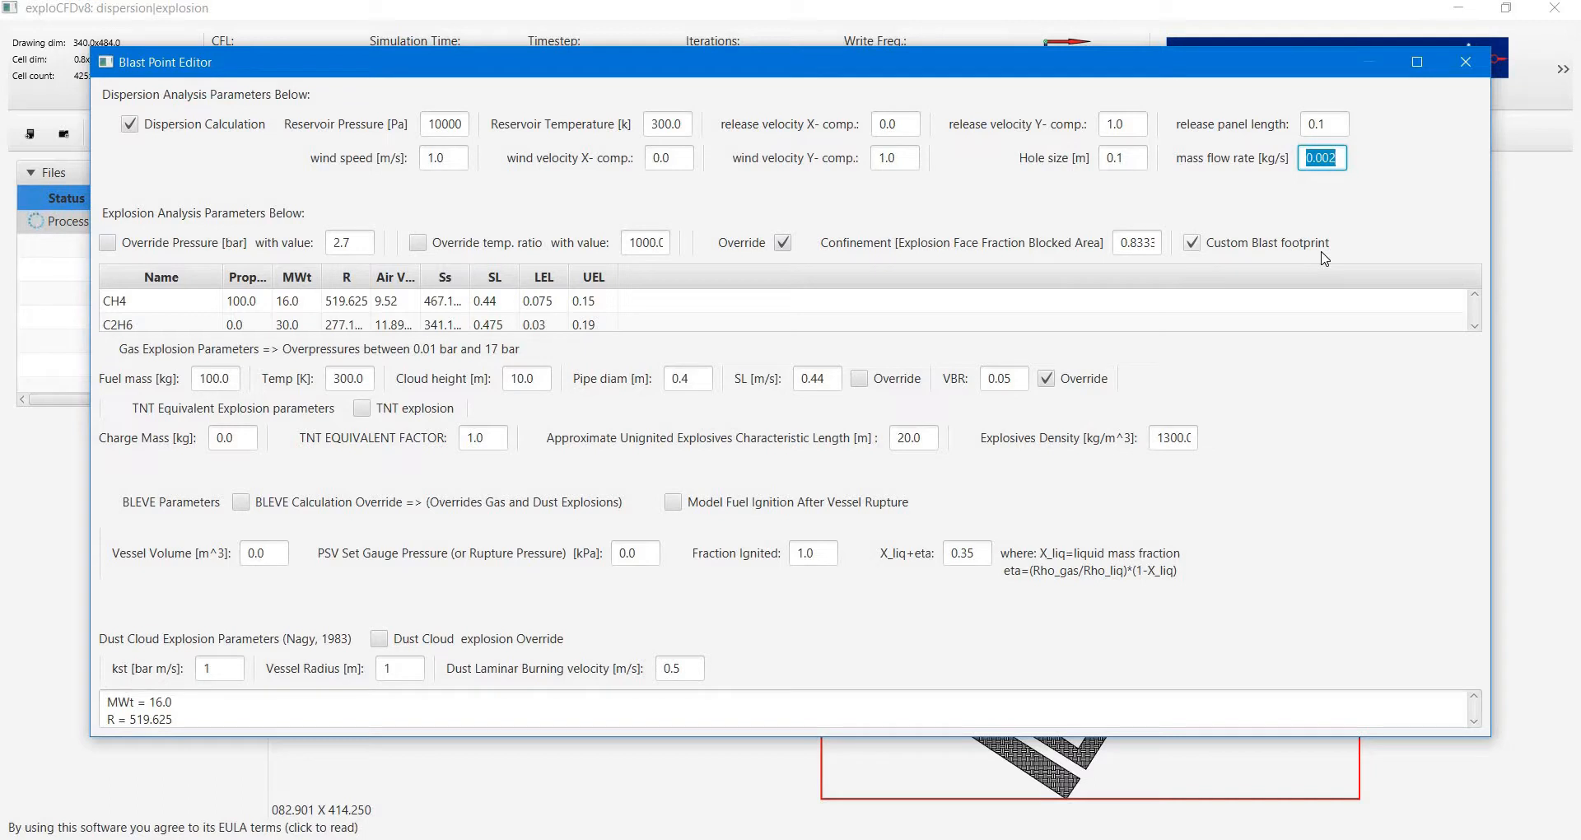
text(0.1)
click(1330, 115)
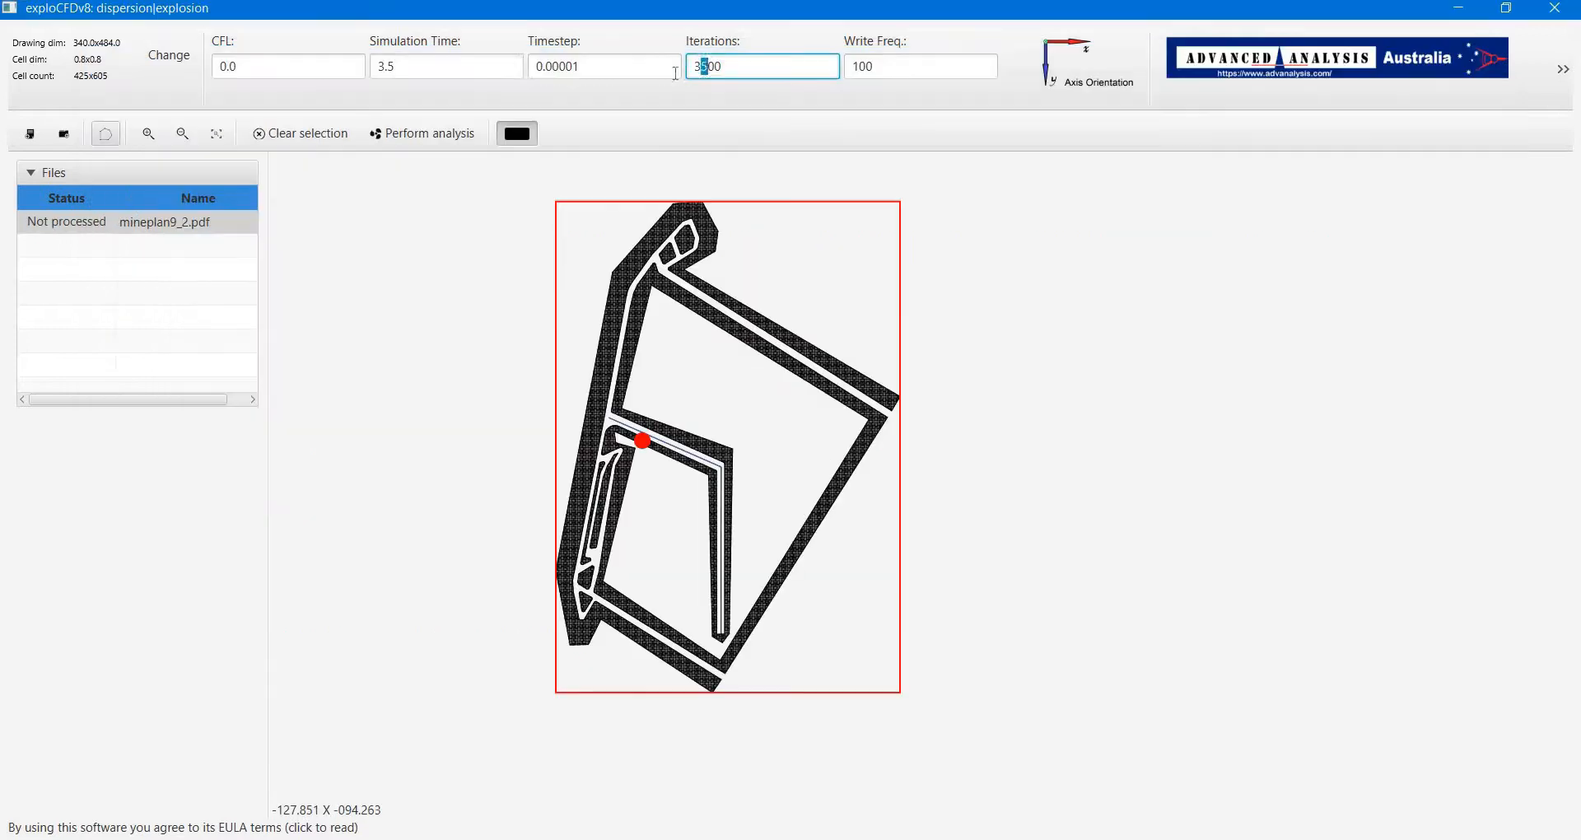
- Configure the run with 3600 iterations, a timestep of 1, a simulation time of 3600 and a CFL of 2
text(6)
key(shift+Tab)
text(1)
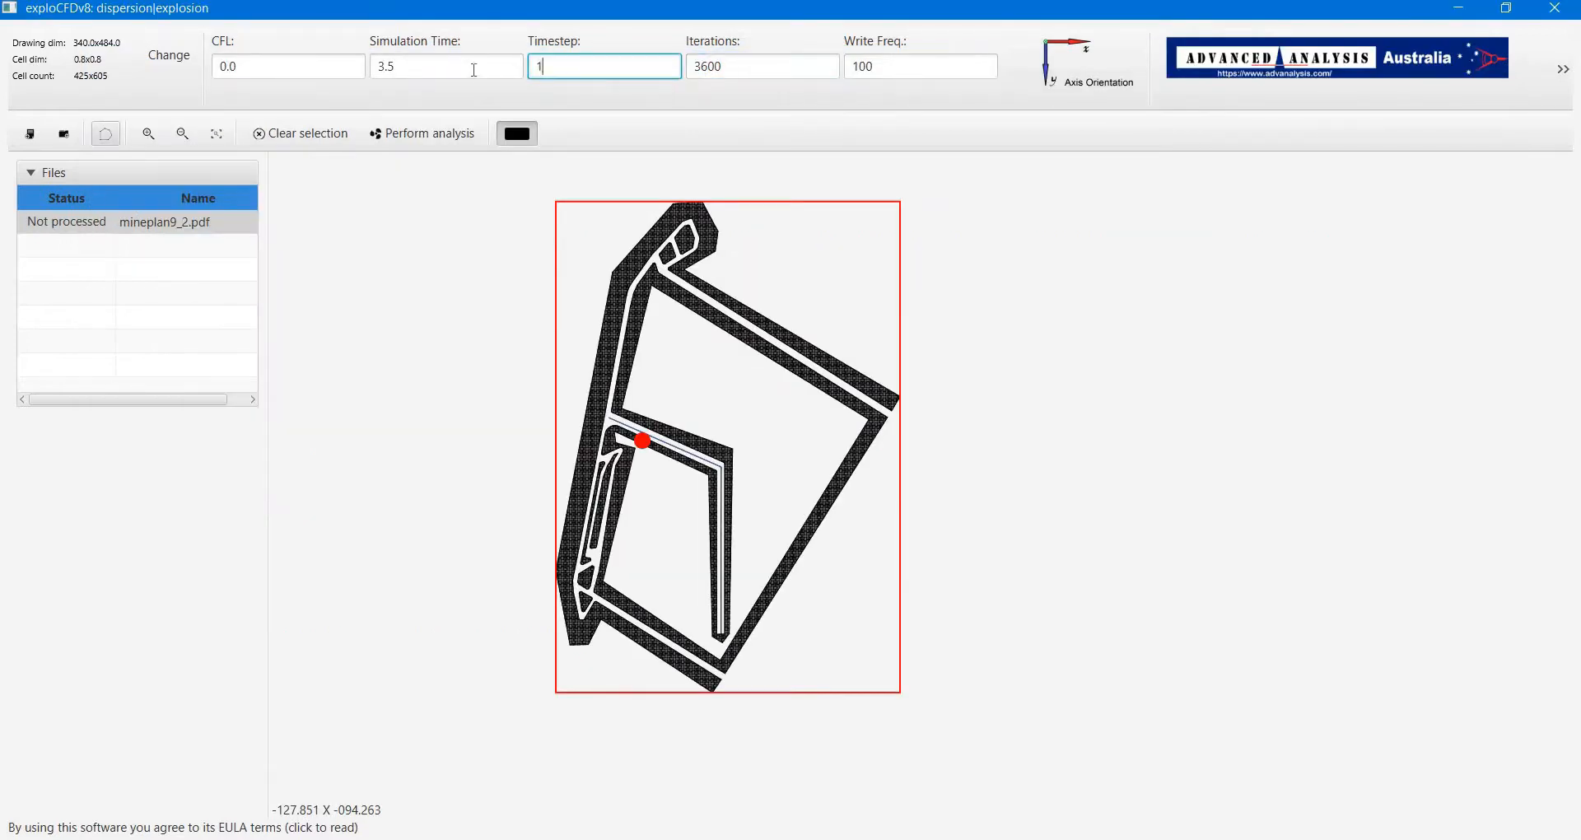
key(shift+Tab)
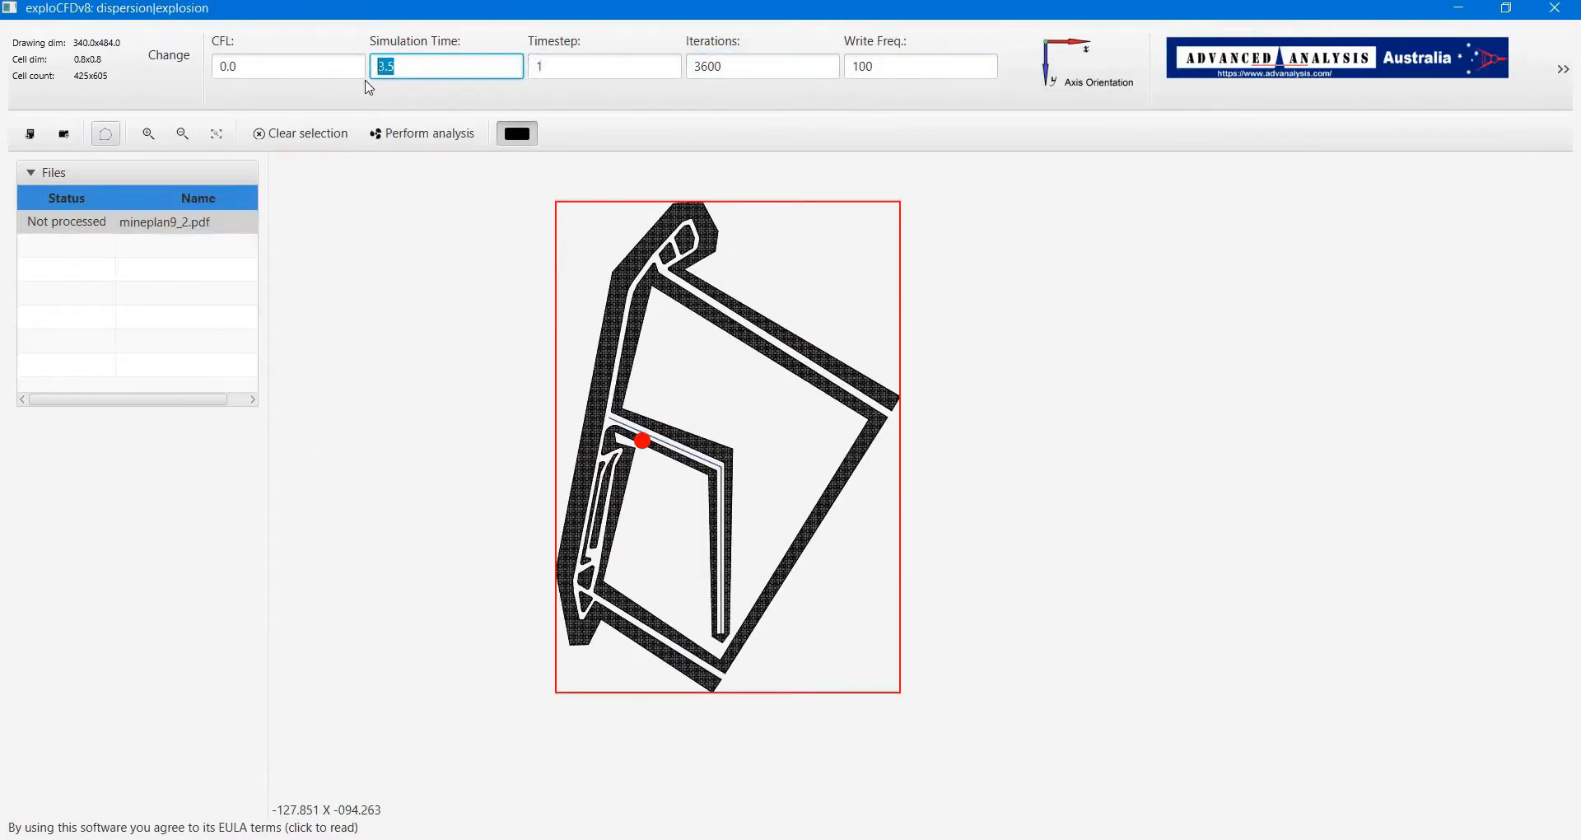
text(3600)
key(shift+Tab)
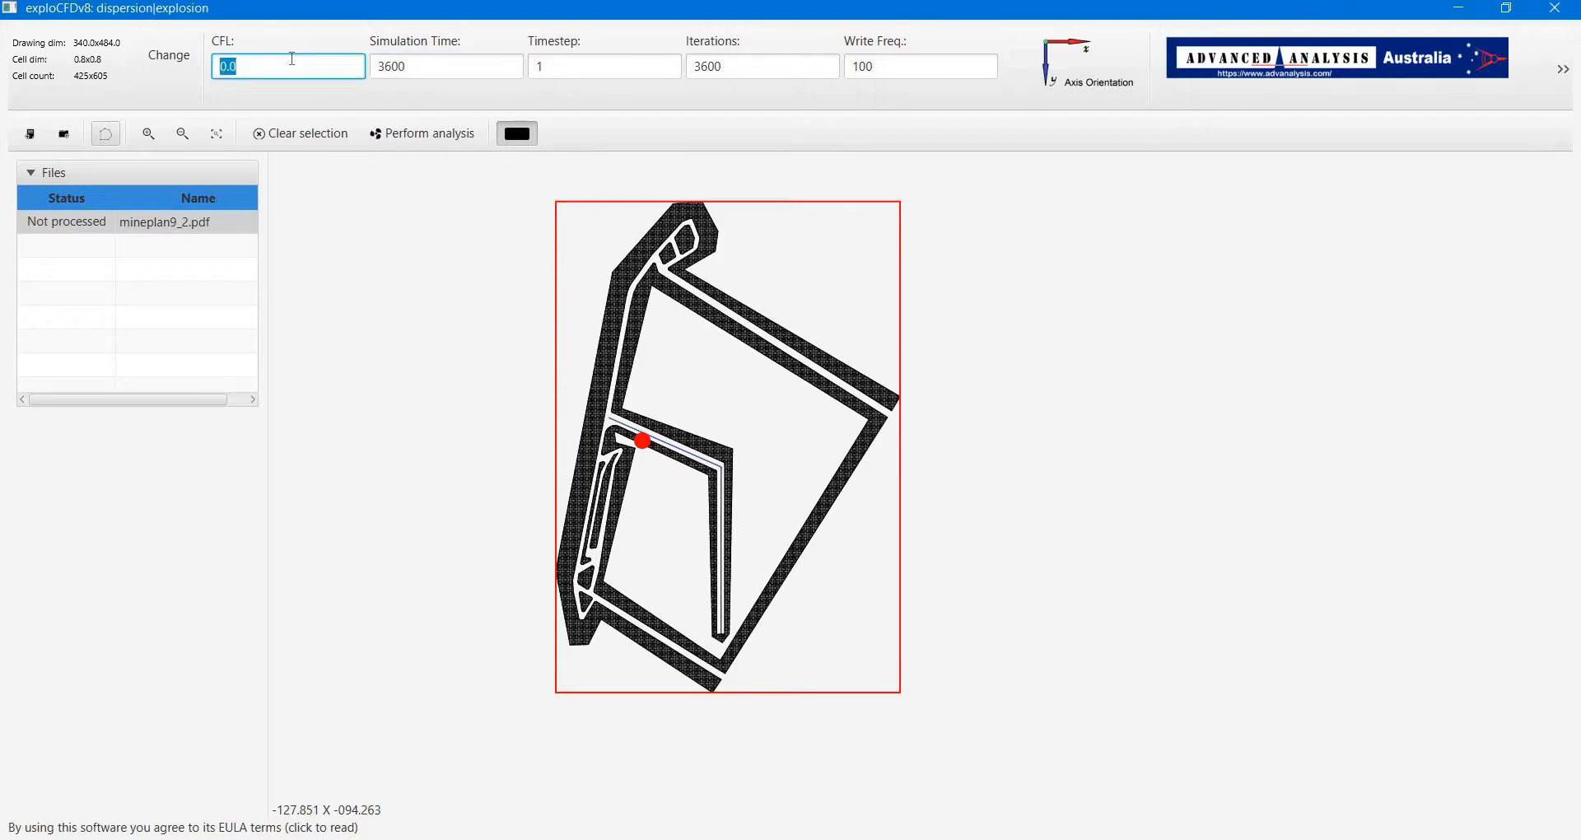
text(2)
click(554, 196)
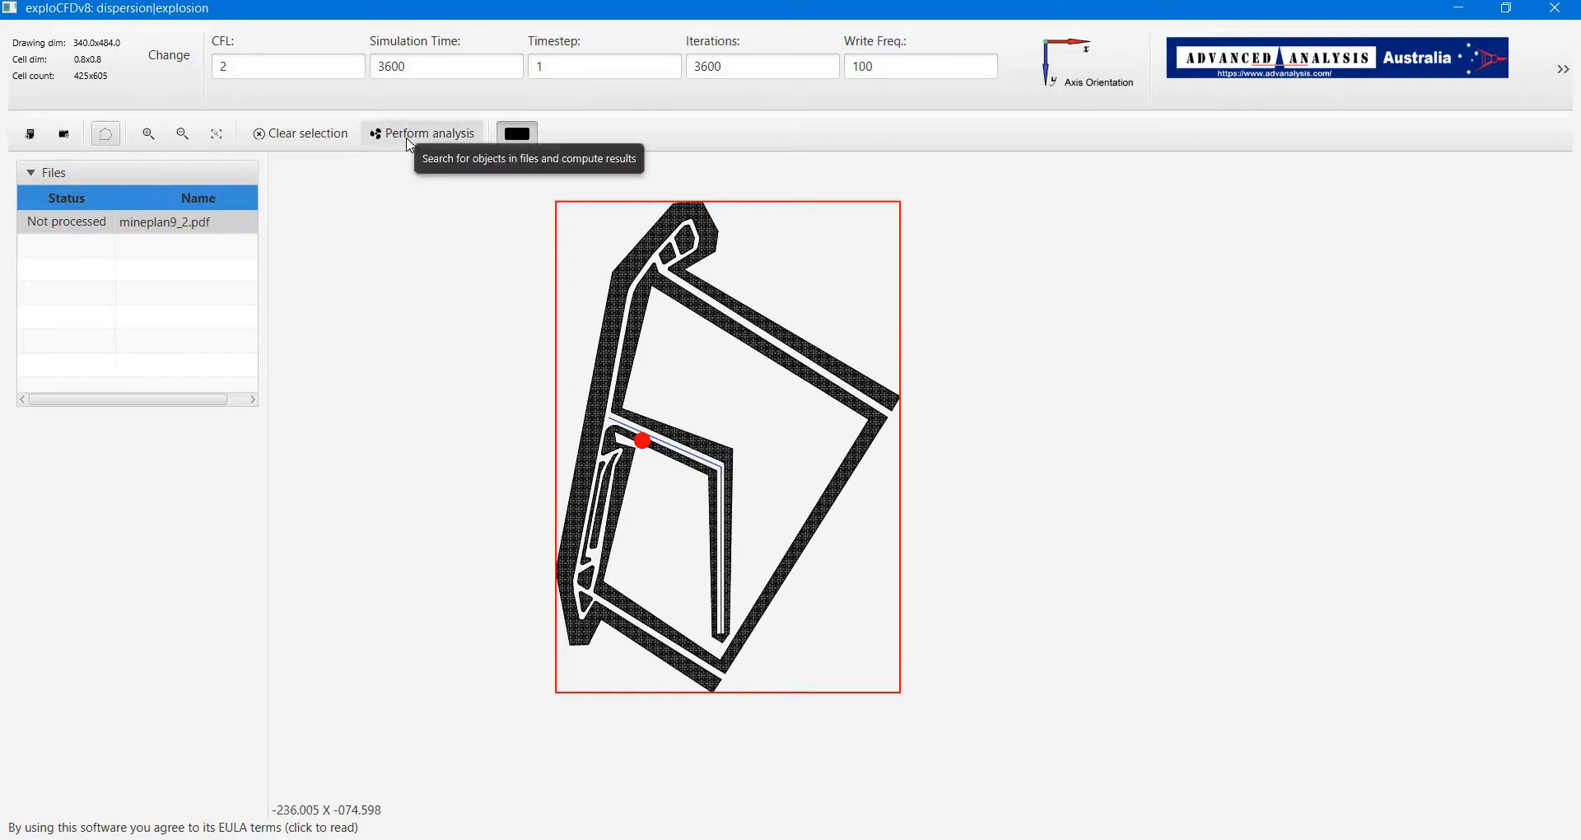
- Switch to ParaView and add a Plot Over Line filter to the PythonCalculator1 result
scroll(645, 490, up, 3)
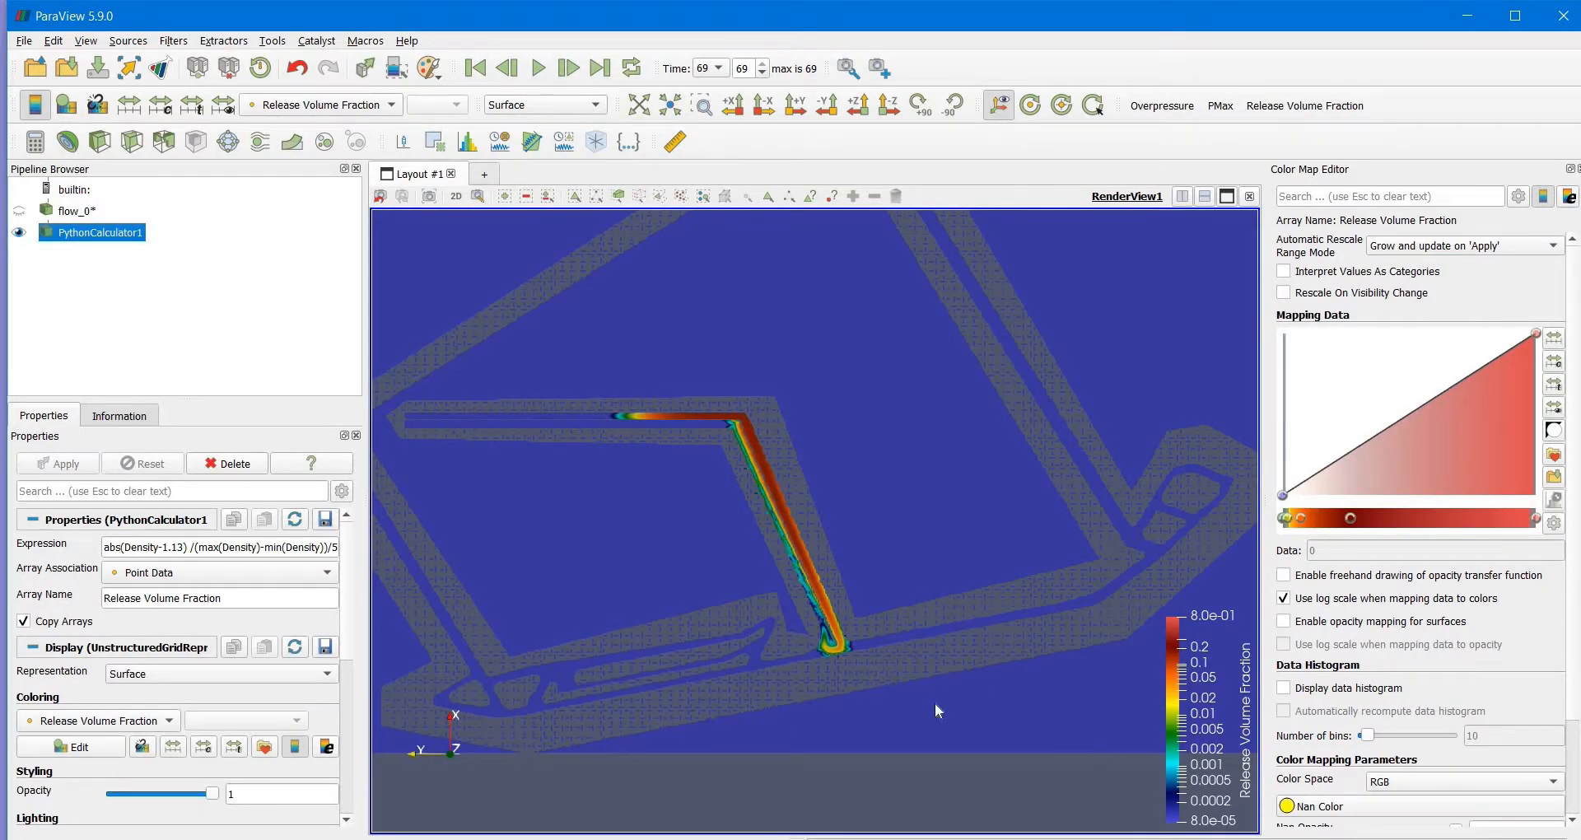
scroll(935, 703, up, 3)
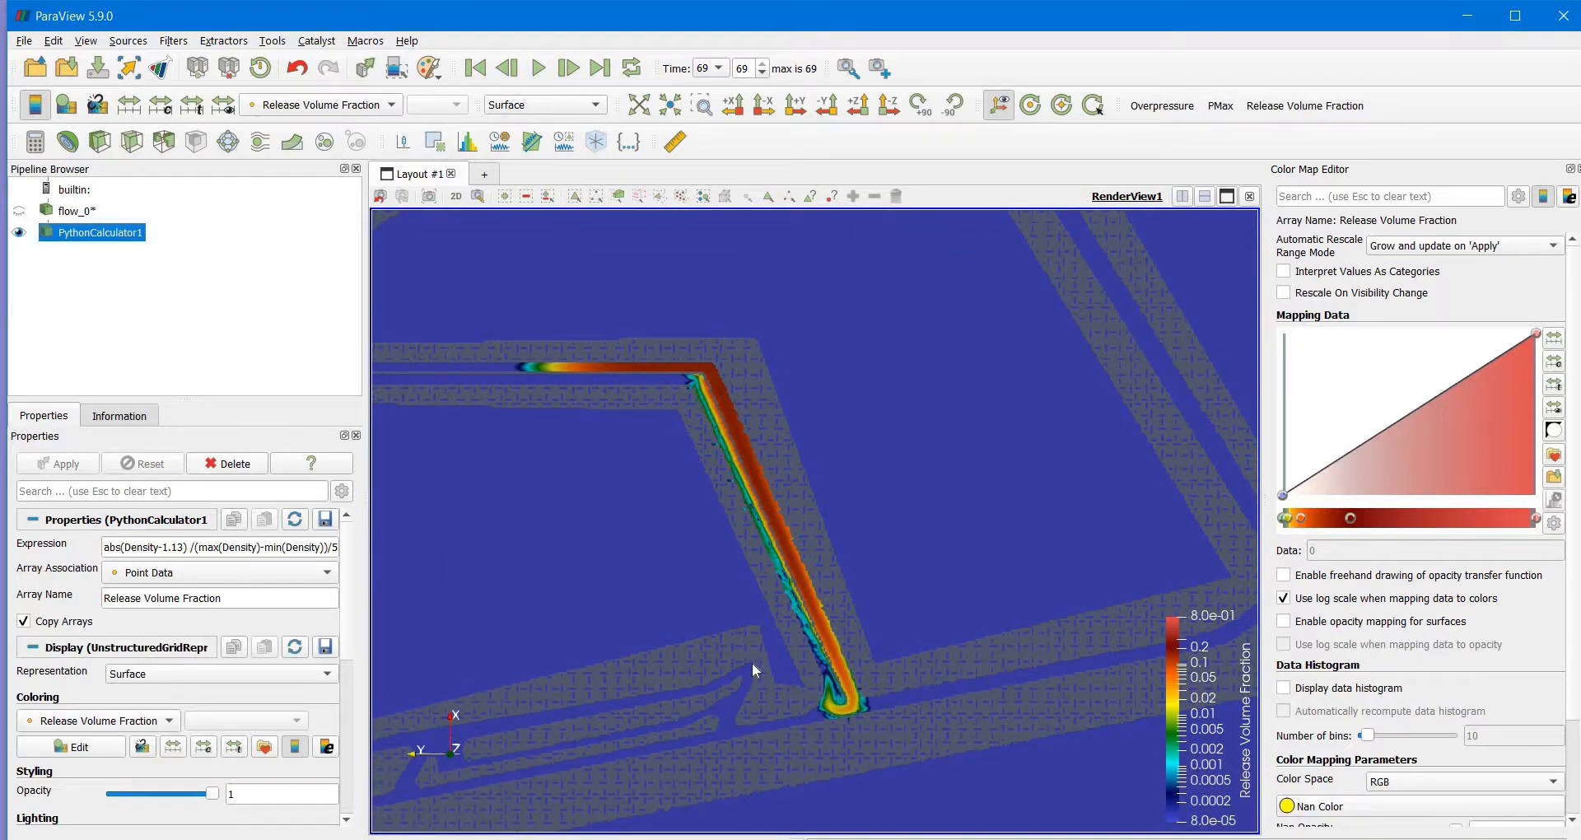
right_click(109, 234)
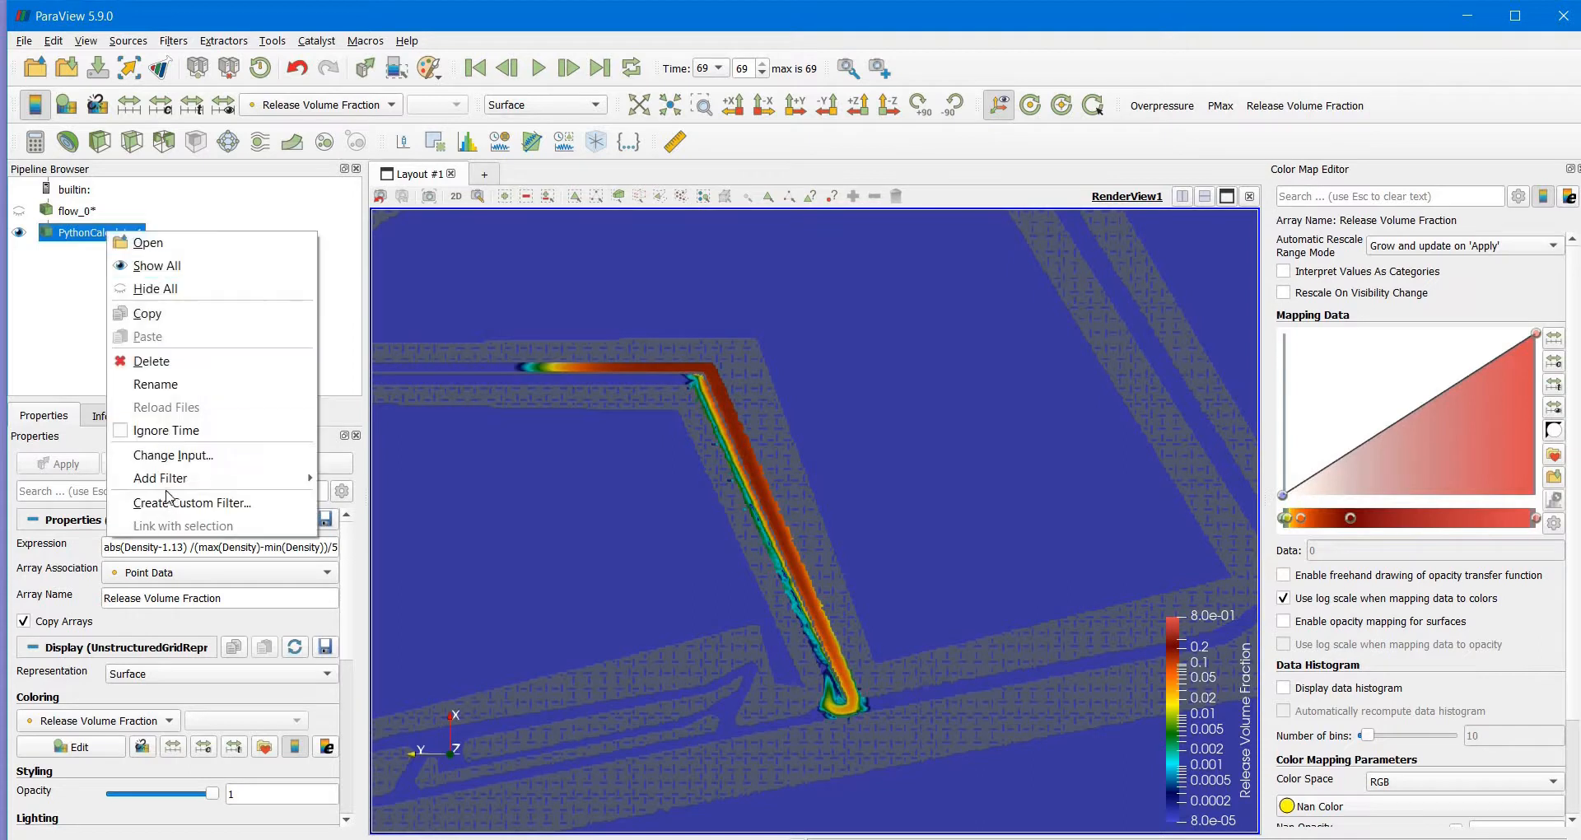
mouse_move(206, 479)
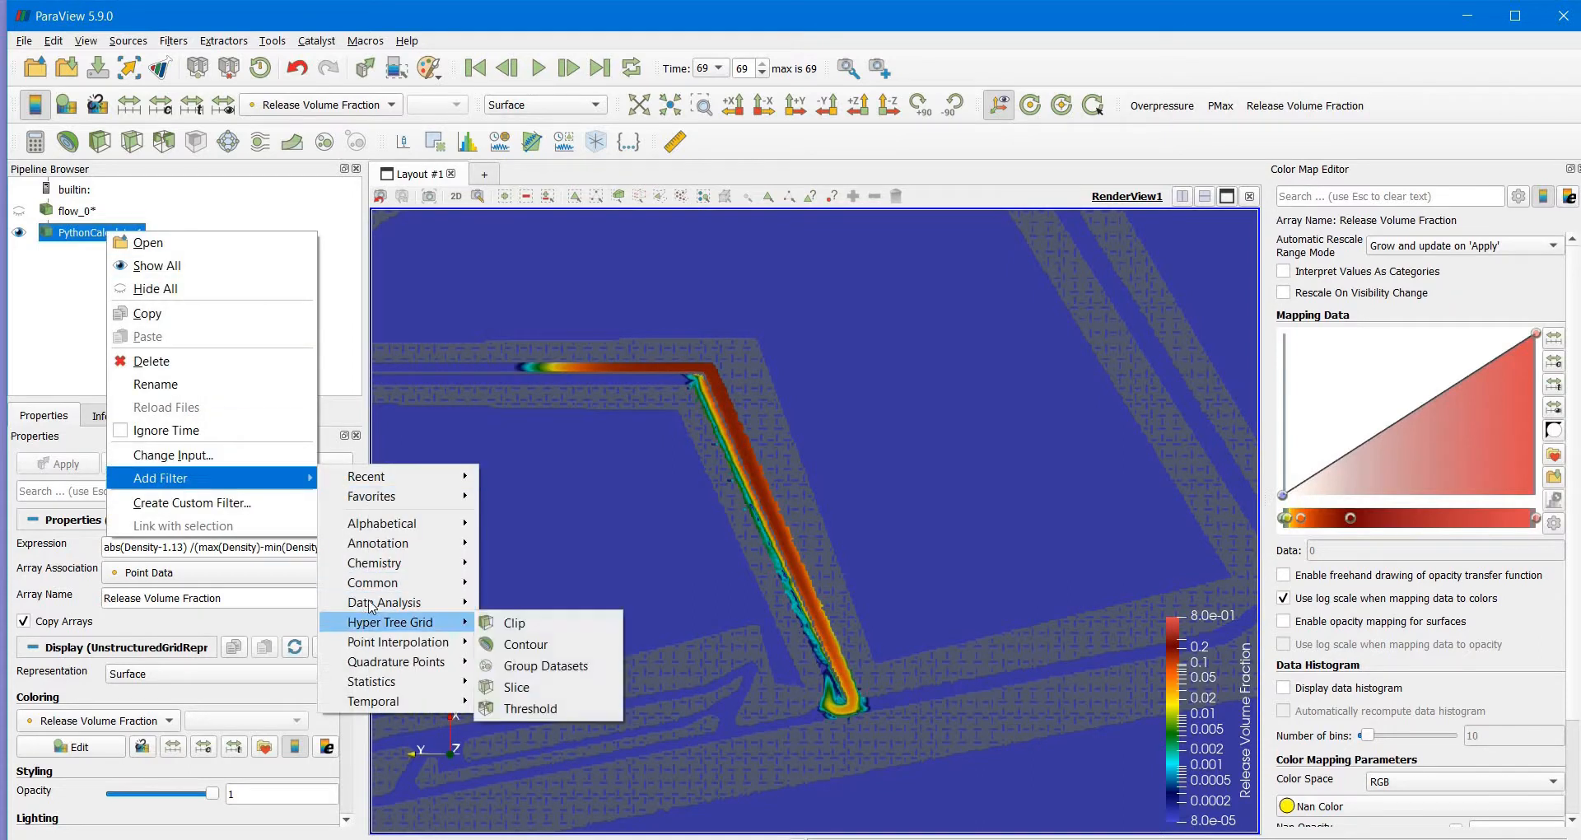
mouse_move(371, 608)
click(542, 807)
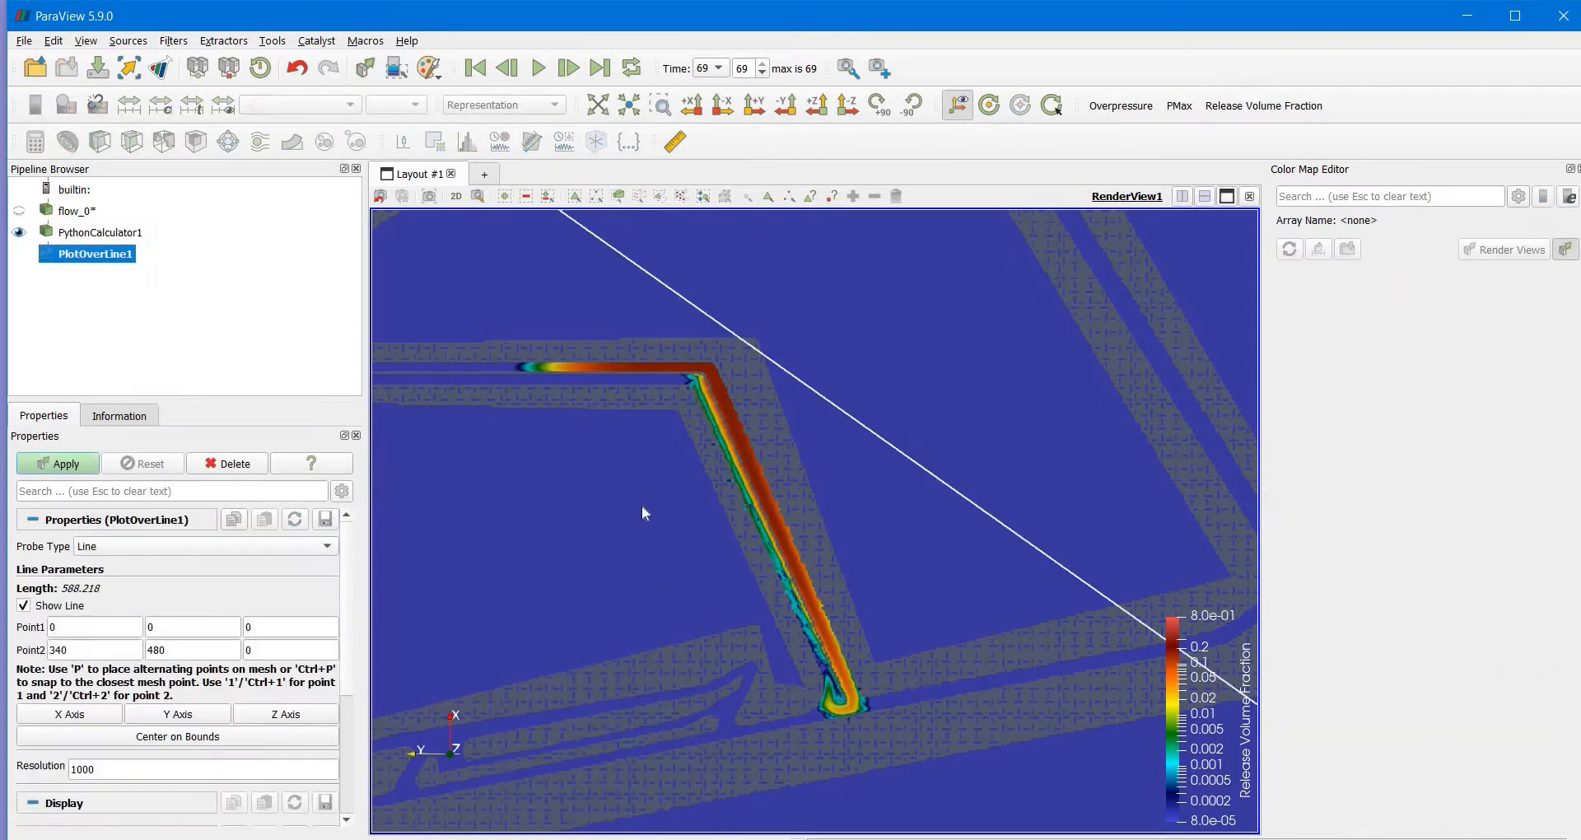
- Position the probe line along the gas plume in the inclined roadway, about 123 m long, and generate its line chart
scroll(641, 505, down, 5)
drag(701, 425, 797, 503)
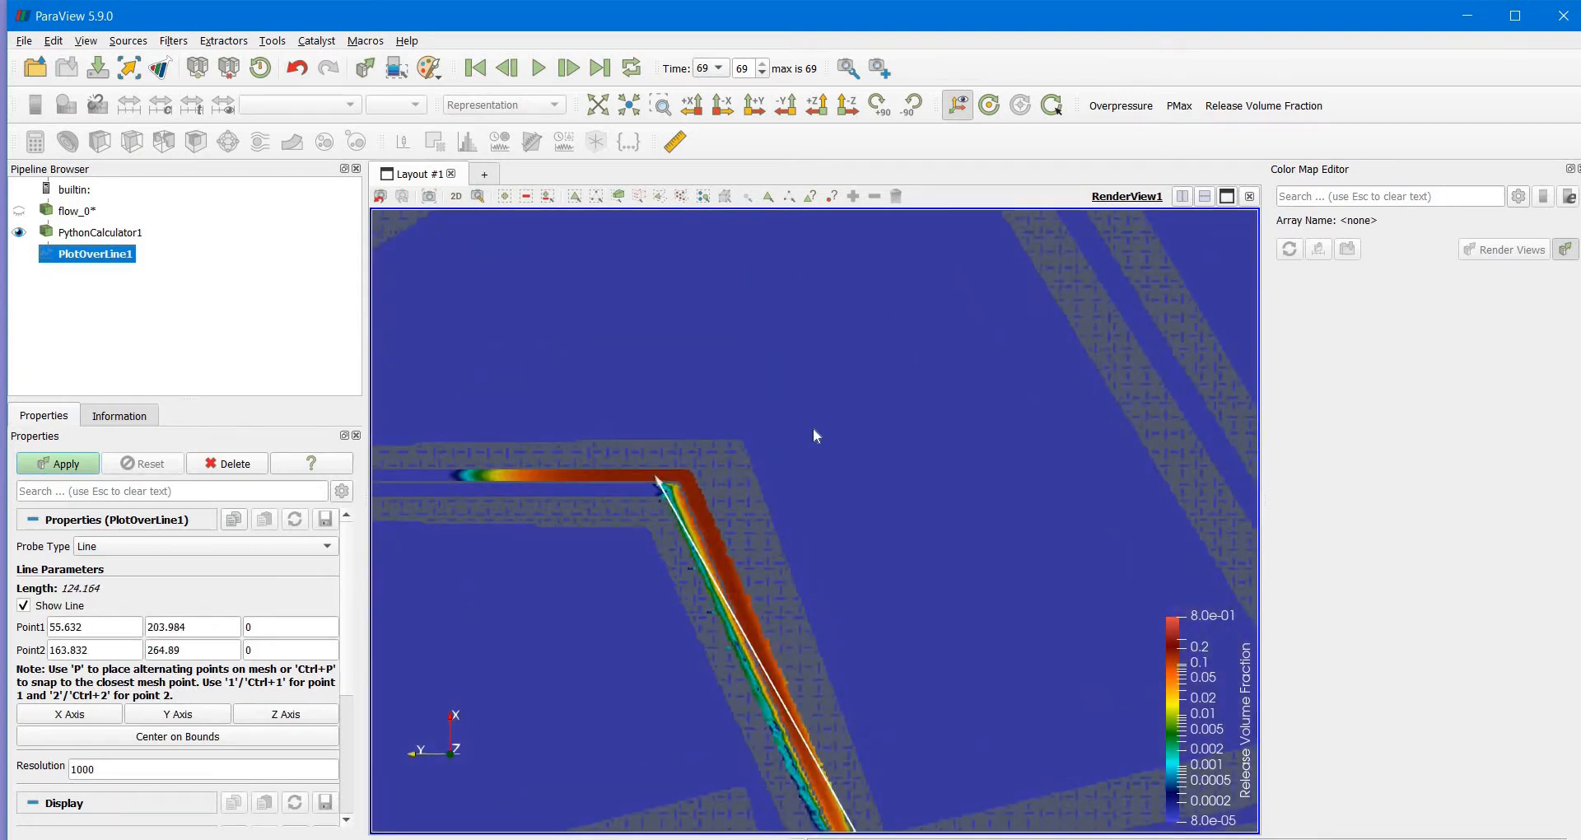
middle_drag(812, 427, 849, 326)
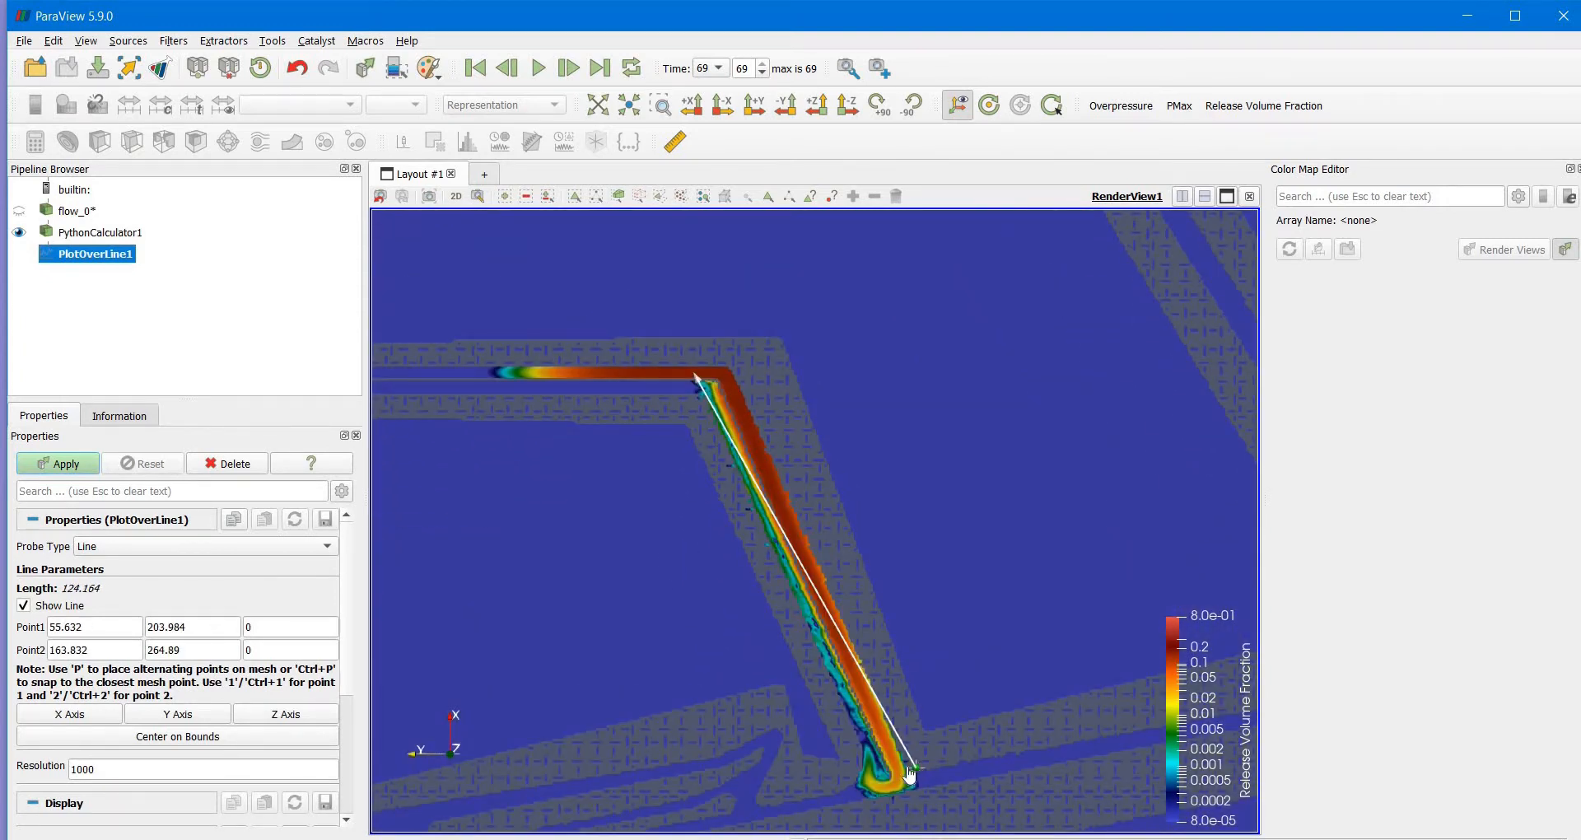
drag(917, 770, 906, 774)
drag(697, 379, 725, 387)
drag(905, 774, 898, 773)
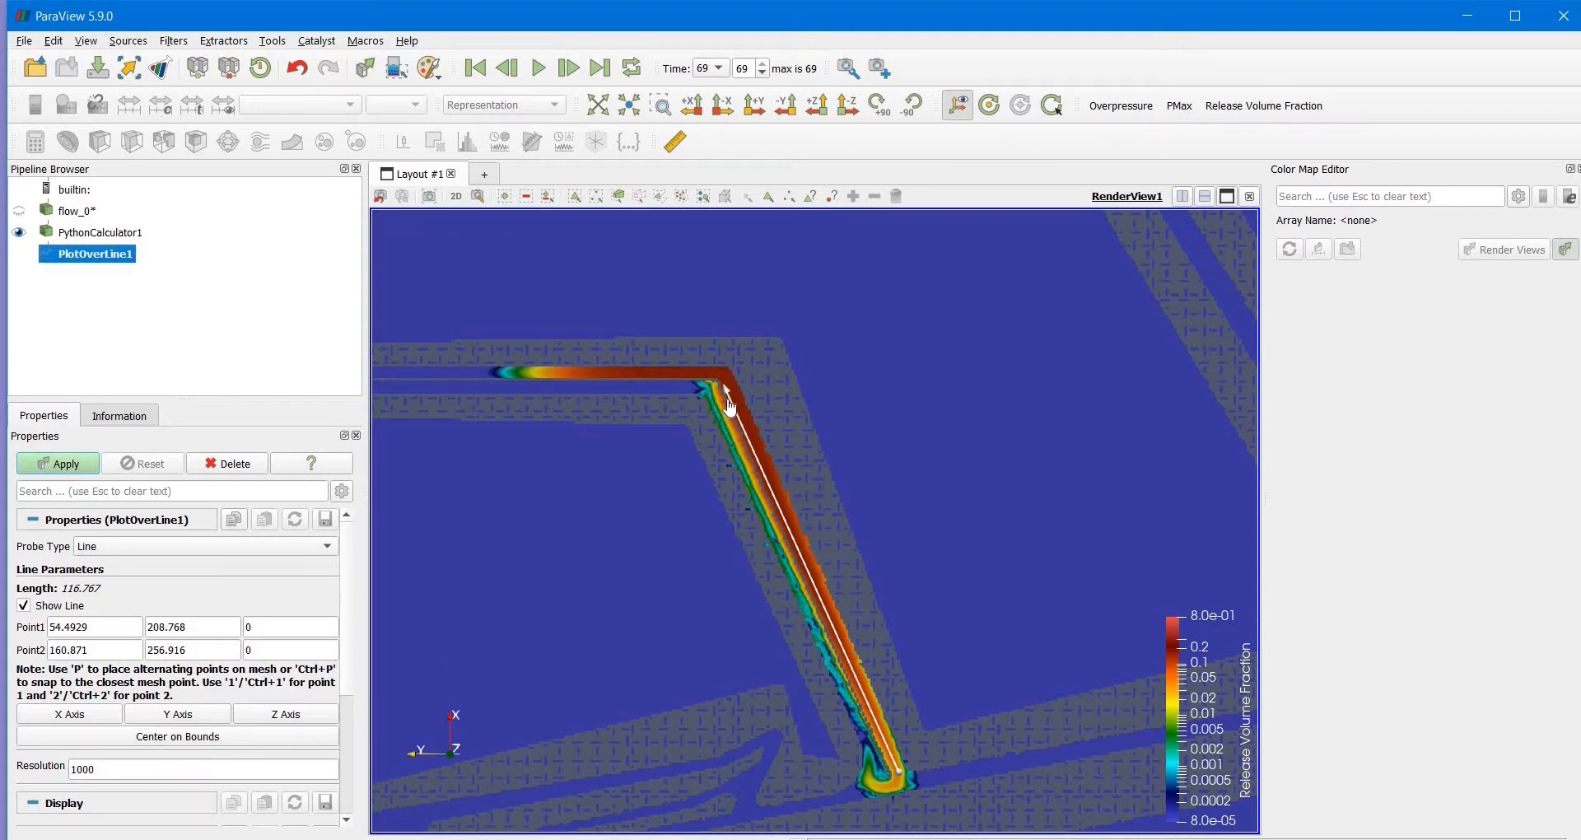
drag(728, 396, 730, 396)
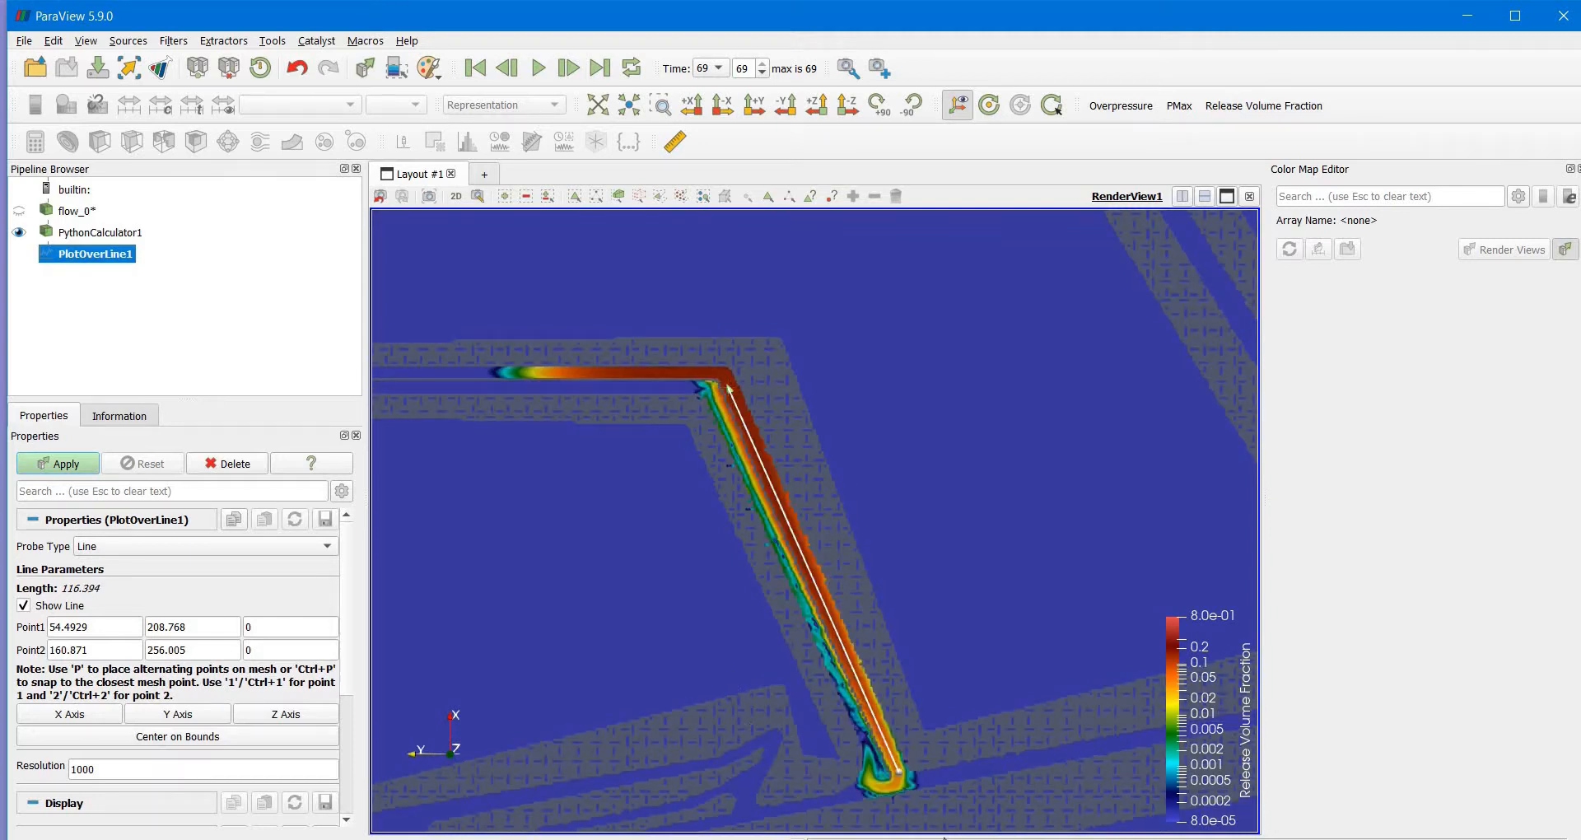
drag(899, 774, 916, 833)
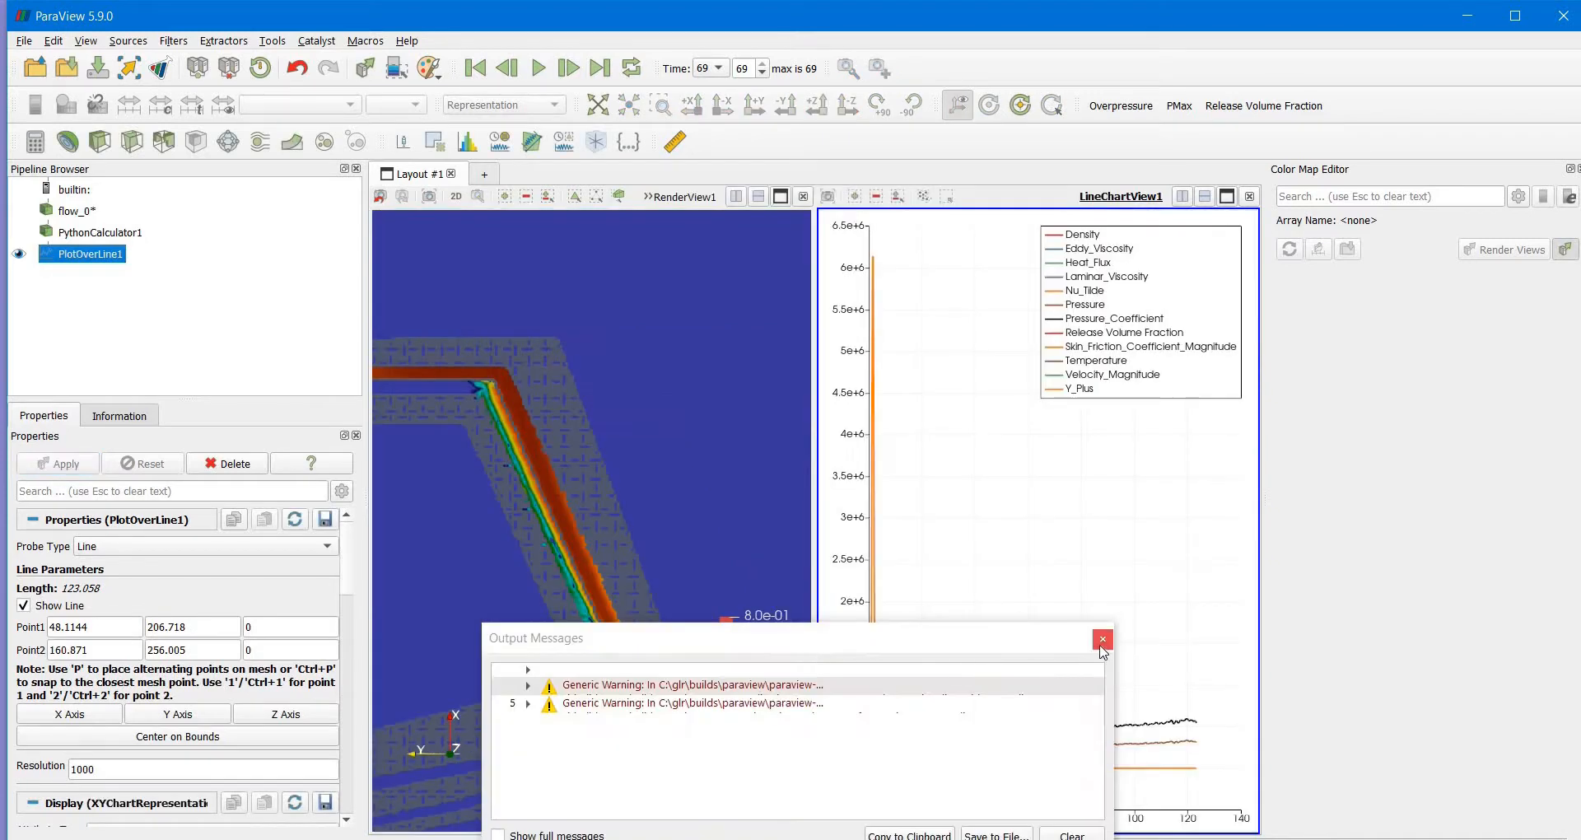
click(1102, 640)
- Hide all series in the line chart and show only the Release Volume Fraction
scroll(45, 528, down, 10)
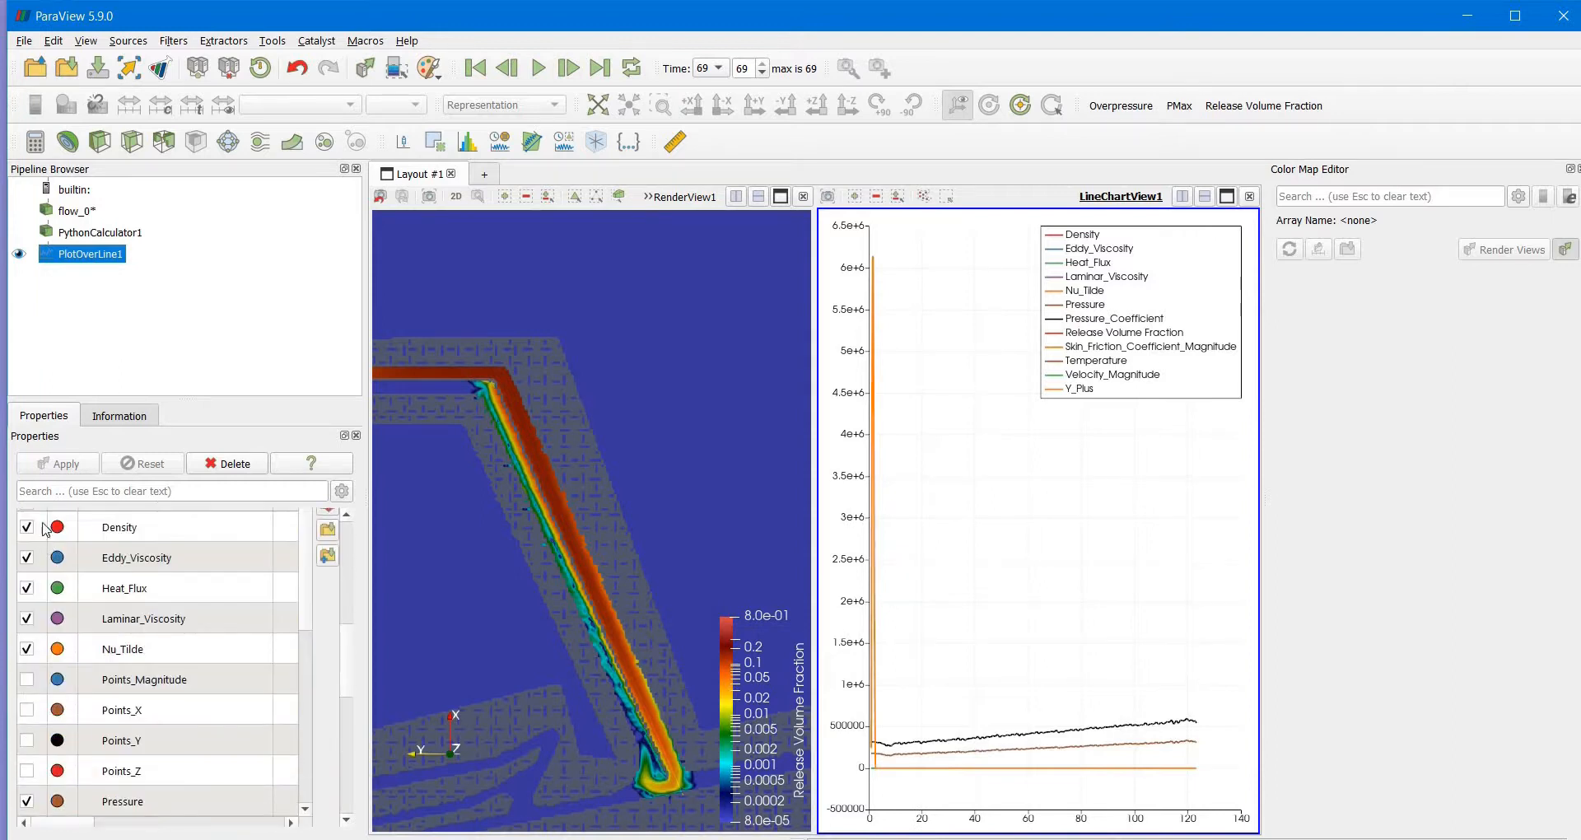
scroll(66, 618, up, 5)
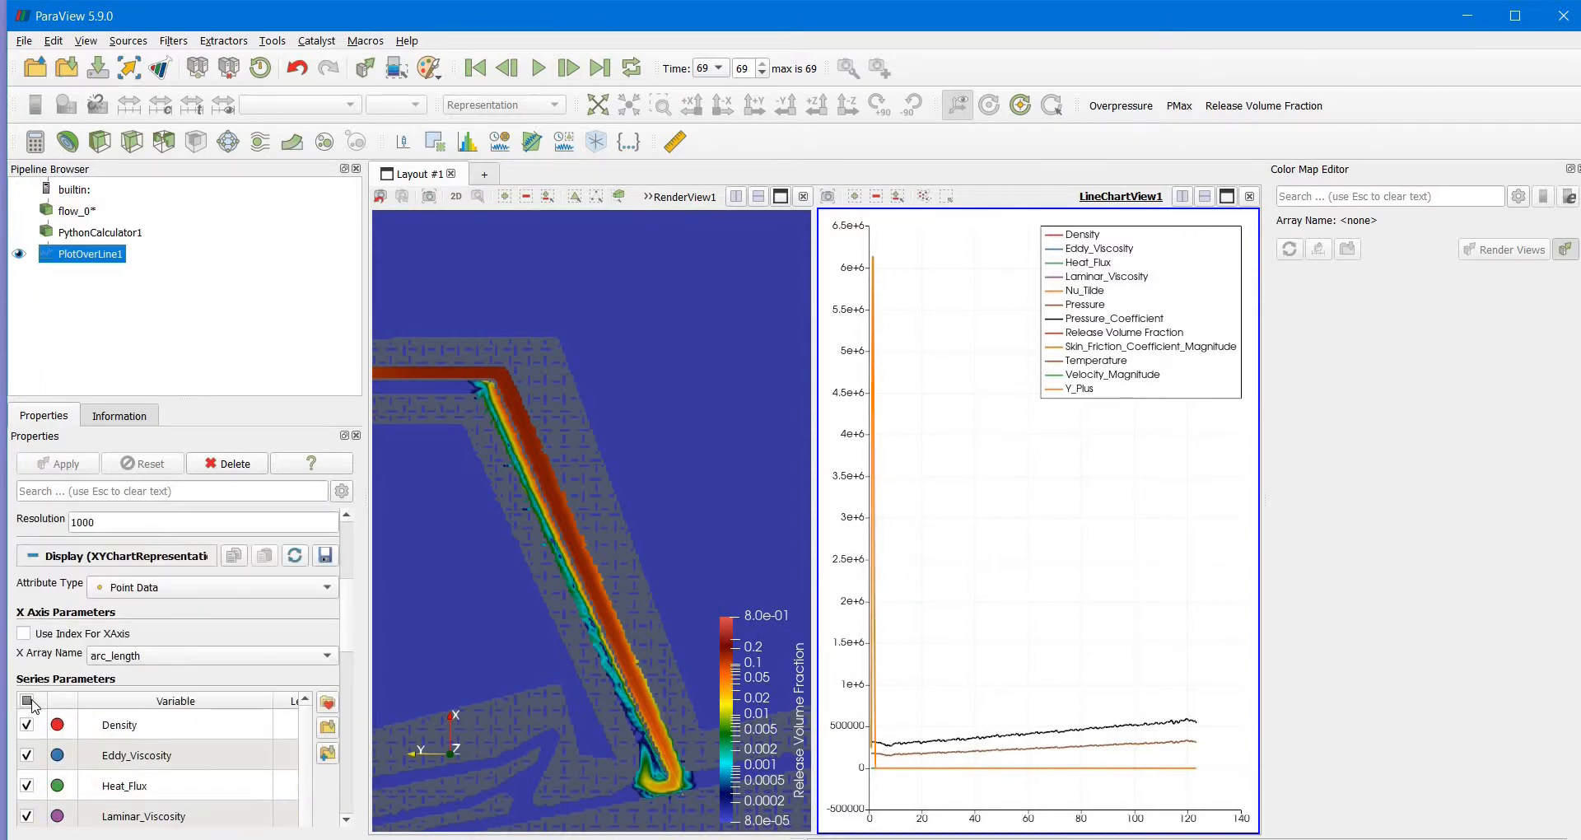
double_click(27, 701)
scroll(120, 790, down, 3)
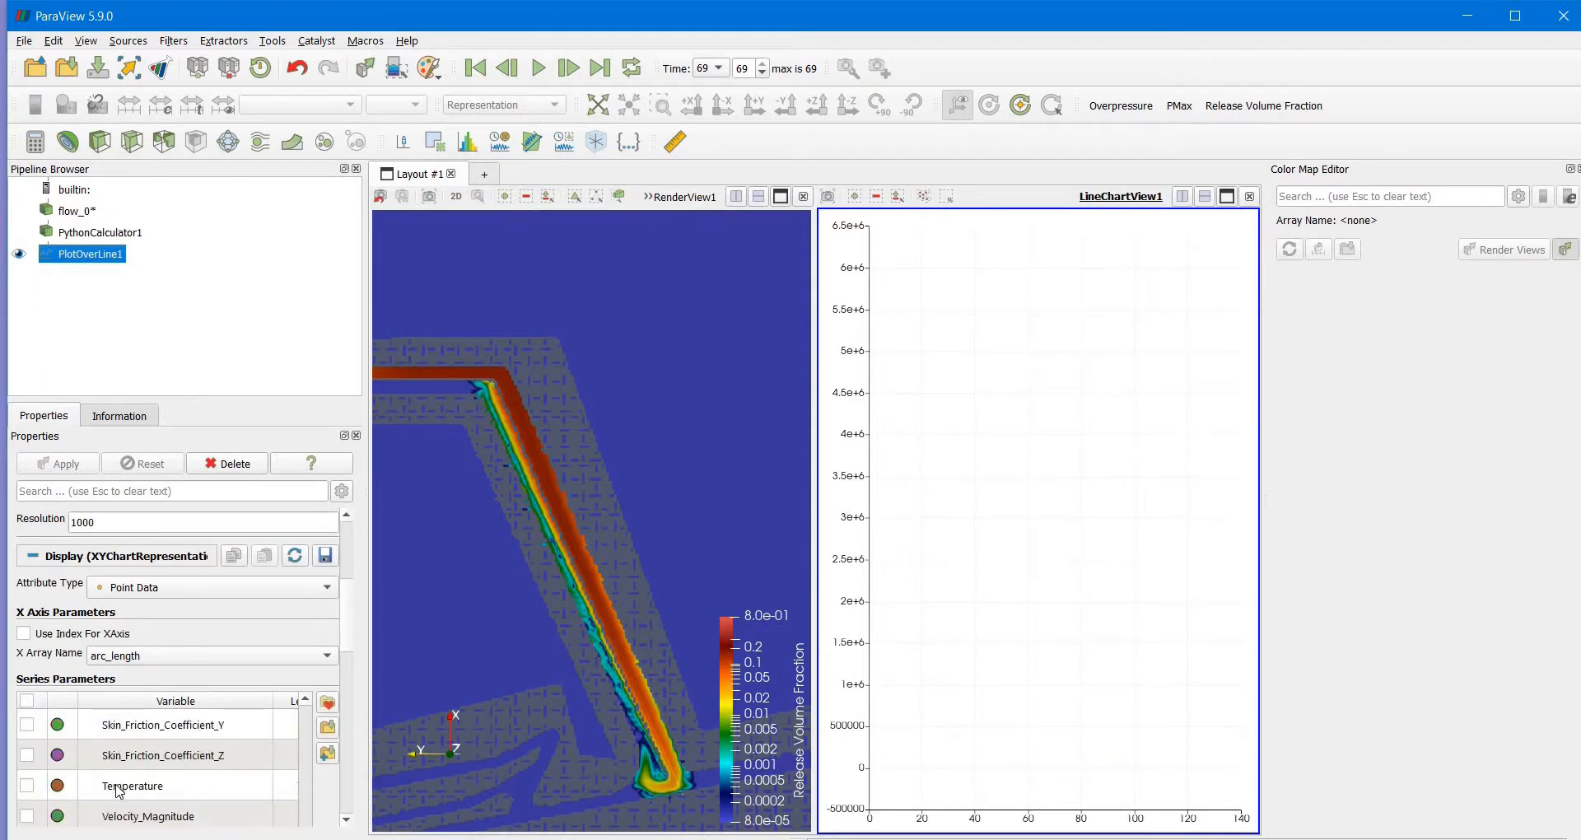
scroll(119, 791, down, 2)
scroll(120, 762, down, 2)
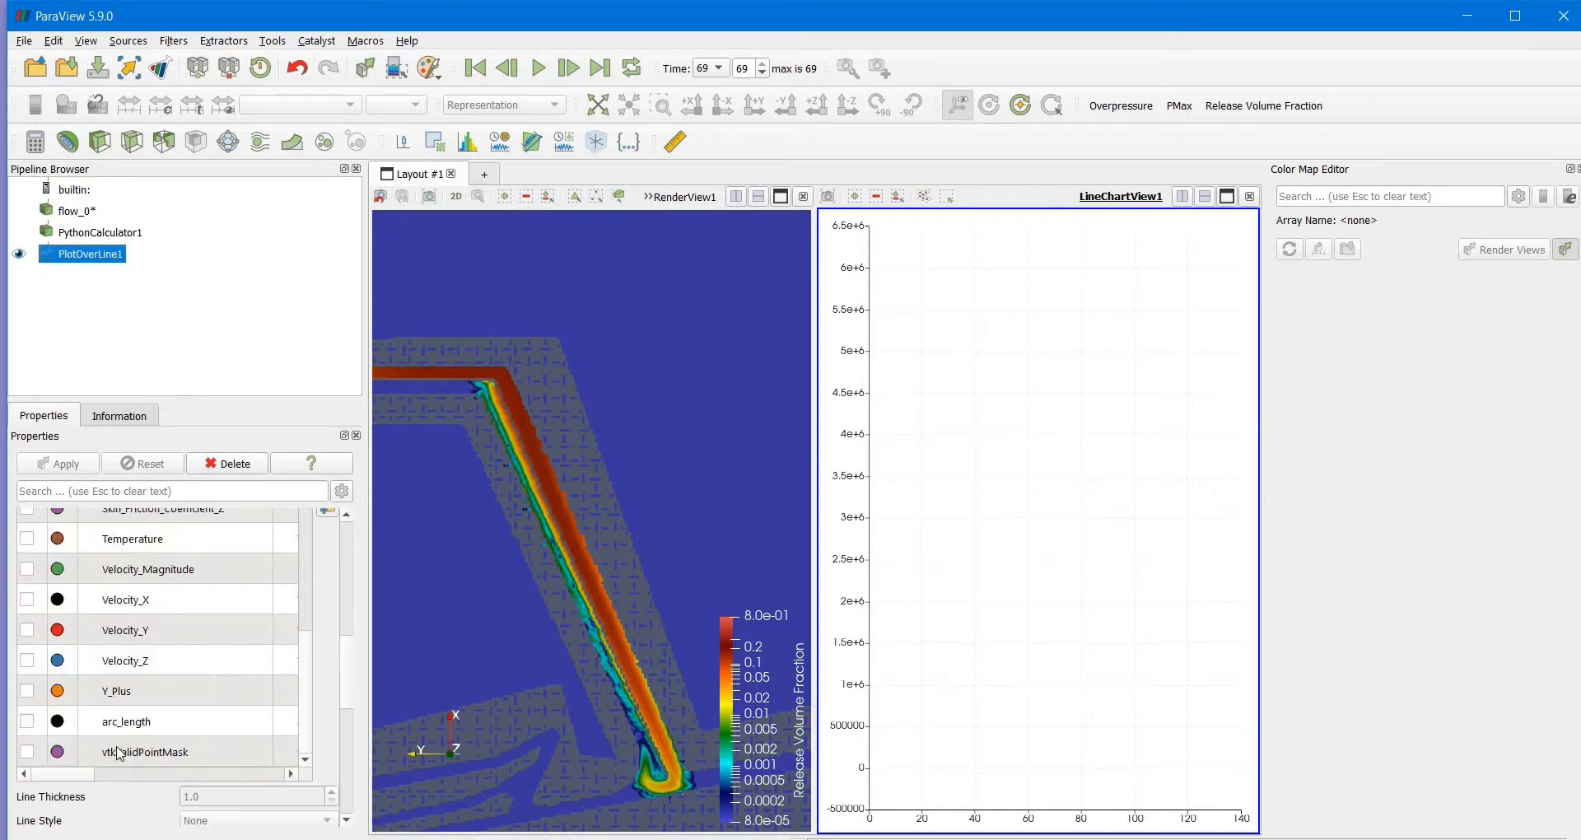
scroll(119, 753, up, 5)
scroll(119, 745, up, 2)
scroll(120, 746, down, 1)
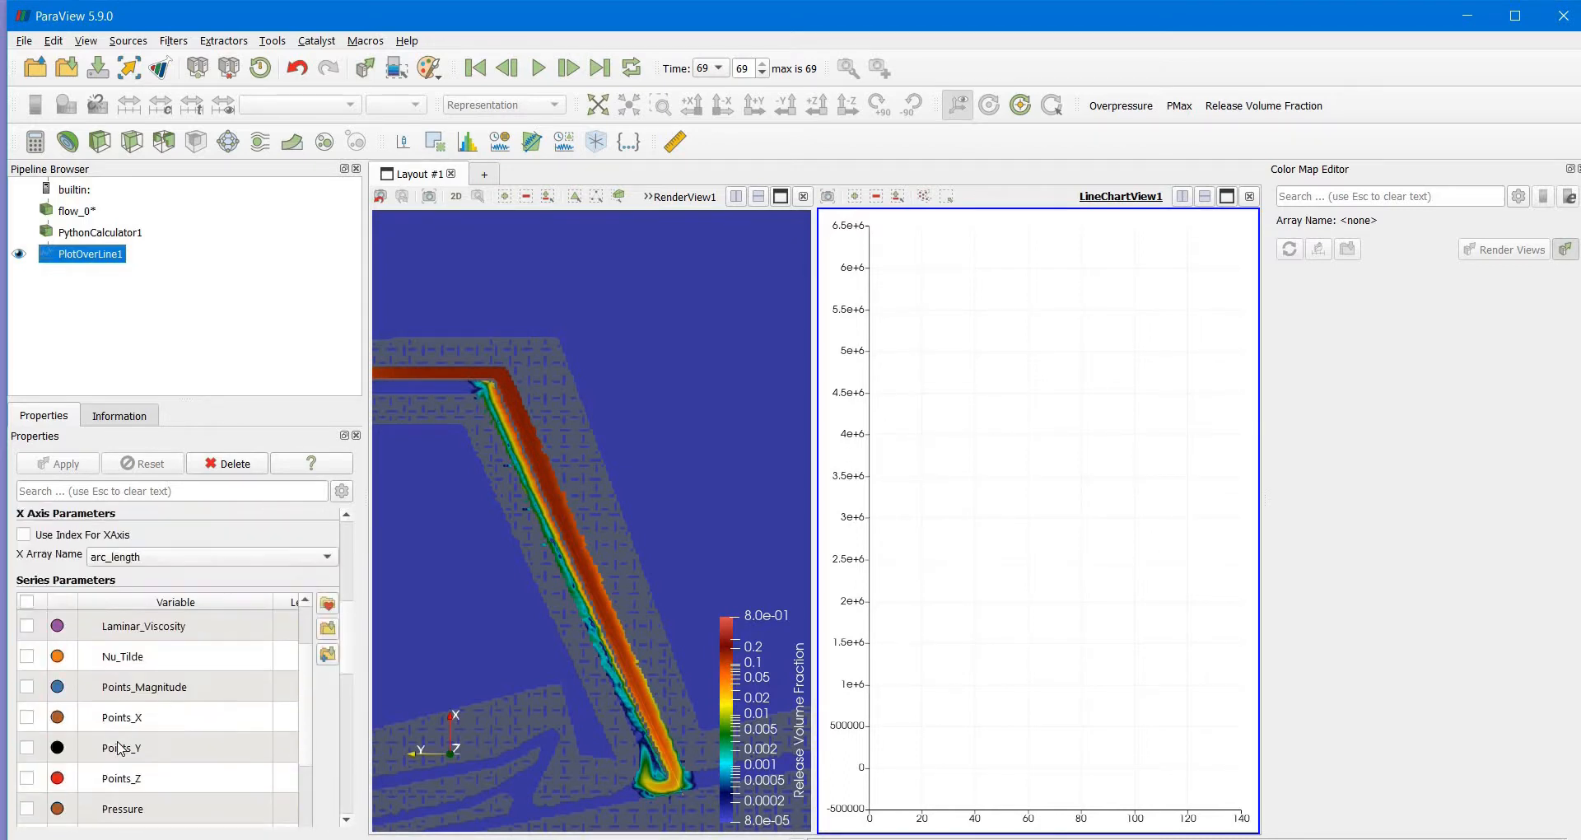
scroll(119, 747, down, 2)
click(27, 686)
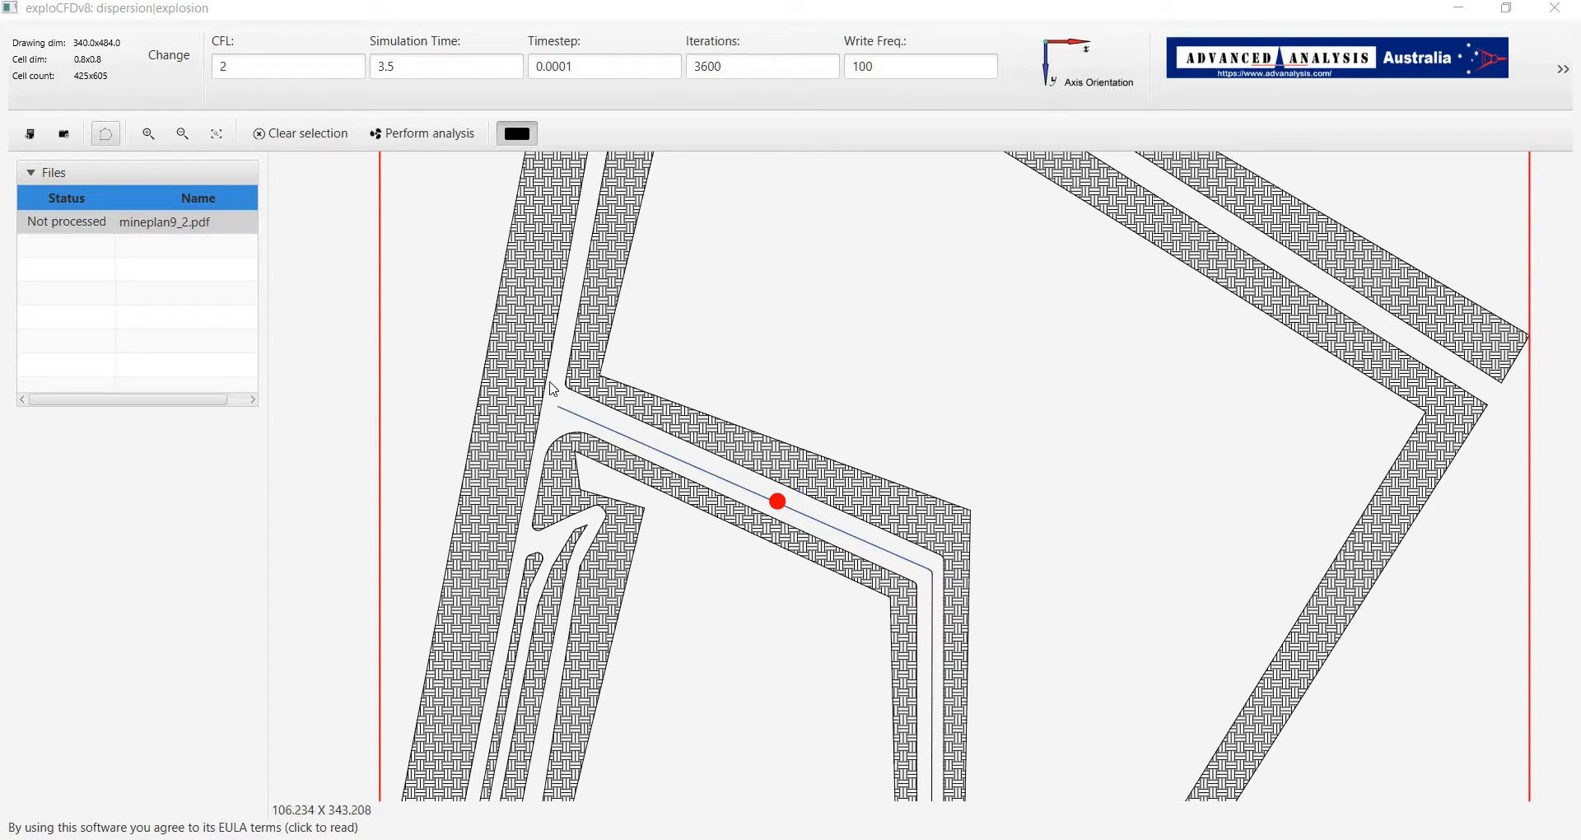
- Switch to exploCFD and unmark the line inside the middle roadway as a Release Inlet
drag(442, 281, 961, 635)
right_click(897, 582)
click(705, 466)
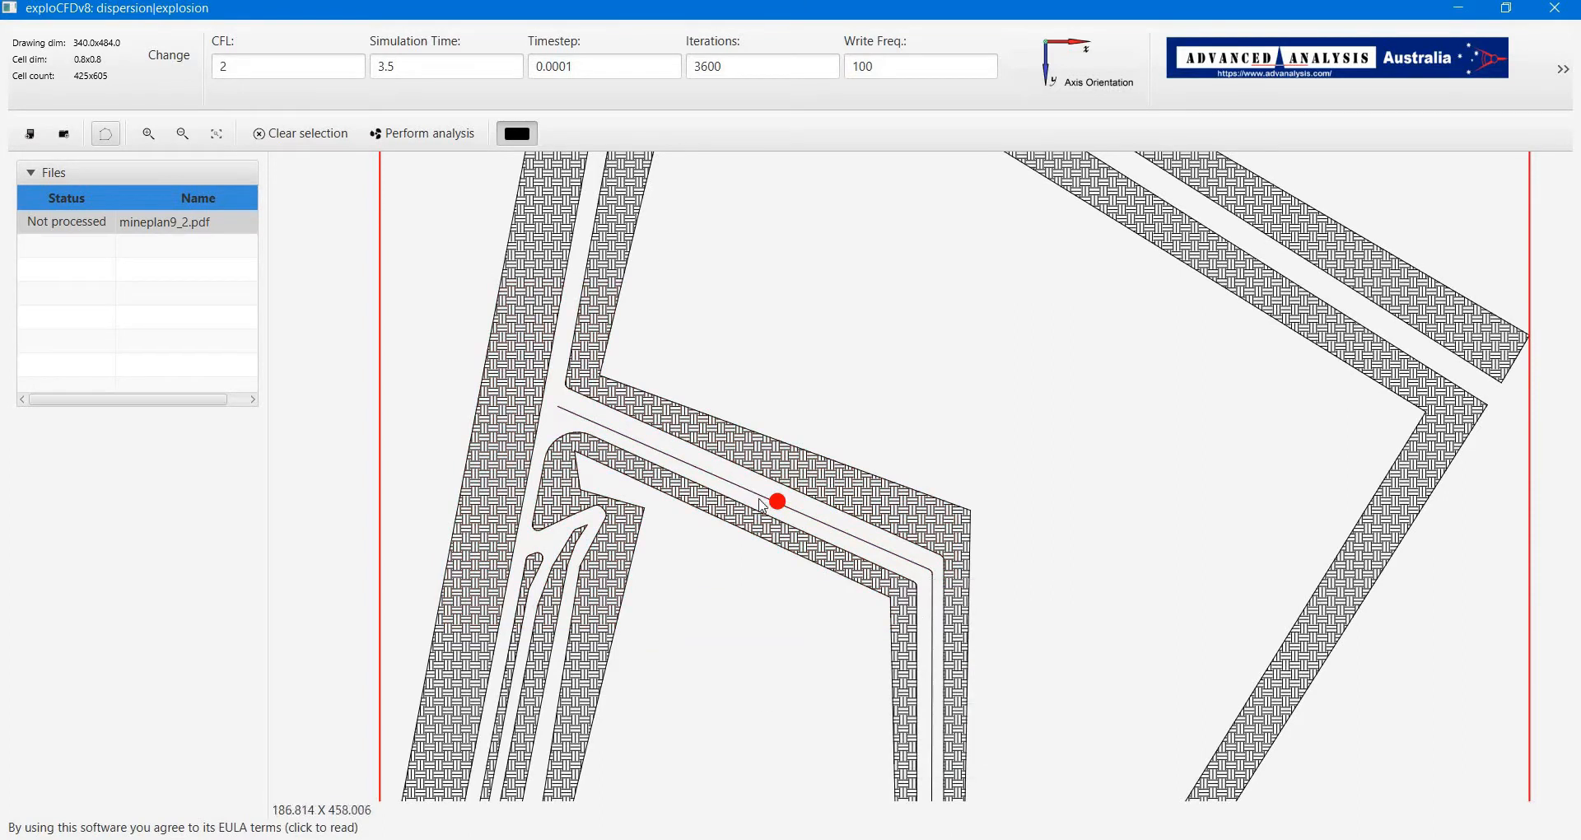
- Turn off the dispersion calculation for the blast point and set its explosion confinement to 0.8333
click(777, 503)
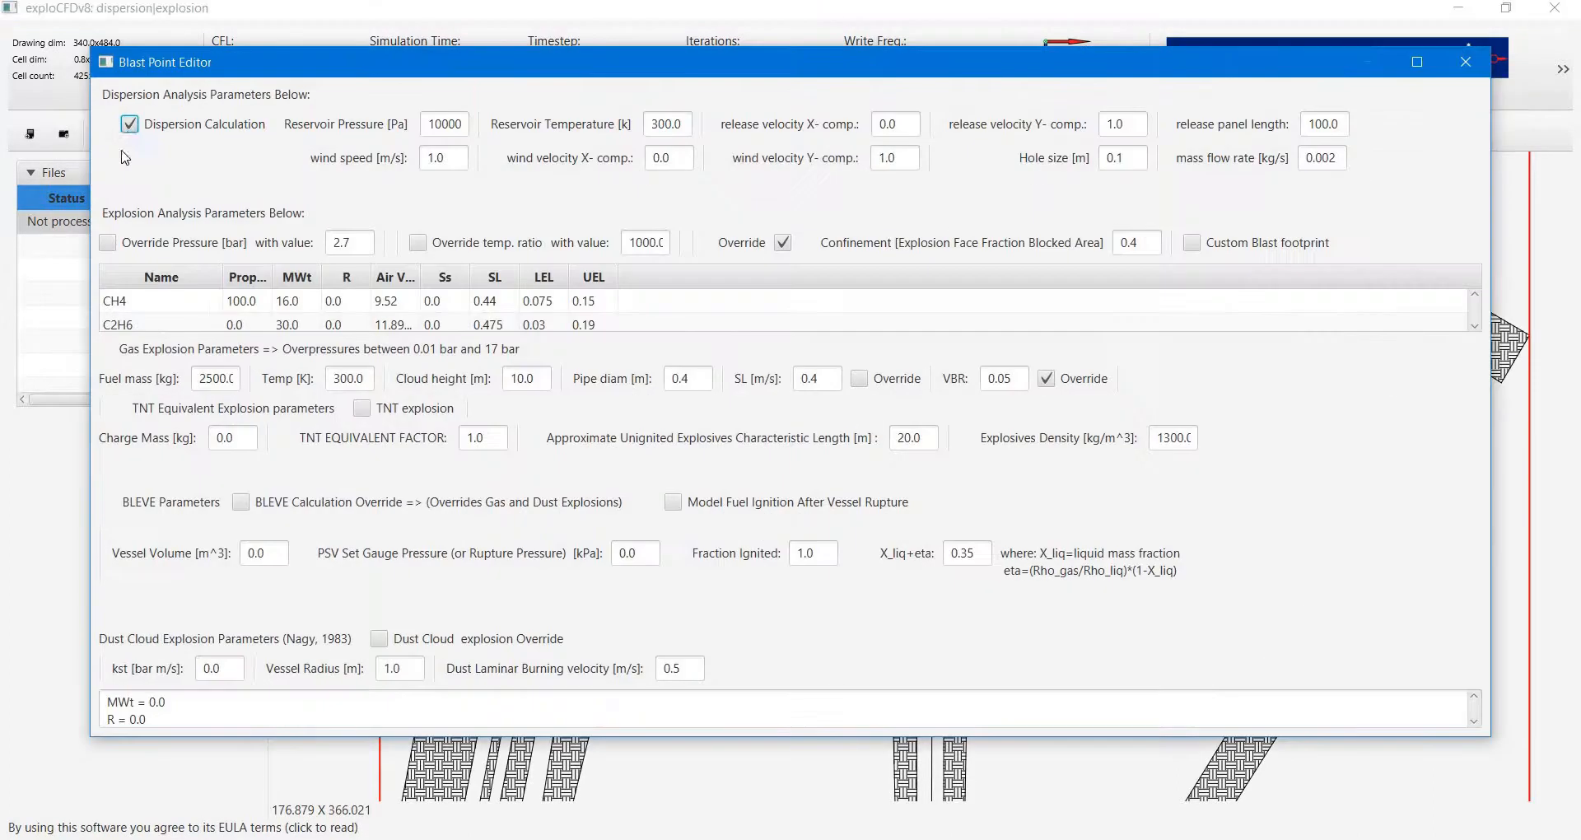
click(130, 124)
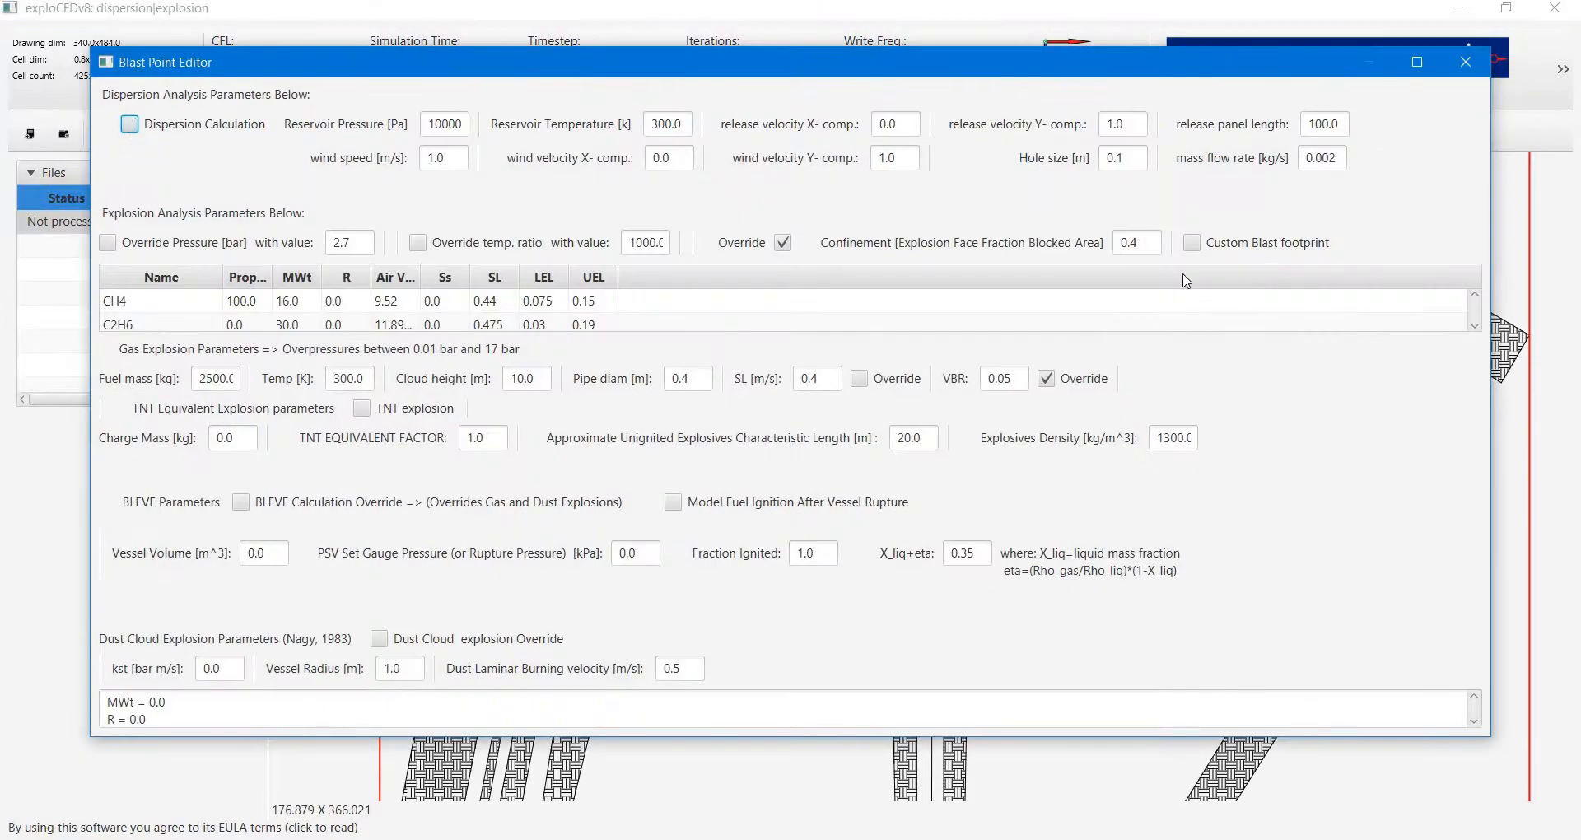
double_click(1153, 245)
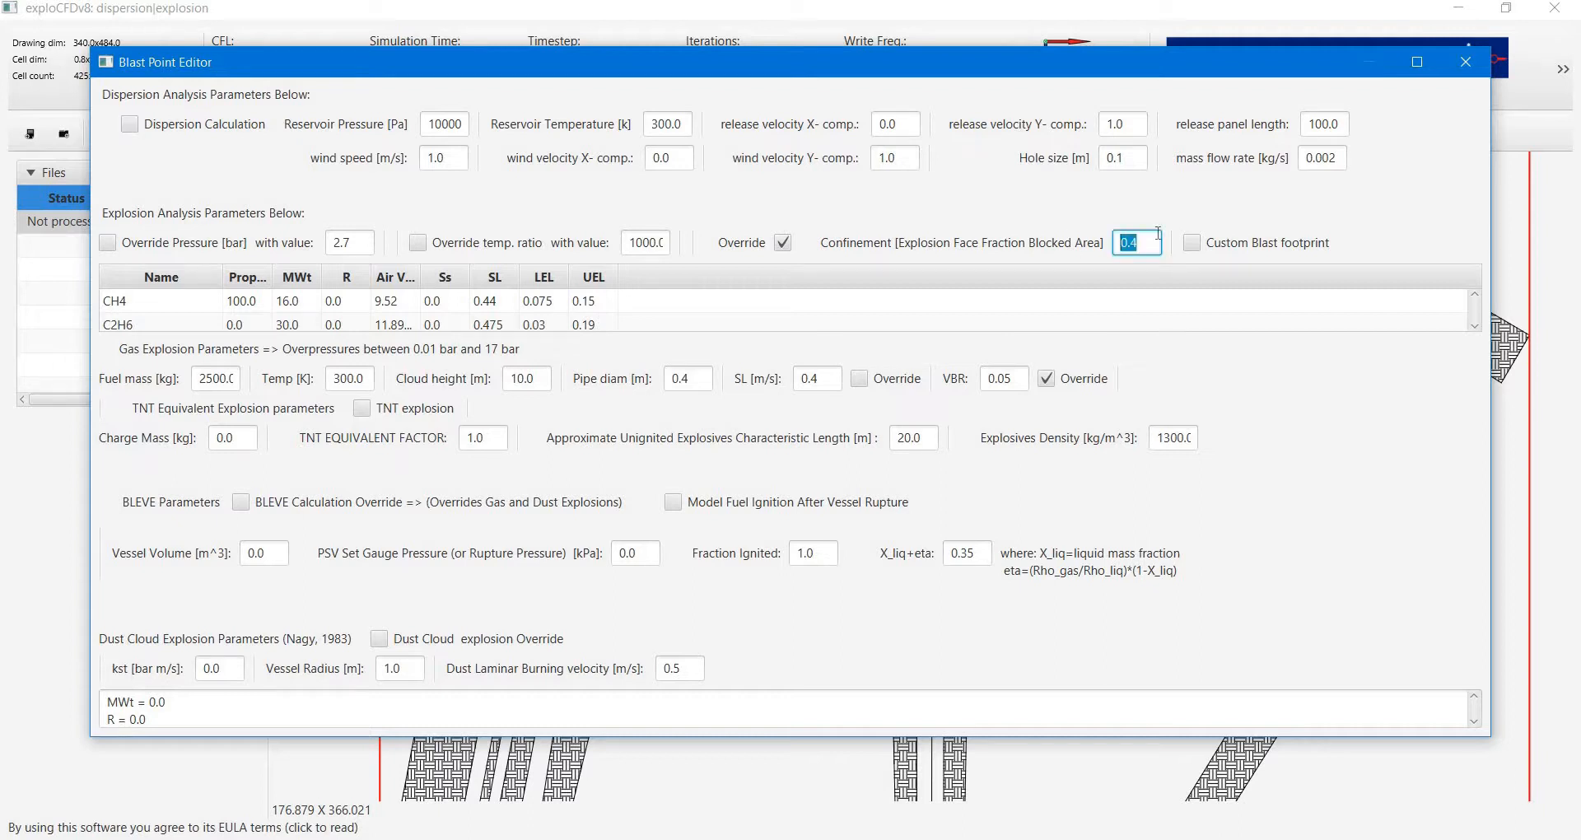
text(0.333333)
key(ctrl+a)
drag(199, 378, 324, 394)
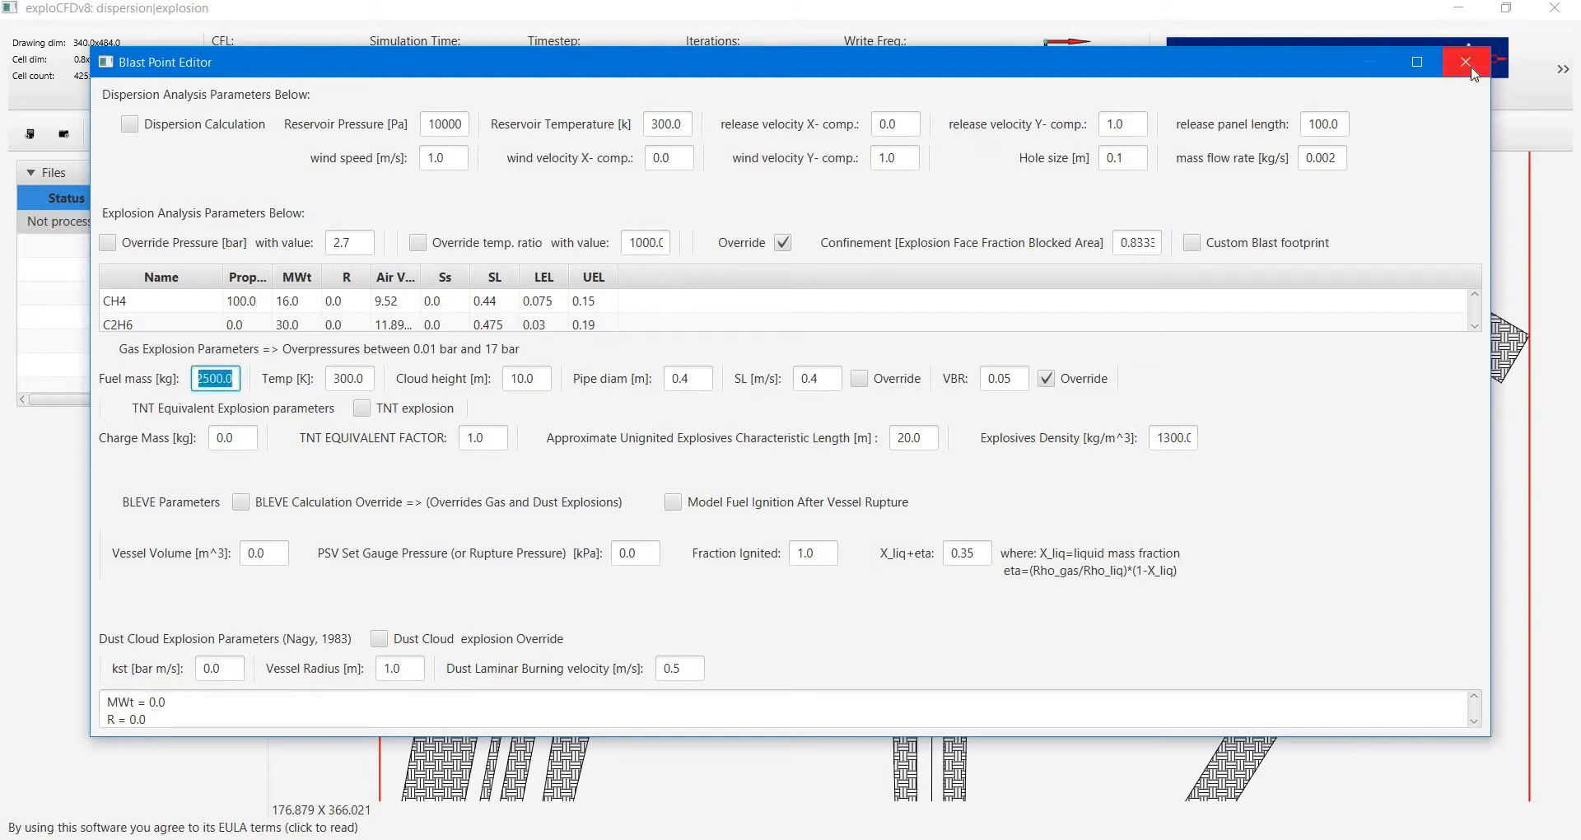
click(1472, 73)
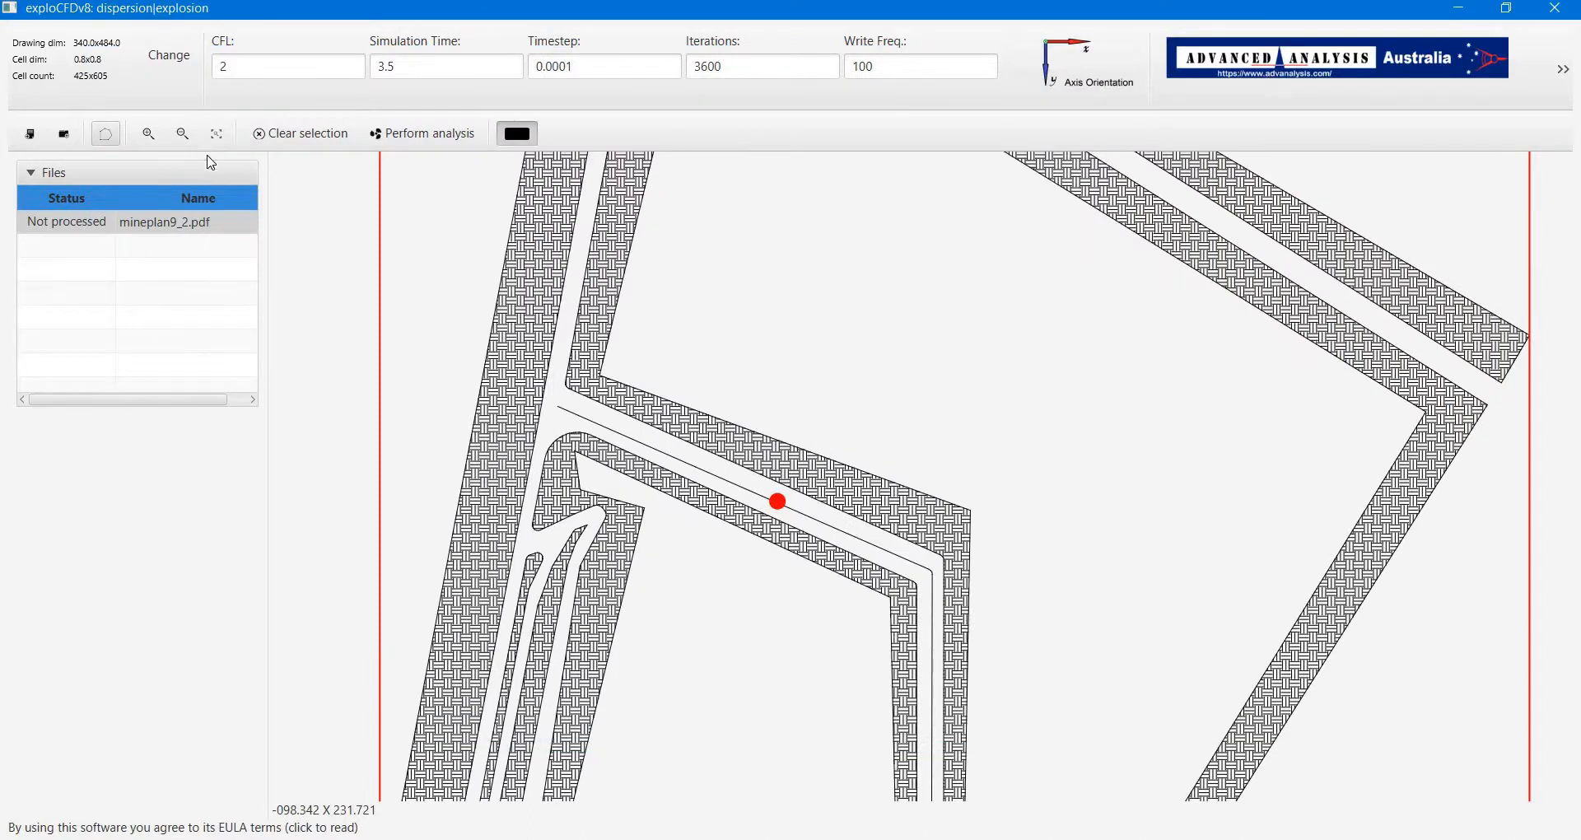
- Move the blast point to the junction end of the inclined roadway's centre line and draw a custom cloud footprint around it
click(778, 502)
drag(695, 468, 560, 411)
right_click(561, 409)
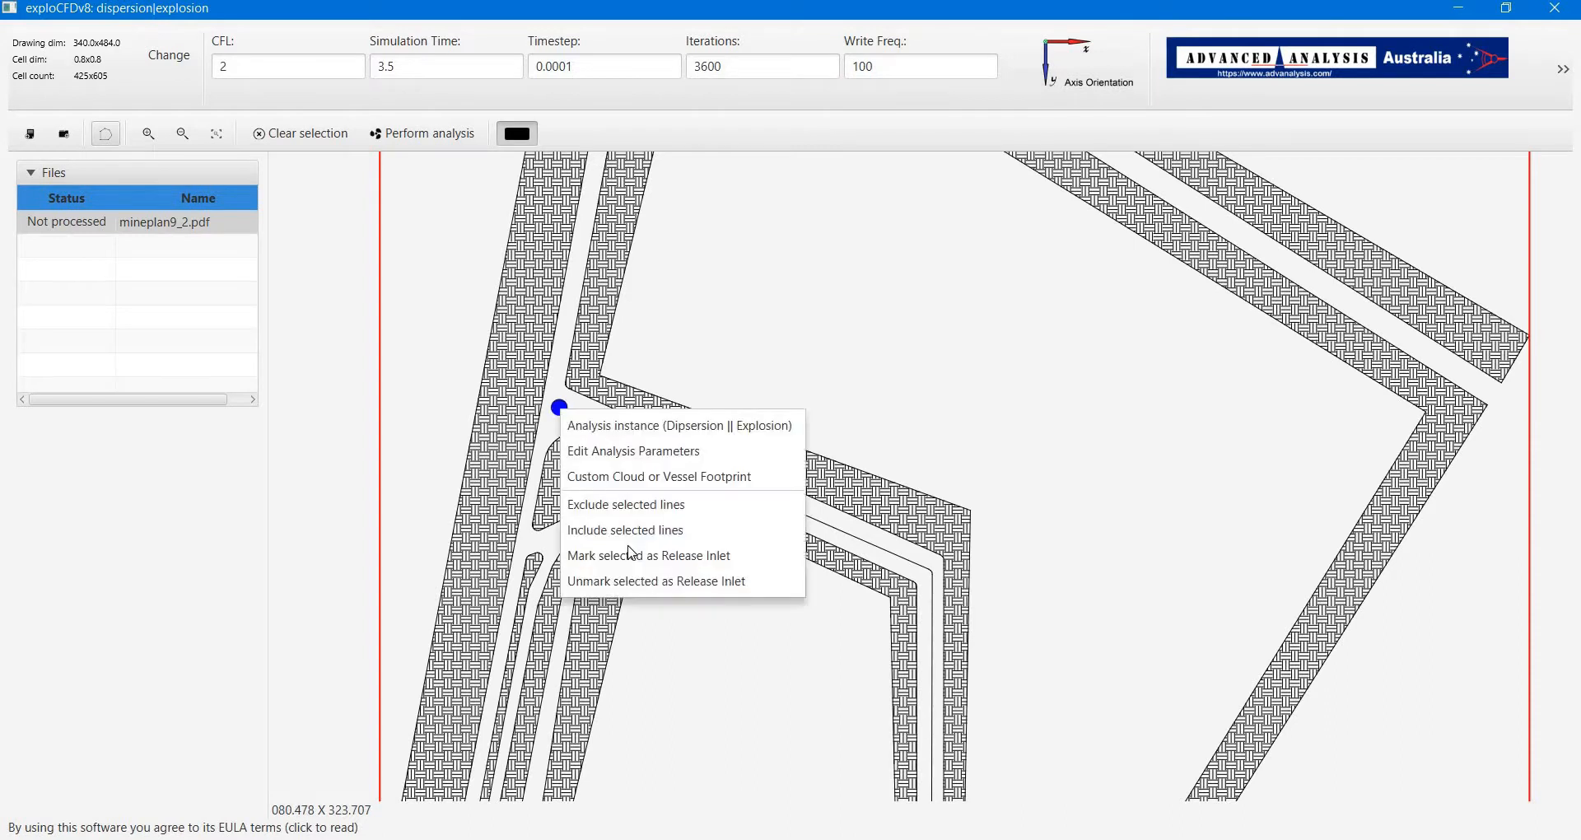
click(551, 396)
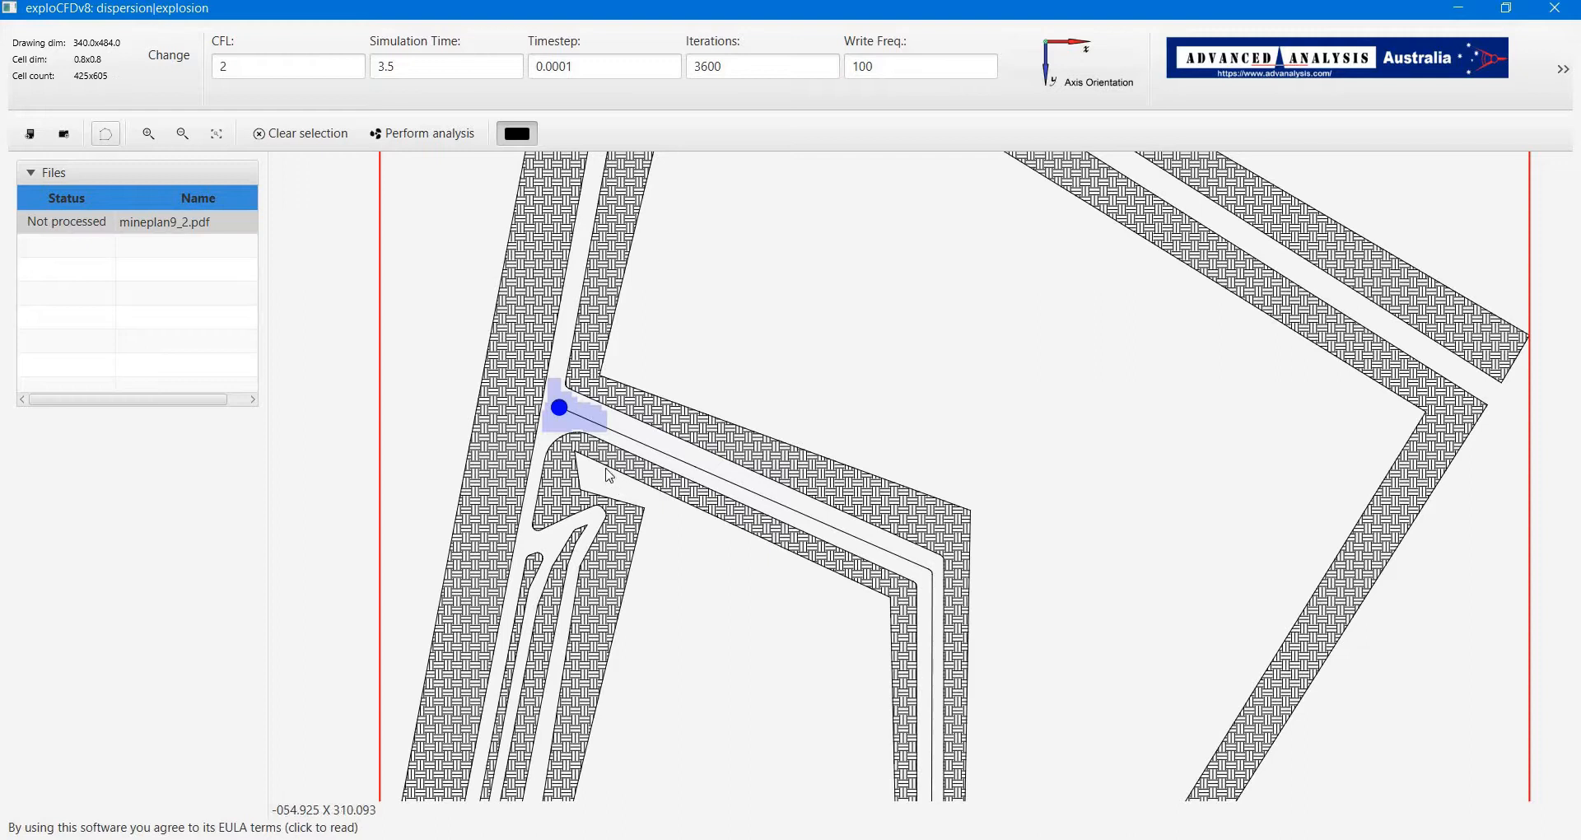
click(105, 135)
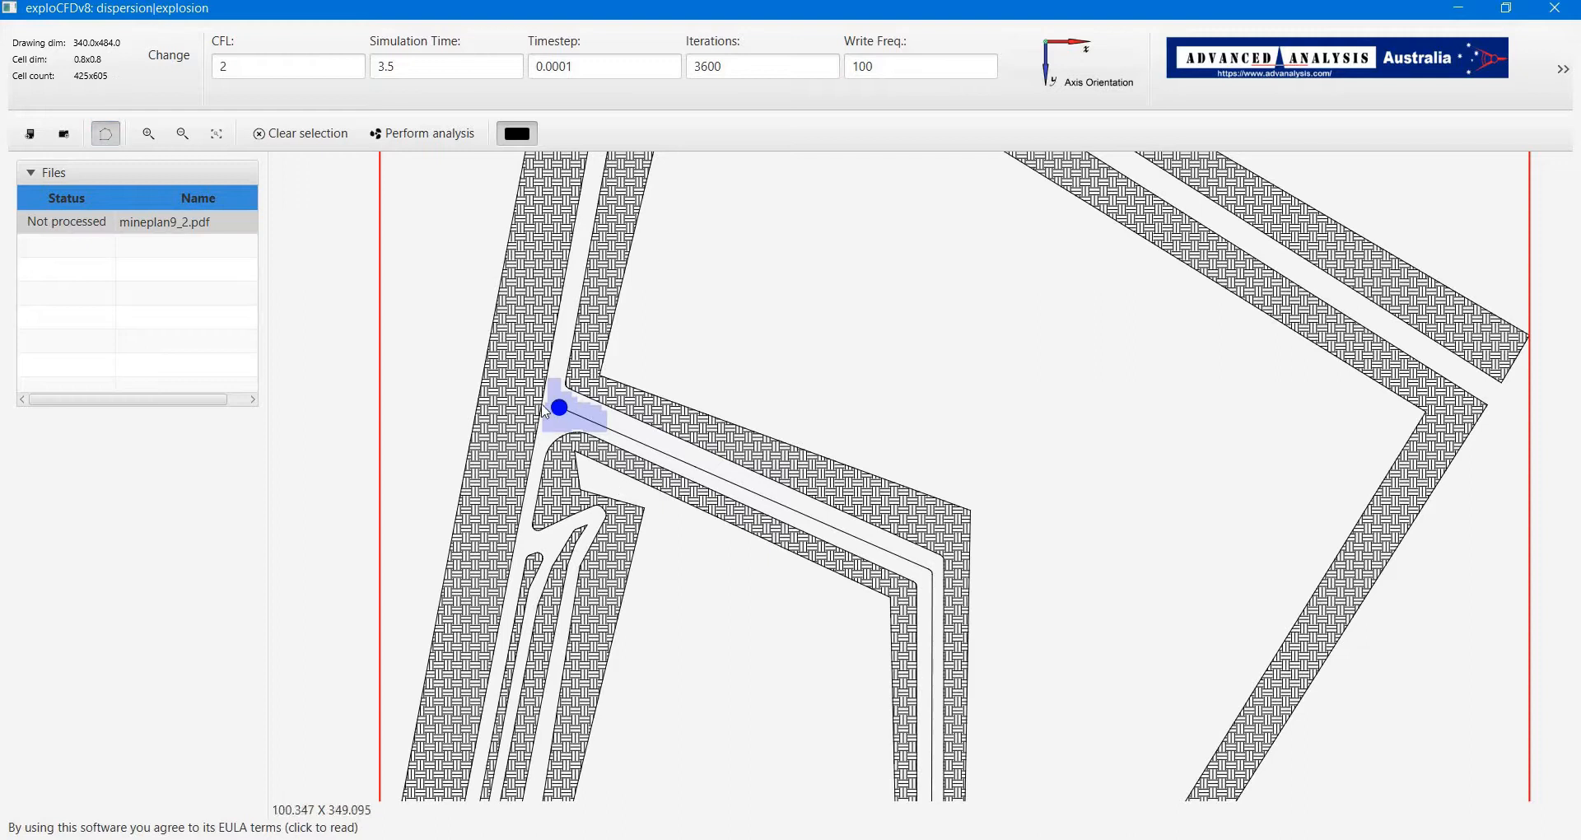
click(607, 428)
click(562, 409)
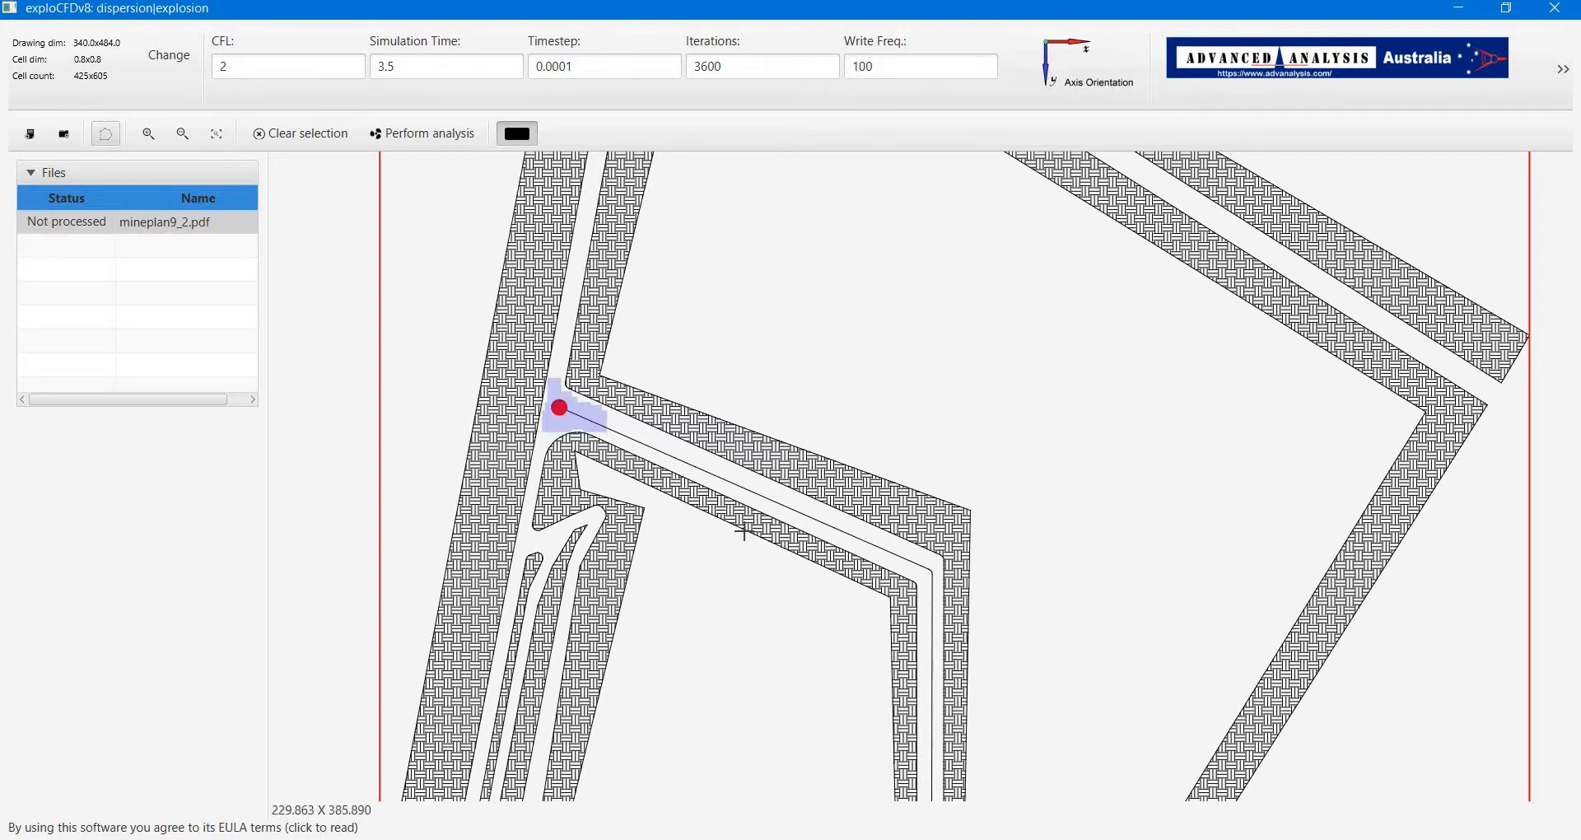
- Calculate the cloud volume in Calculator as 10 × 10 × 3.14151926 × 0.25, multiplied by a length of 20
scroll(1038, 663, down, 1)
scroll(1039, 664, down, 1)
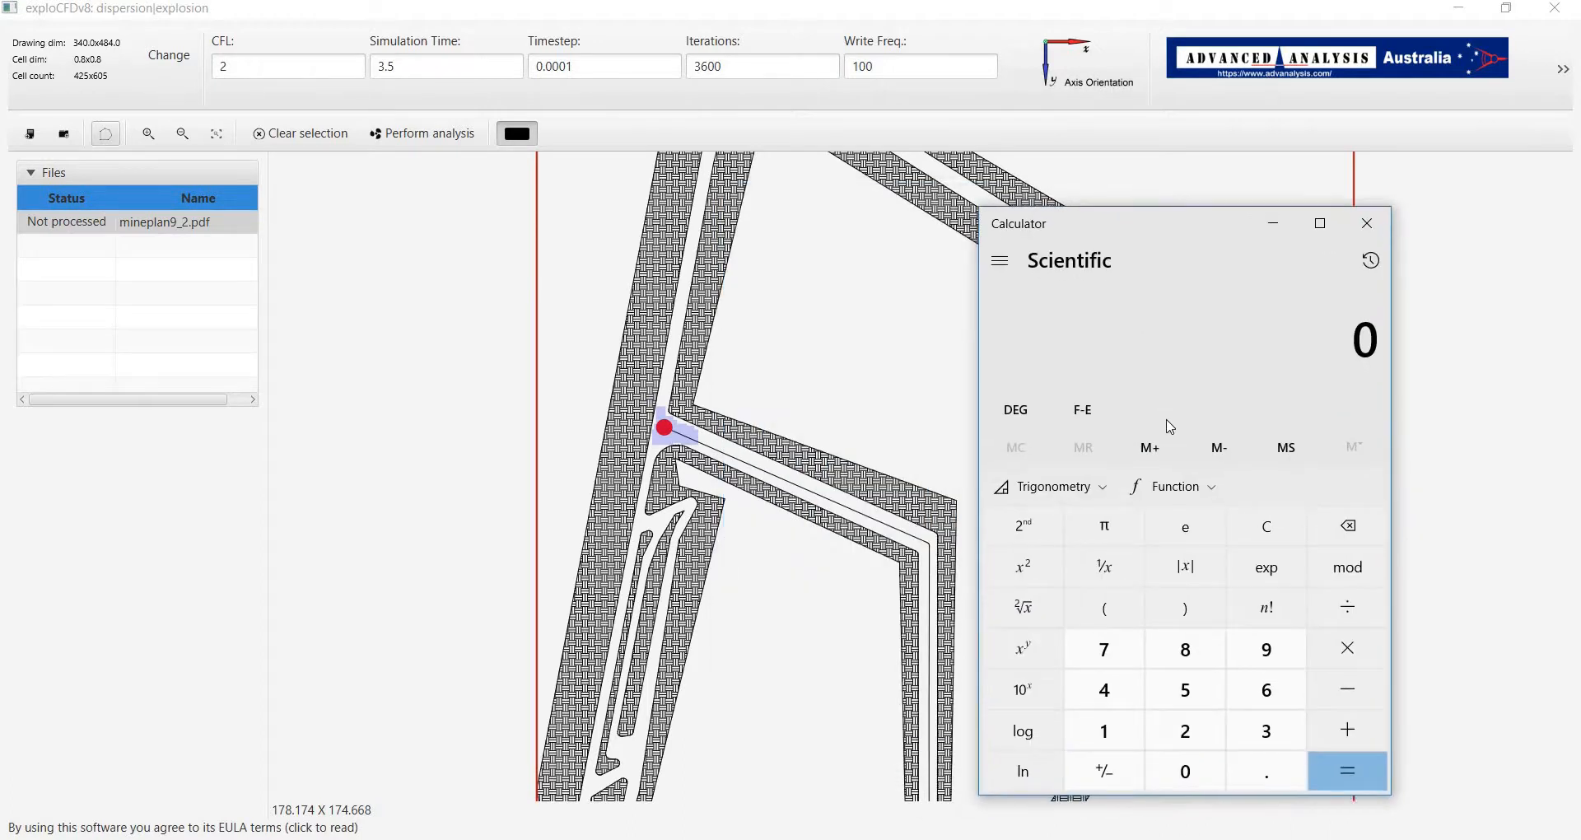
text(10*10*)
text(3.14151)
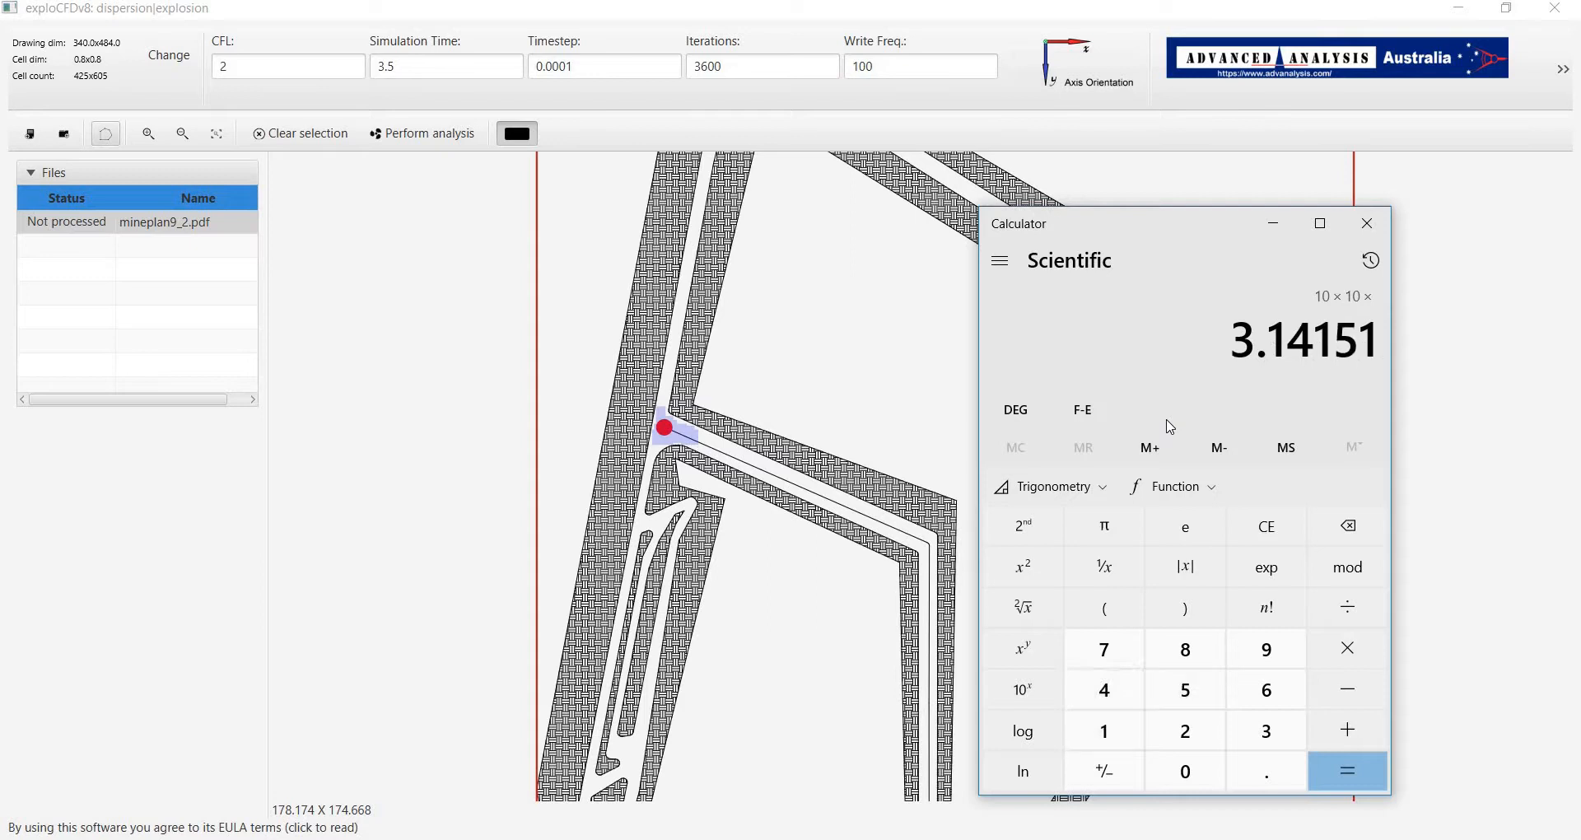
text(926)
text(*0.25)
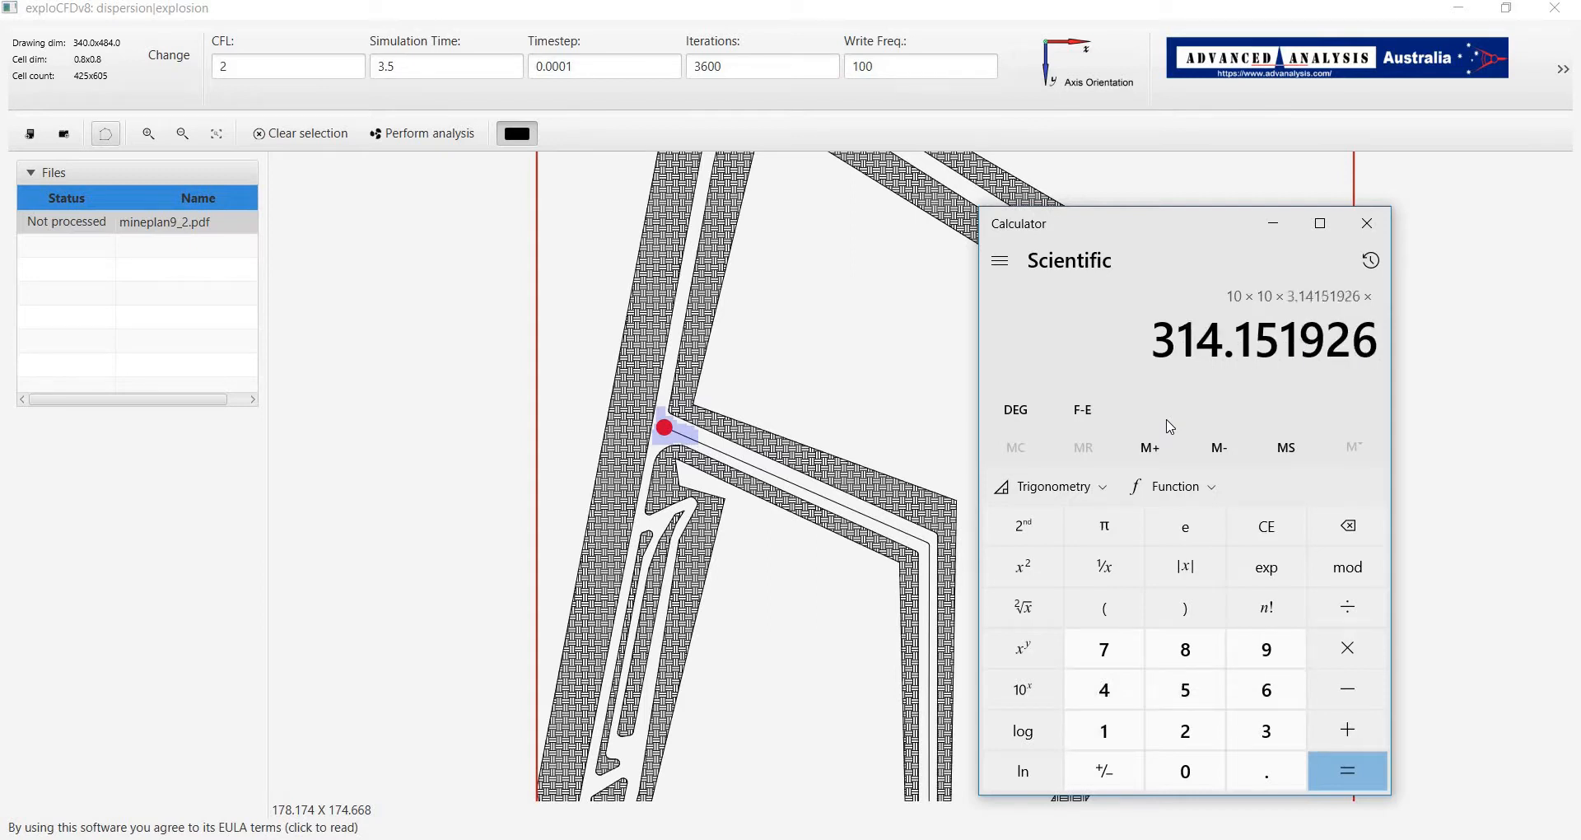
key(Return)
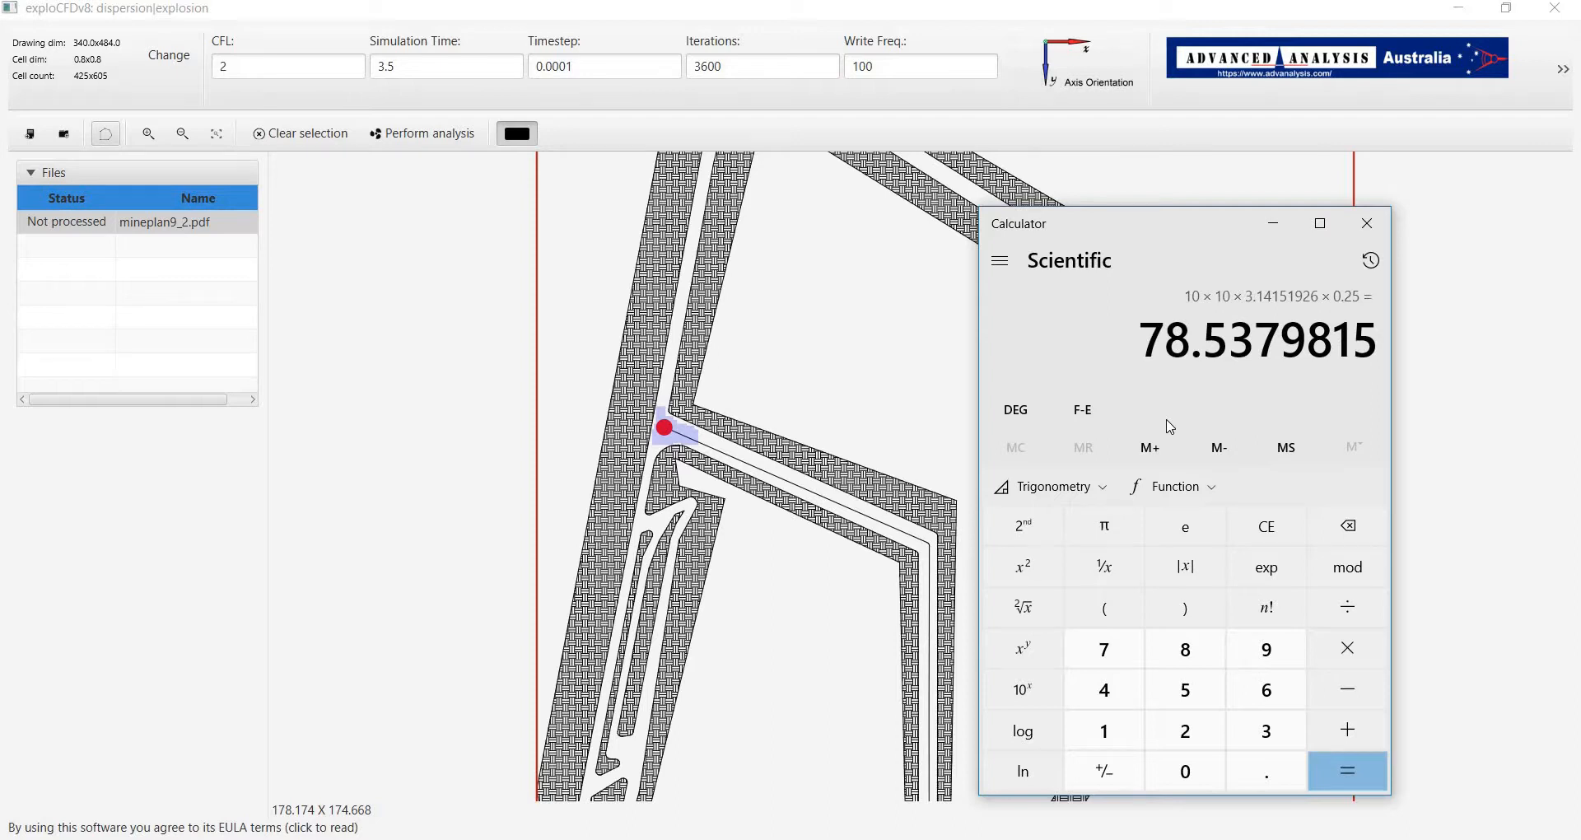
text(*20)
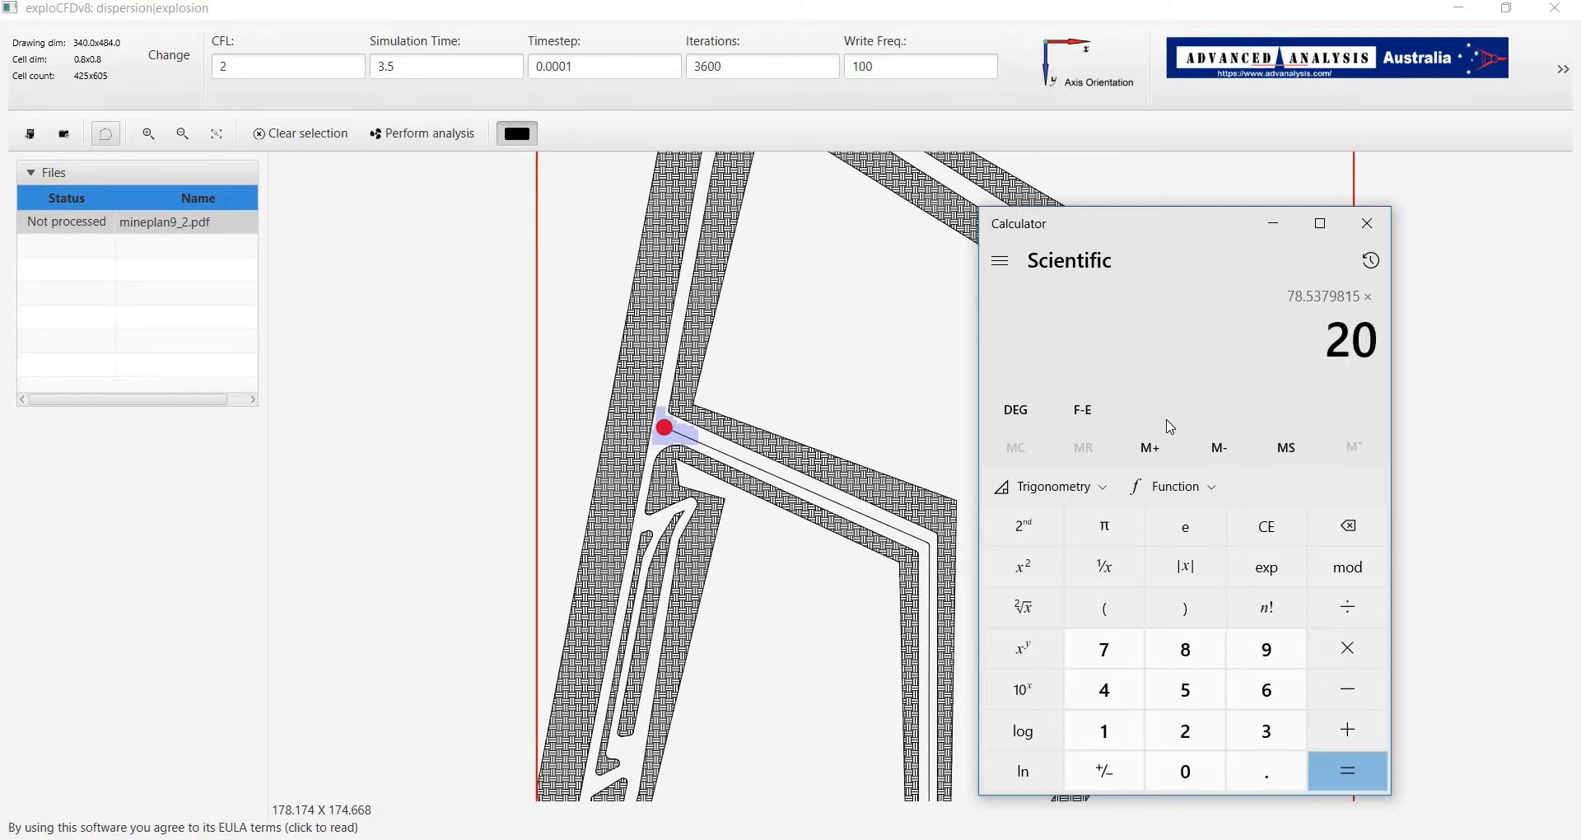
key(Return)
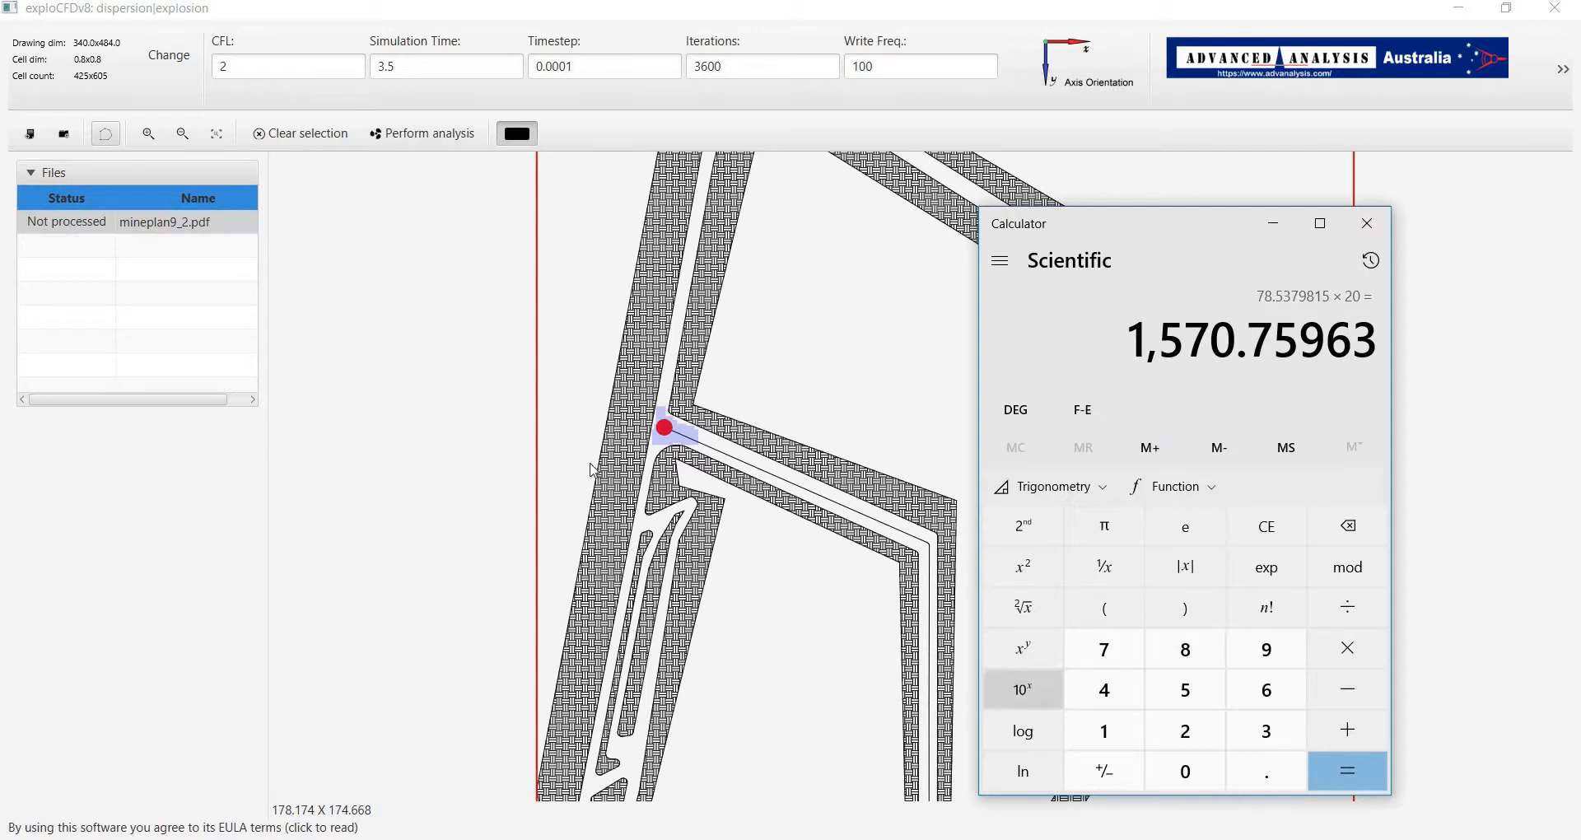
- Look up CH4's air volume factor in the blast point's parameters, and calculate the fuel mass as the cloud volume ÷ 10.52 × 0.65
right_click(665, 429)
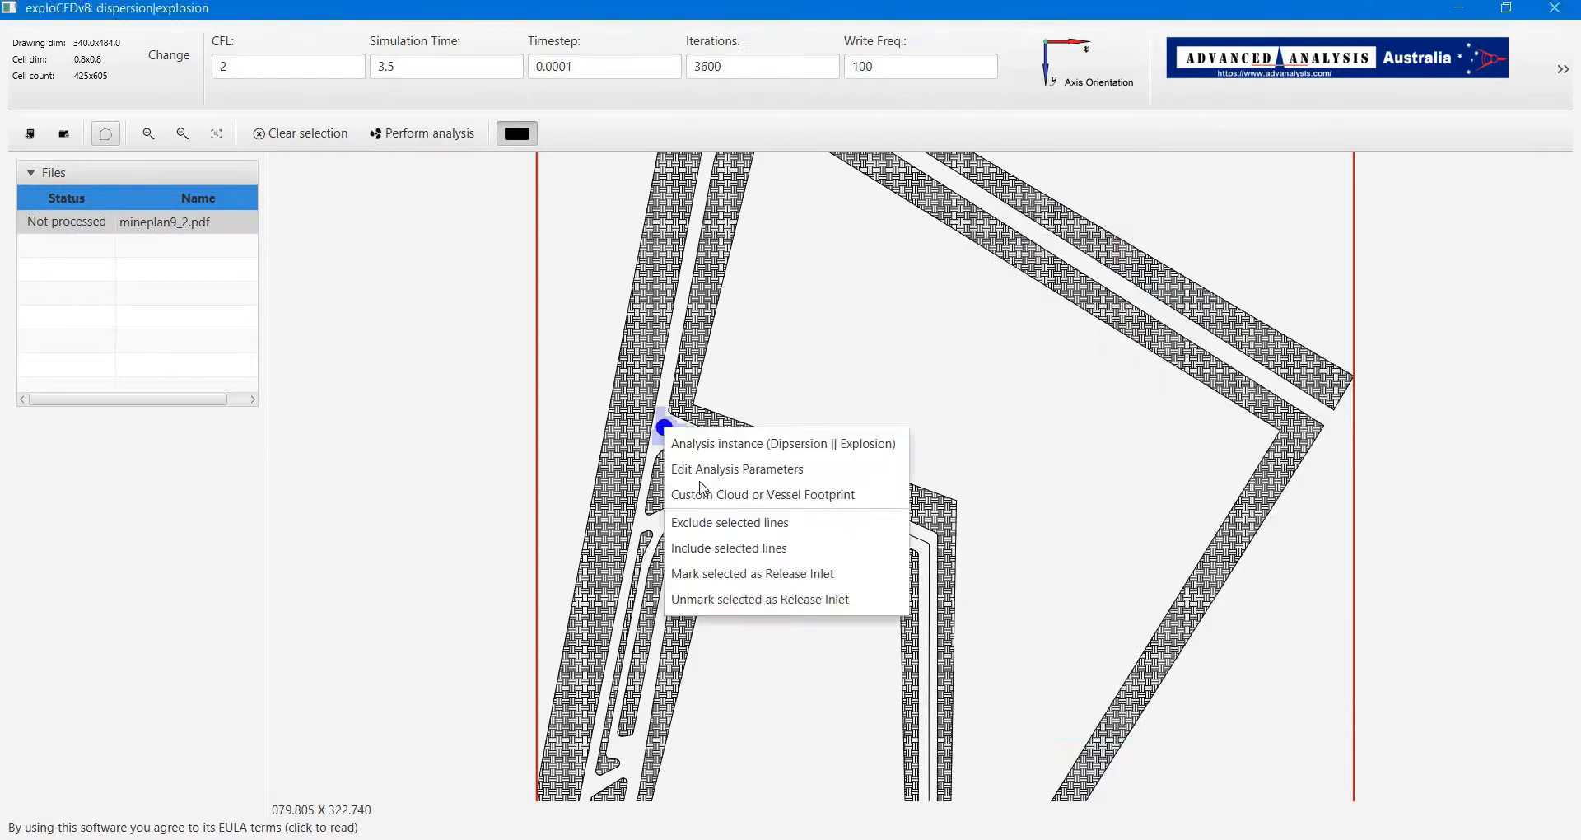
click(725, 467)
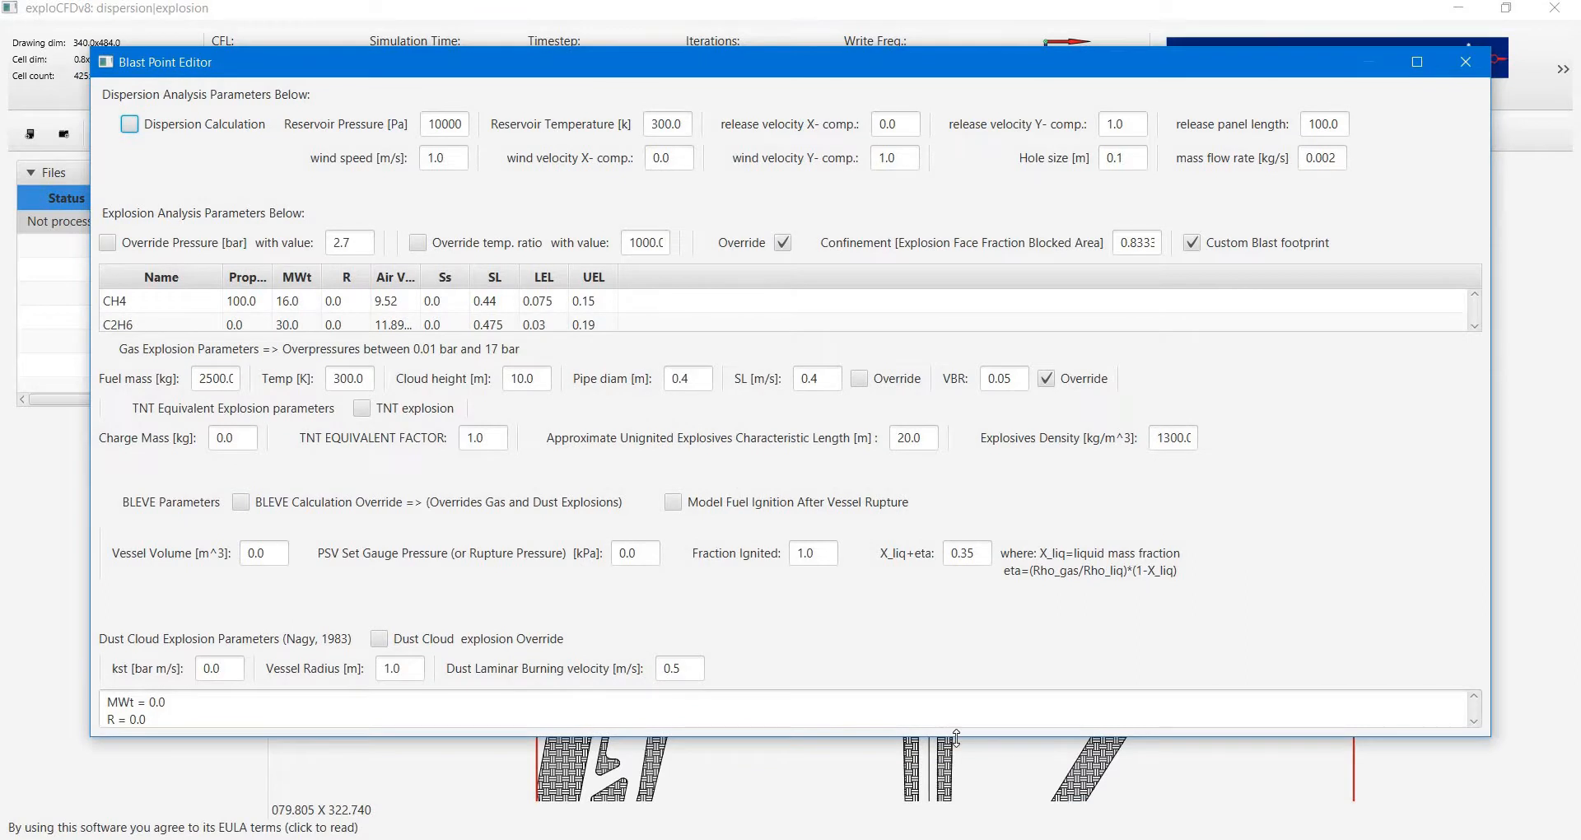
drag(956, 737, 956, 835)
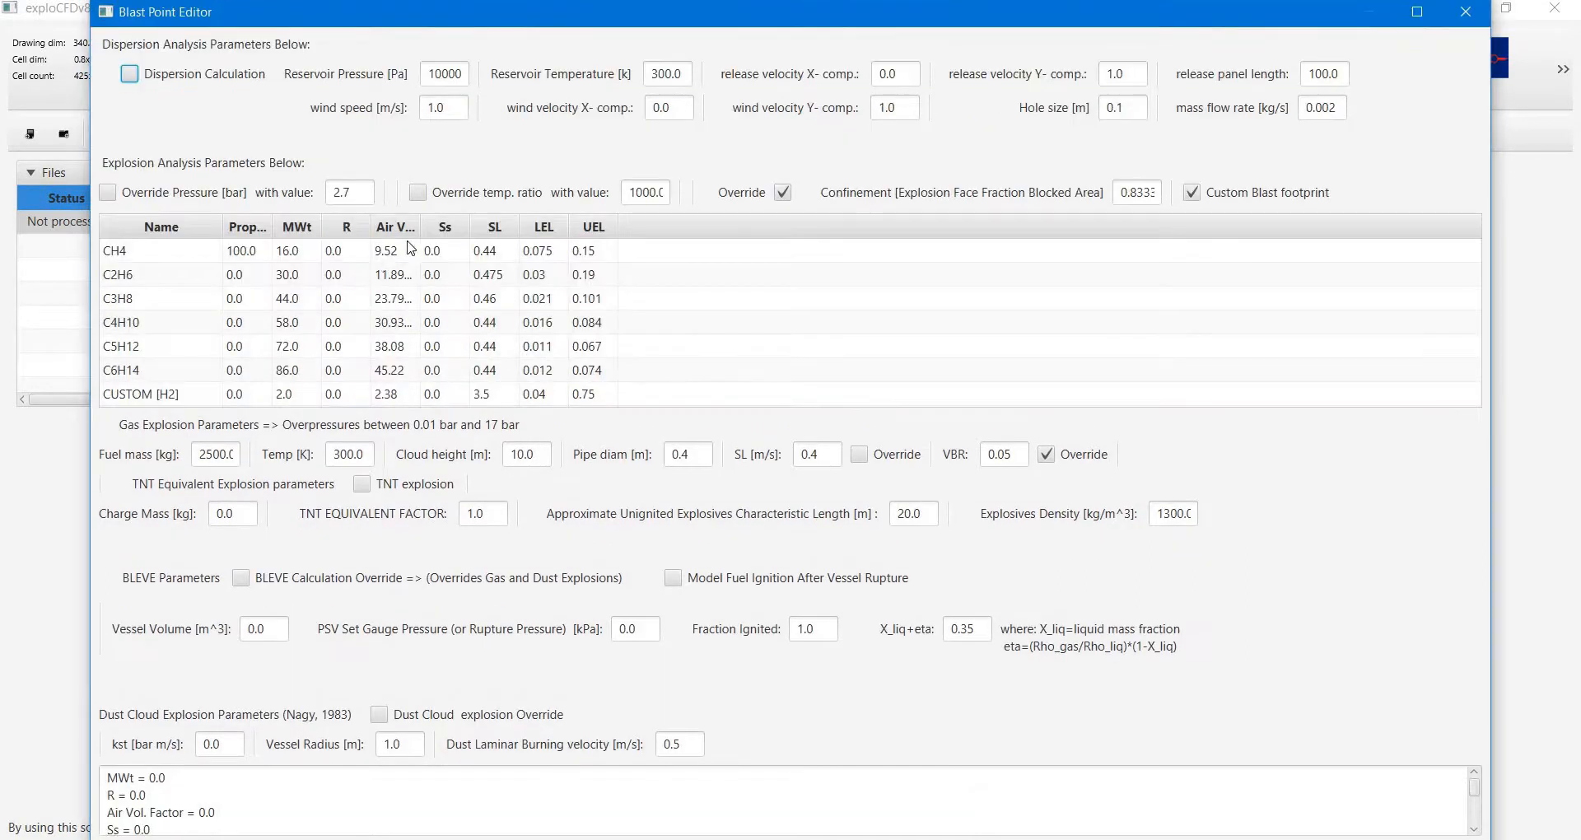
drag(420, 227, 482, 227)
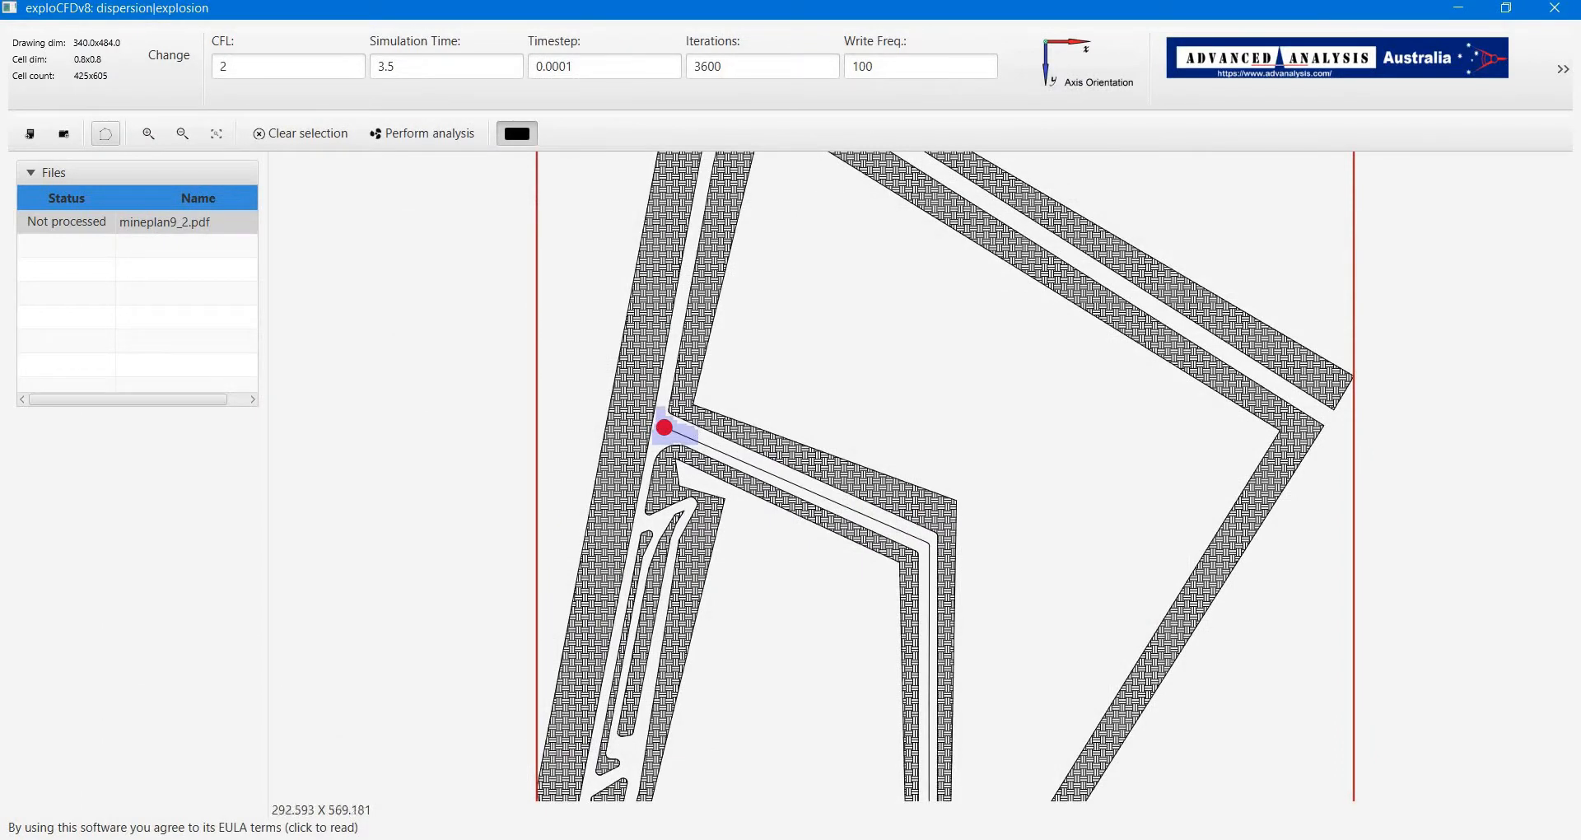
key(alt+Tab)
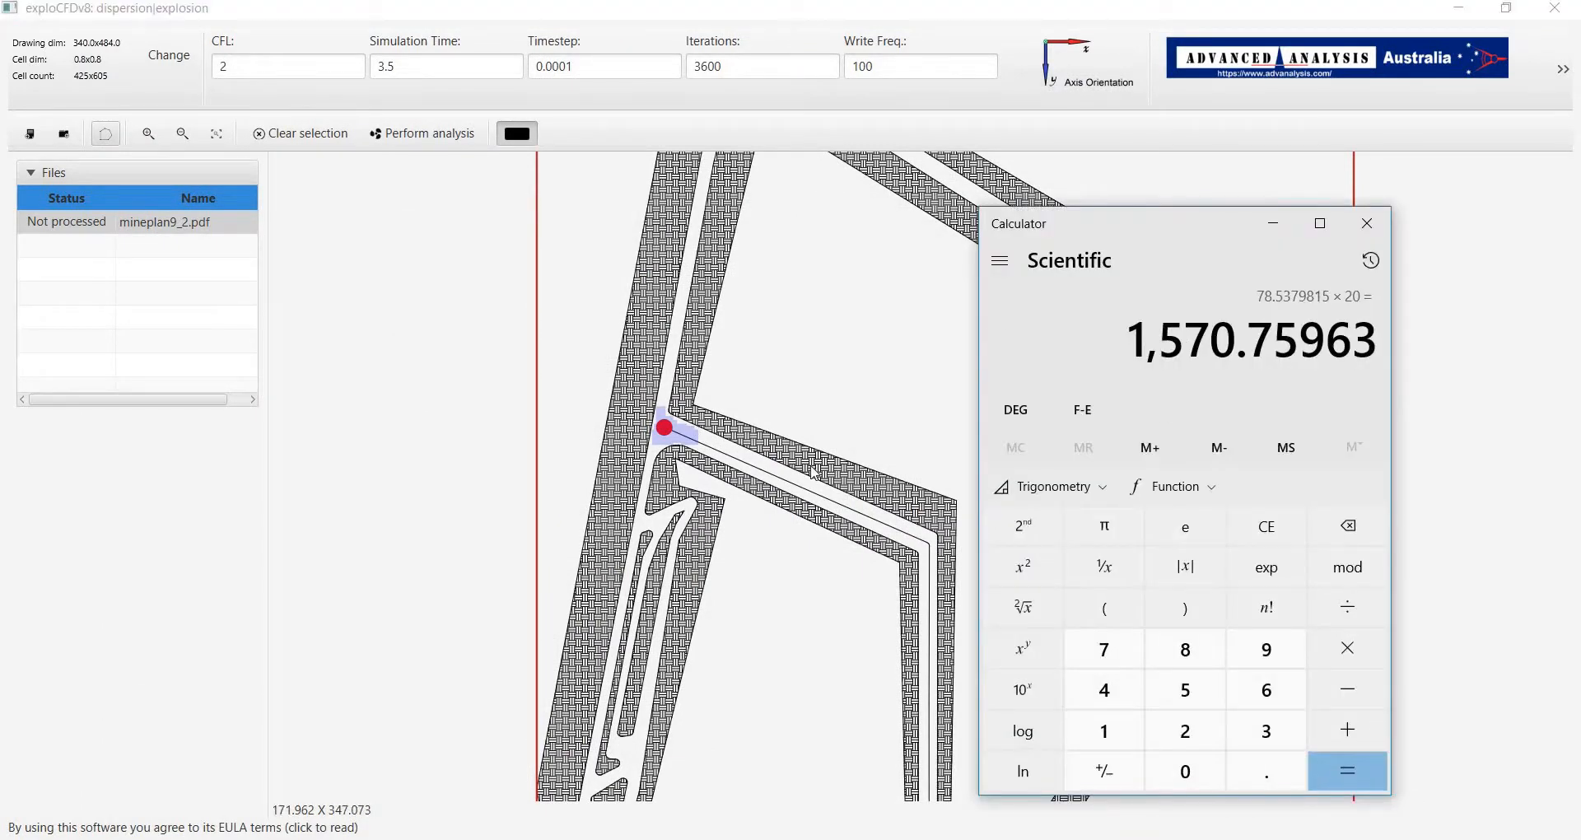
key(slash)
text(10.52)
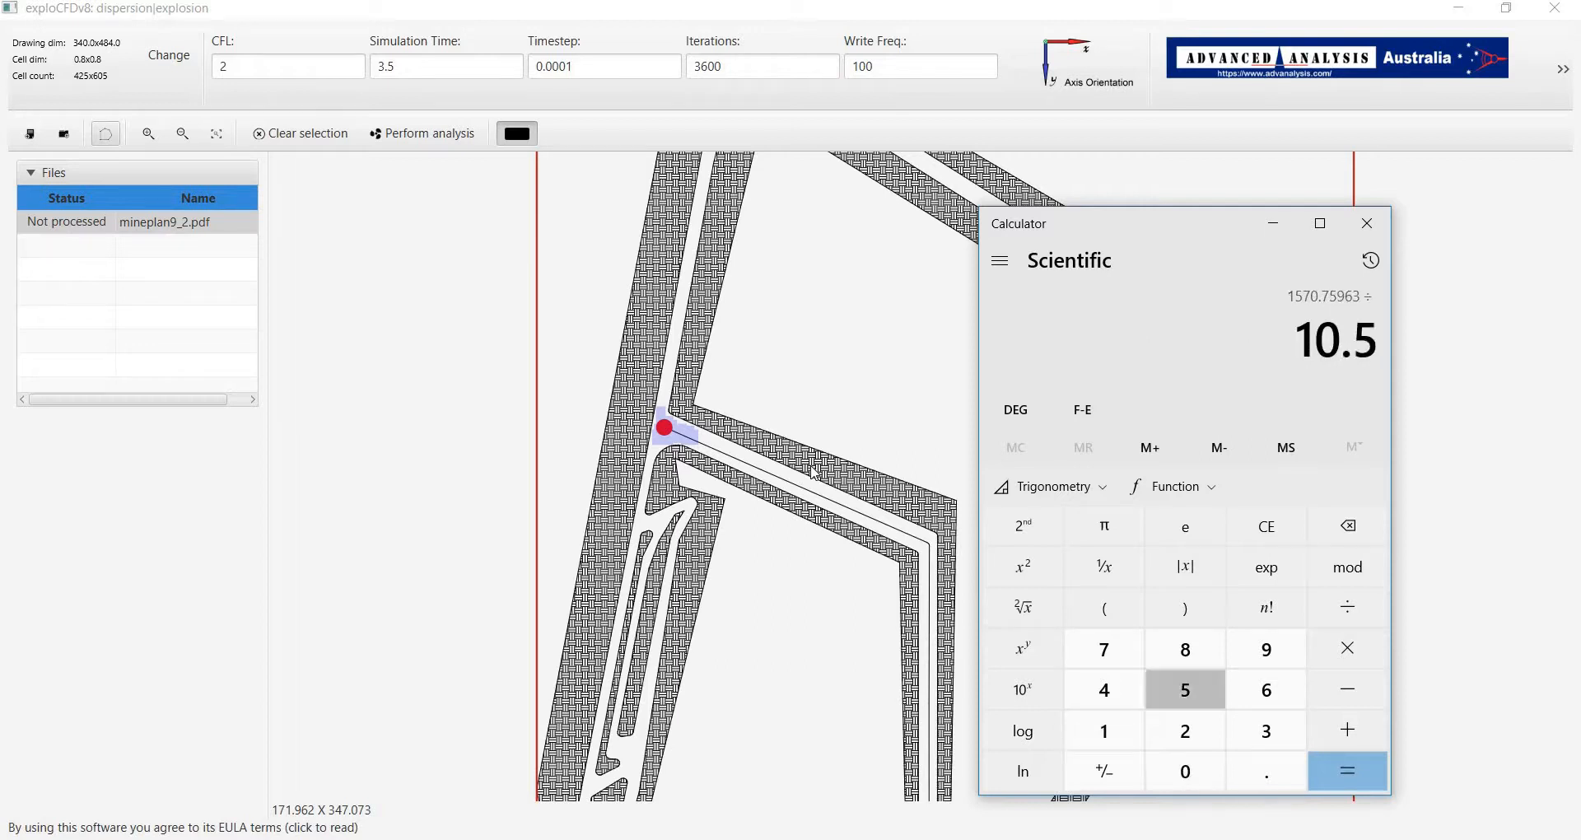
key(Return)
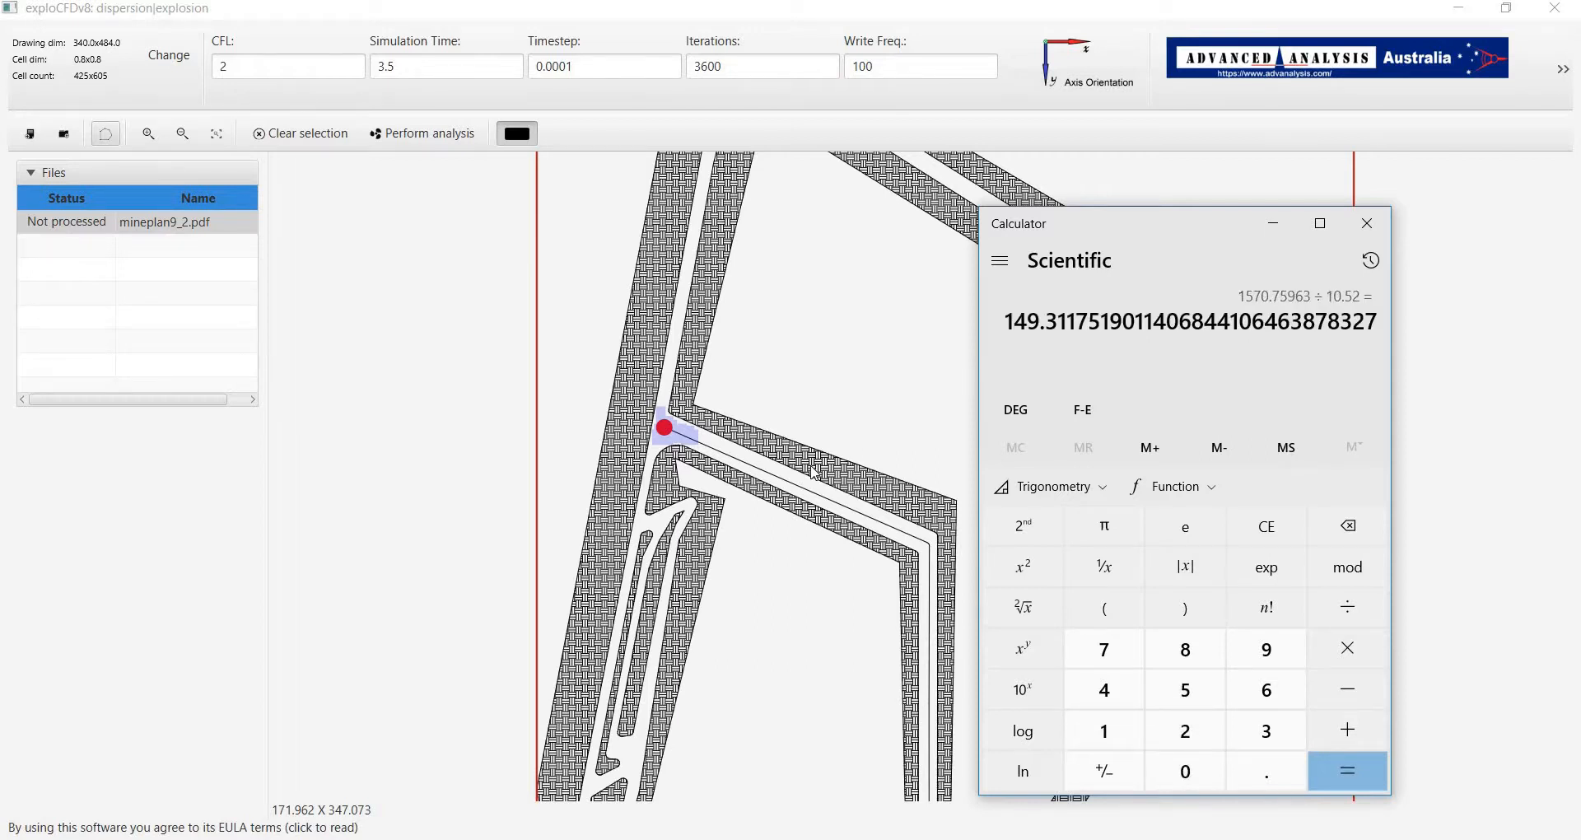
text(0.65)
text(0.65)
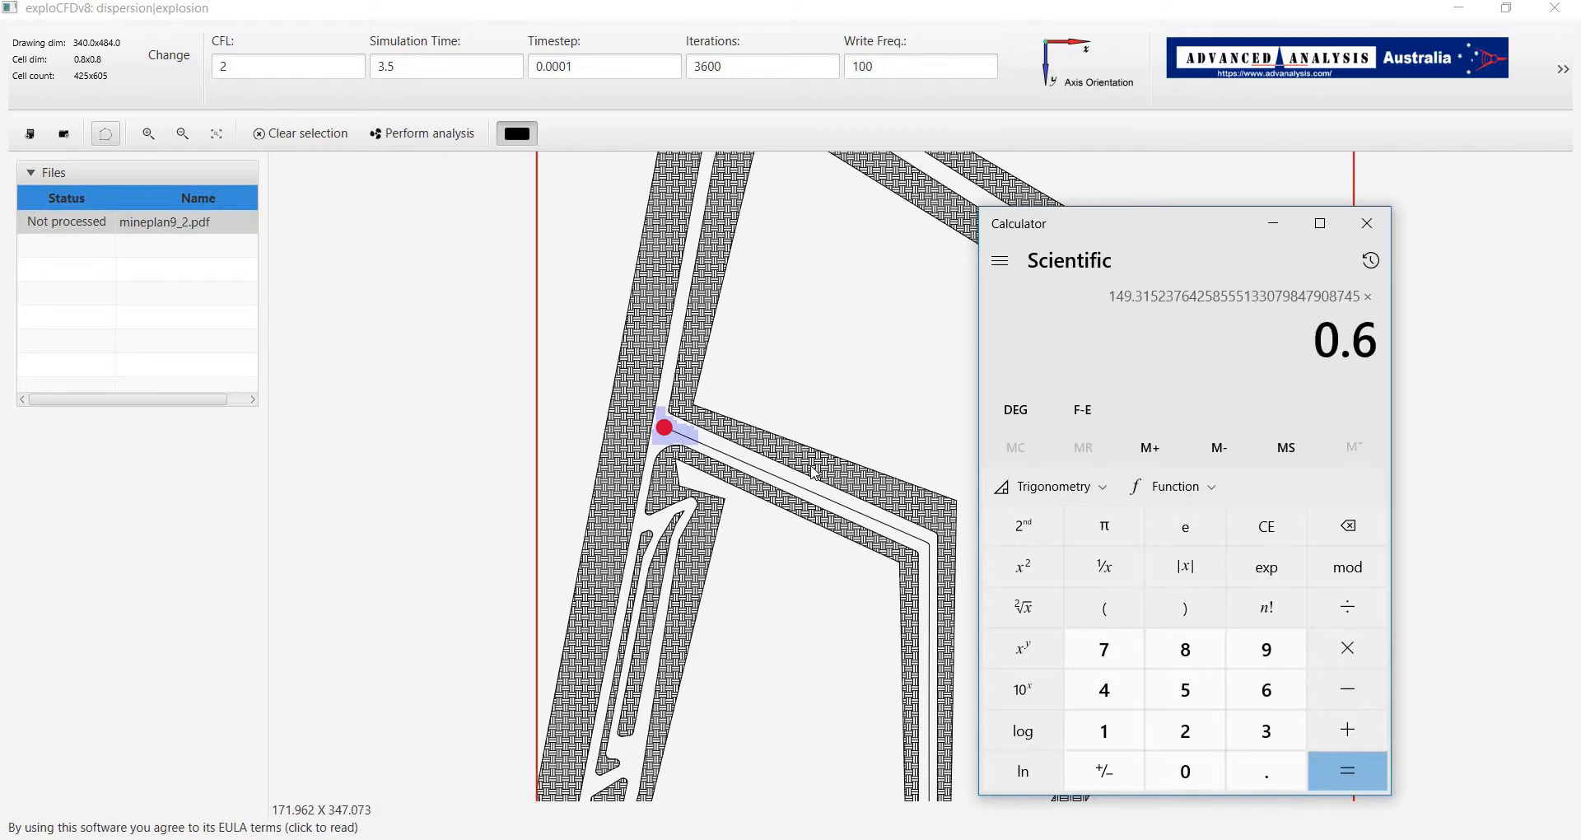
key(Return)
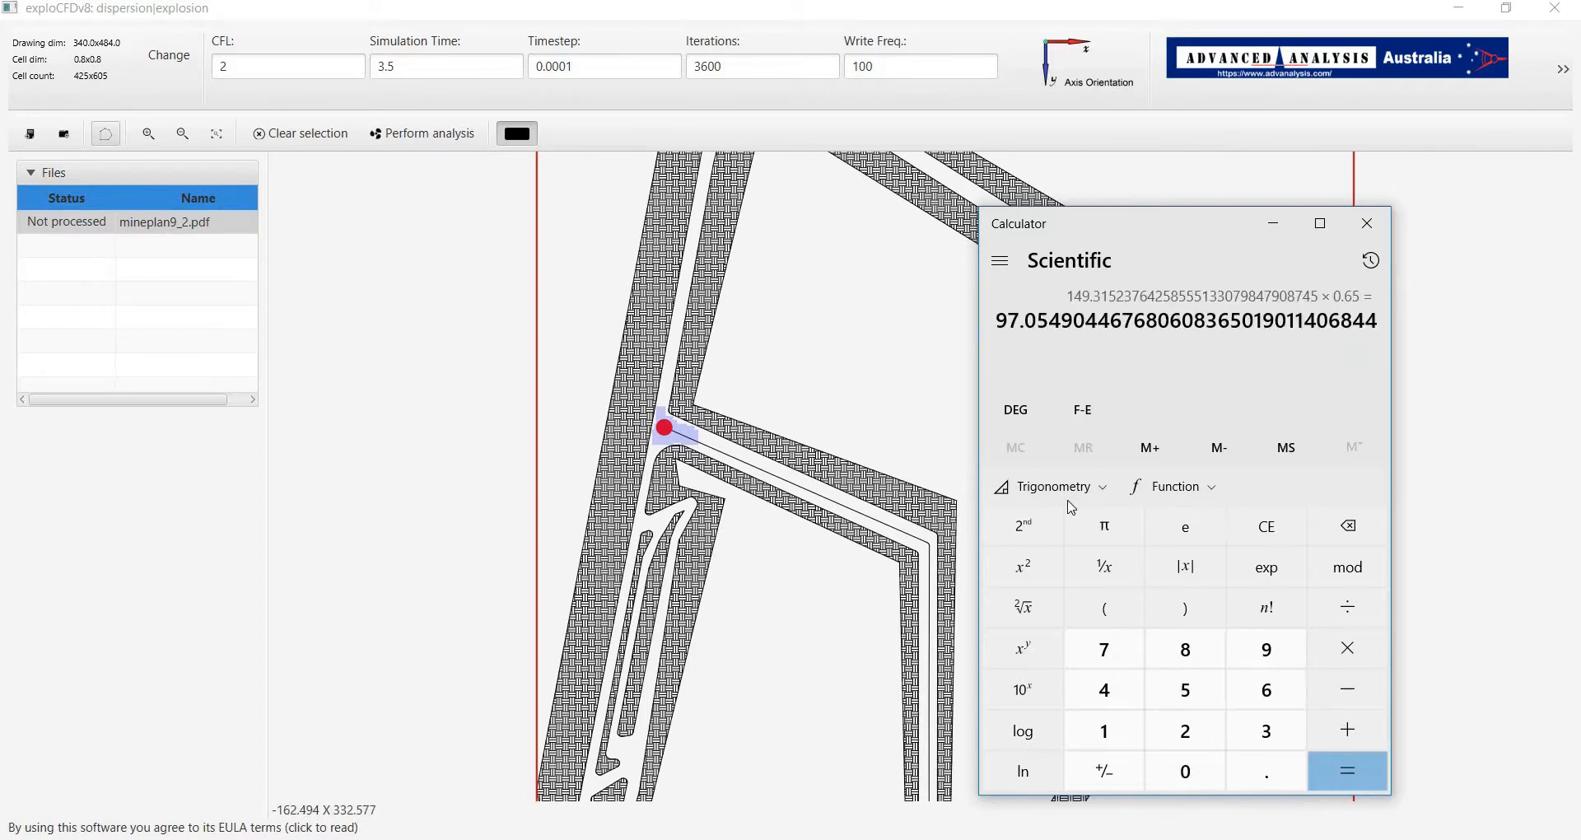
- Set the blast point's fuel mass to 100 kg and close its parameter editor
double_click(663, 428)
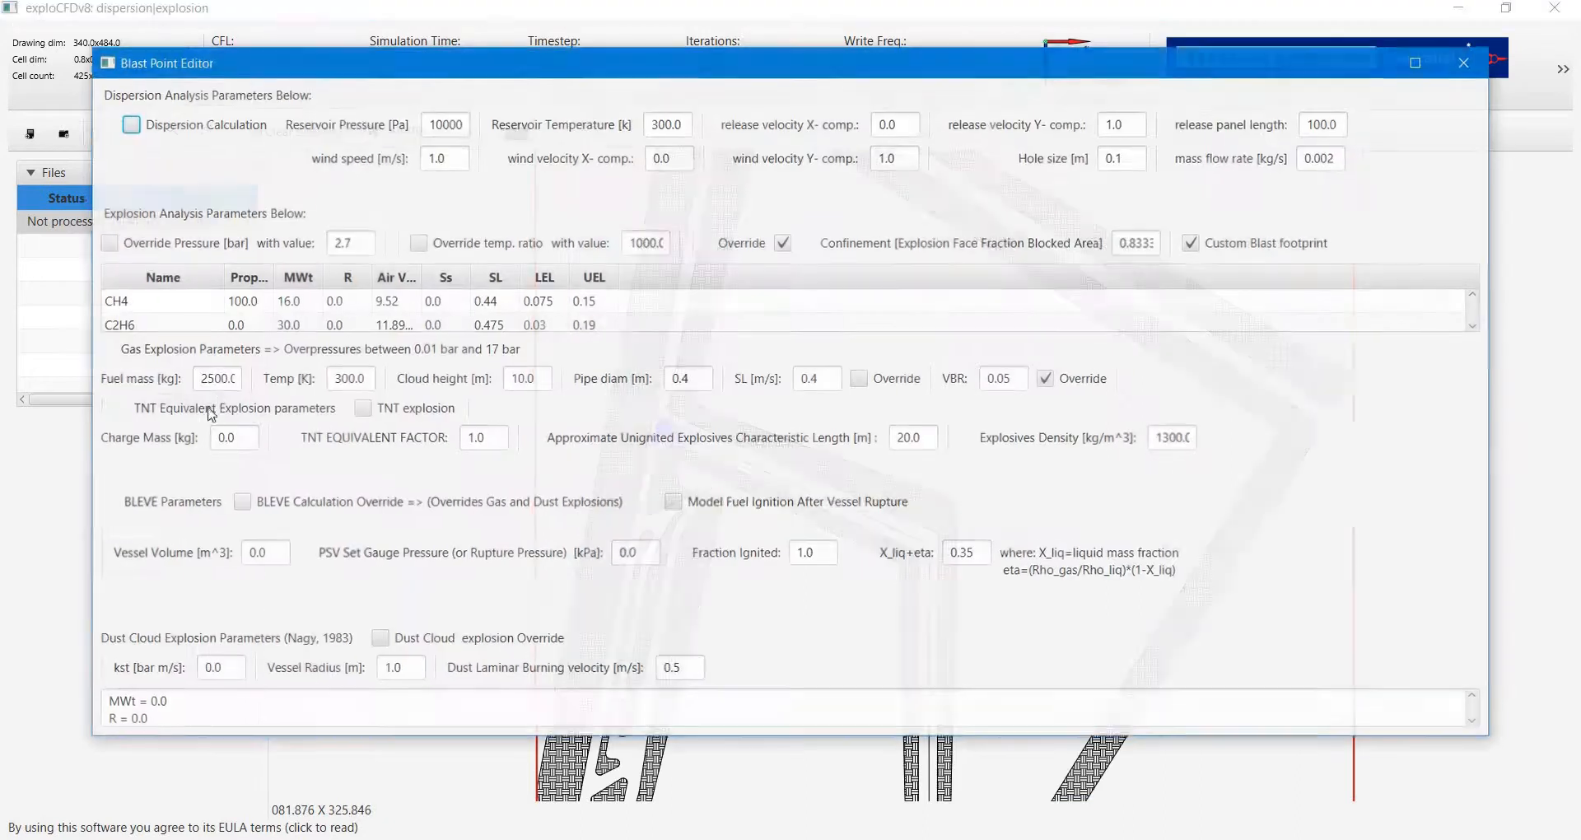
double_click(215, 382)
drag(198, 379, 402, 167)
text(100)
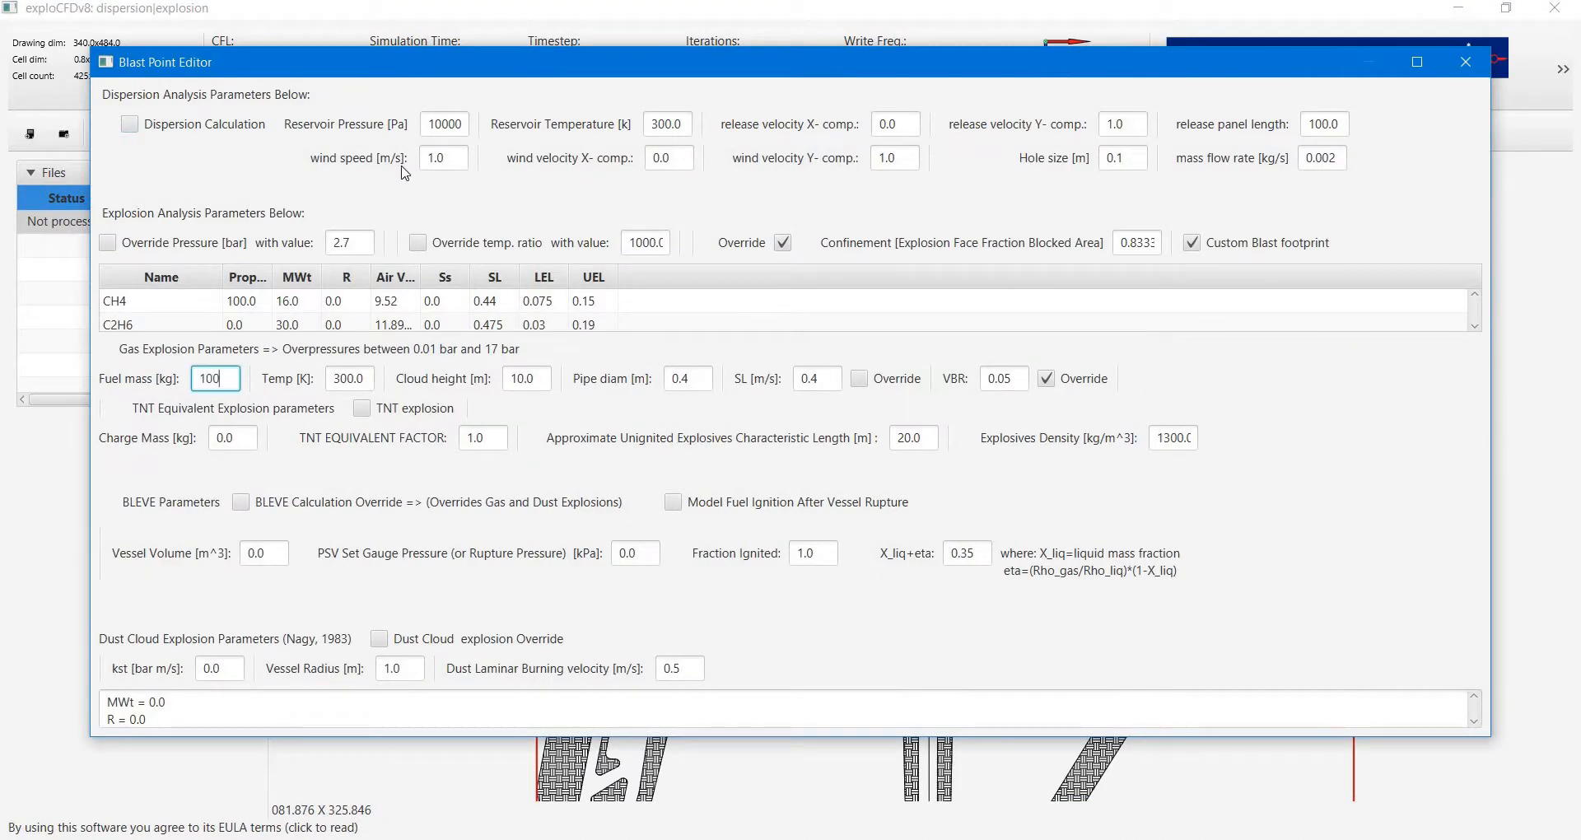
click(1465, 63)
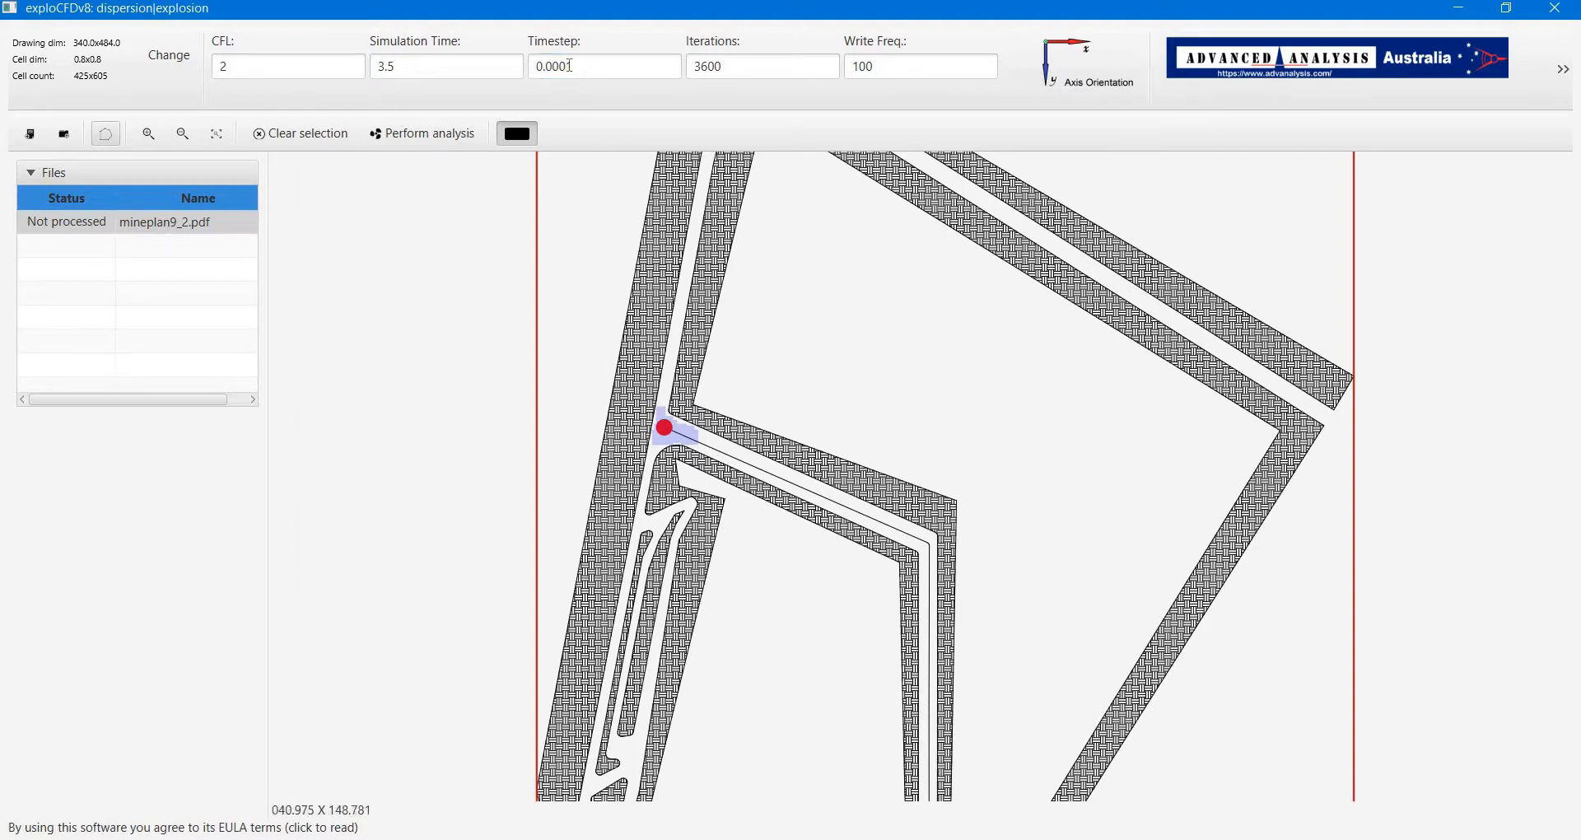
- Set the number of solver iterations to 3500
click(715, 63)
double_click(717, 66)
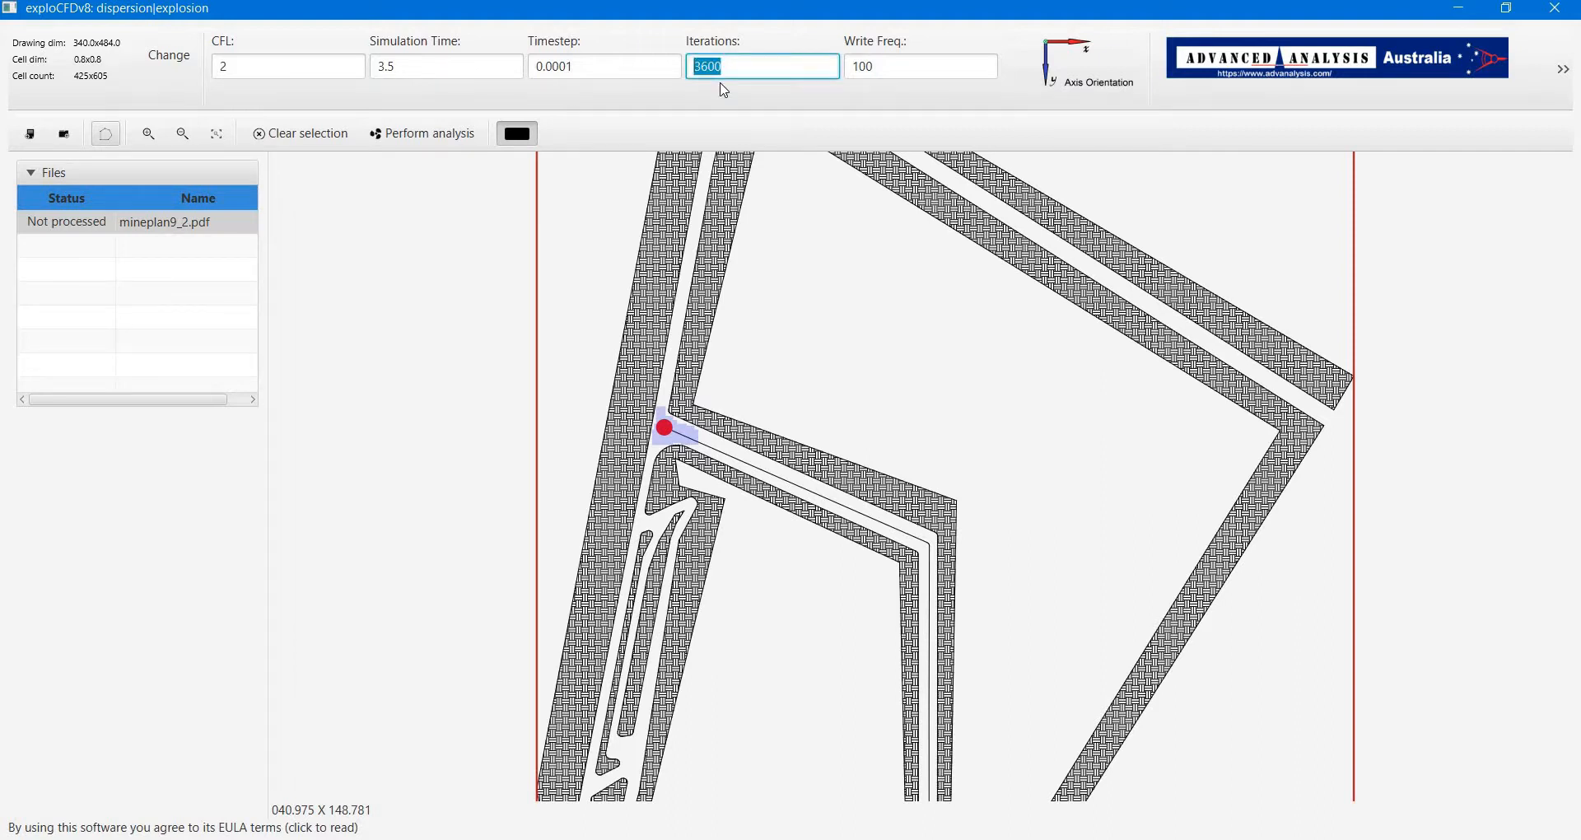
text(3500)
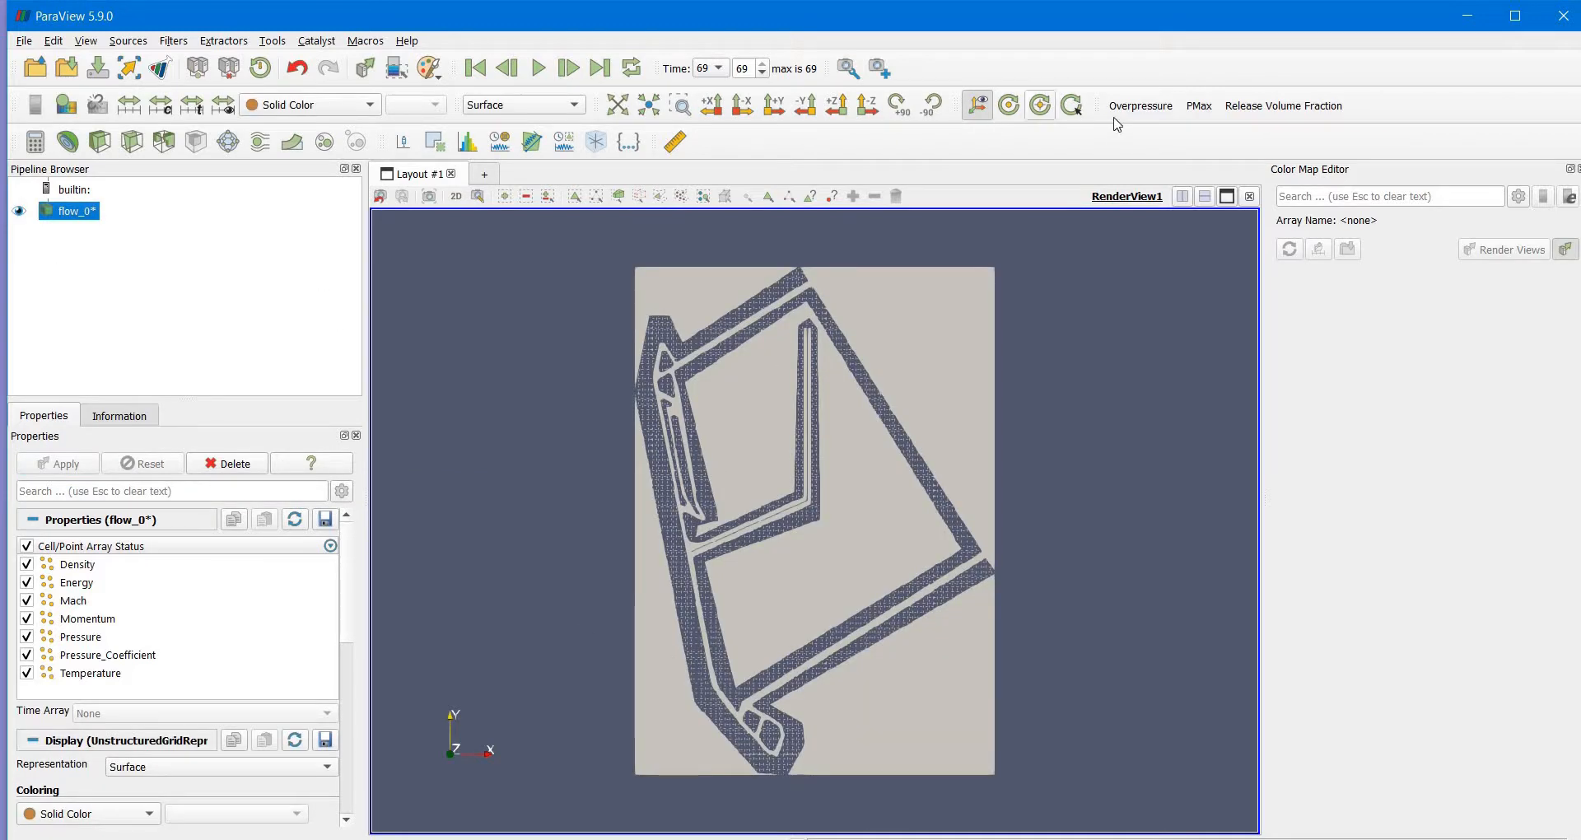
- Display the Overpressure of the flow_0 result, set the view direction to +Z and rotate the view 90 degrees clockwise
click(1114, 113)
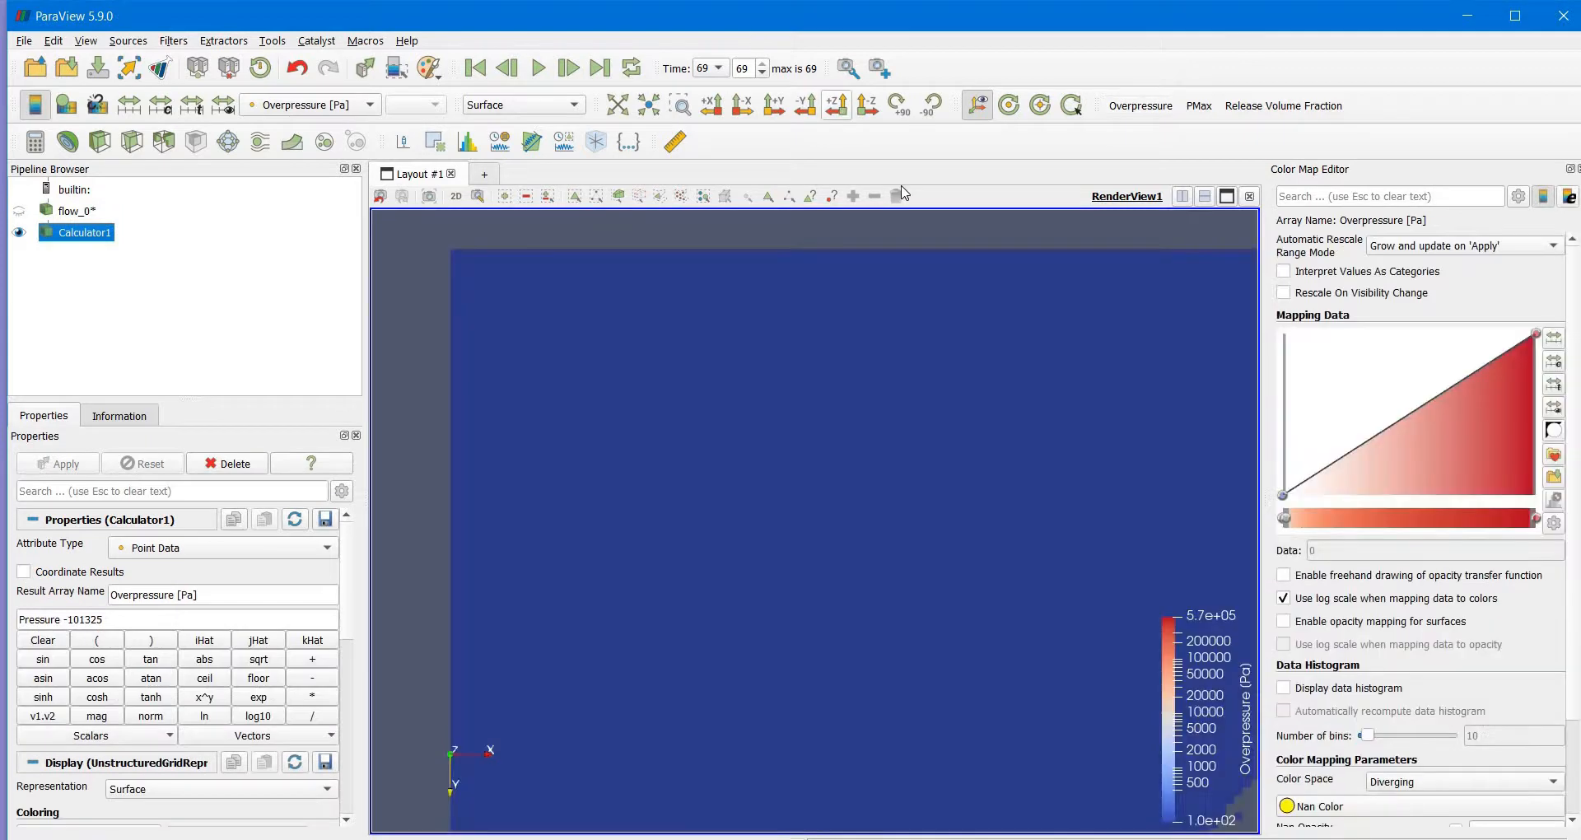
click(836, 105)
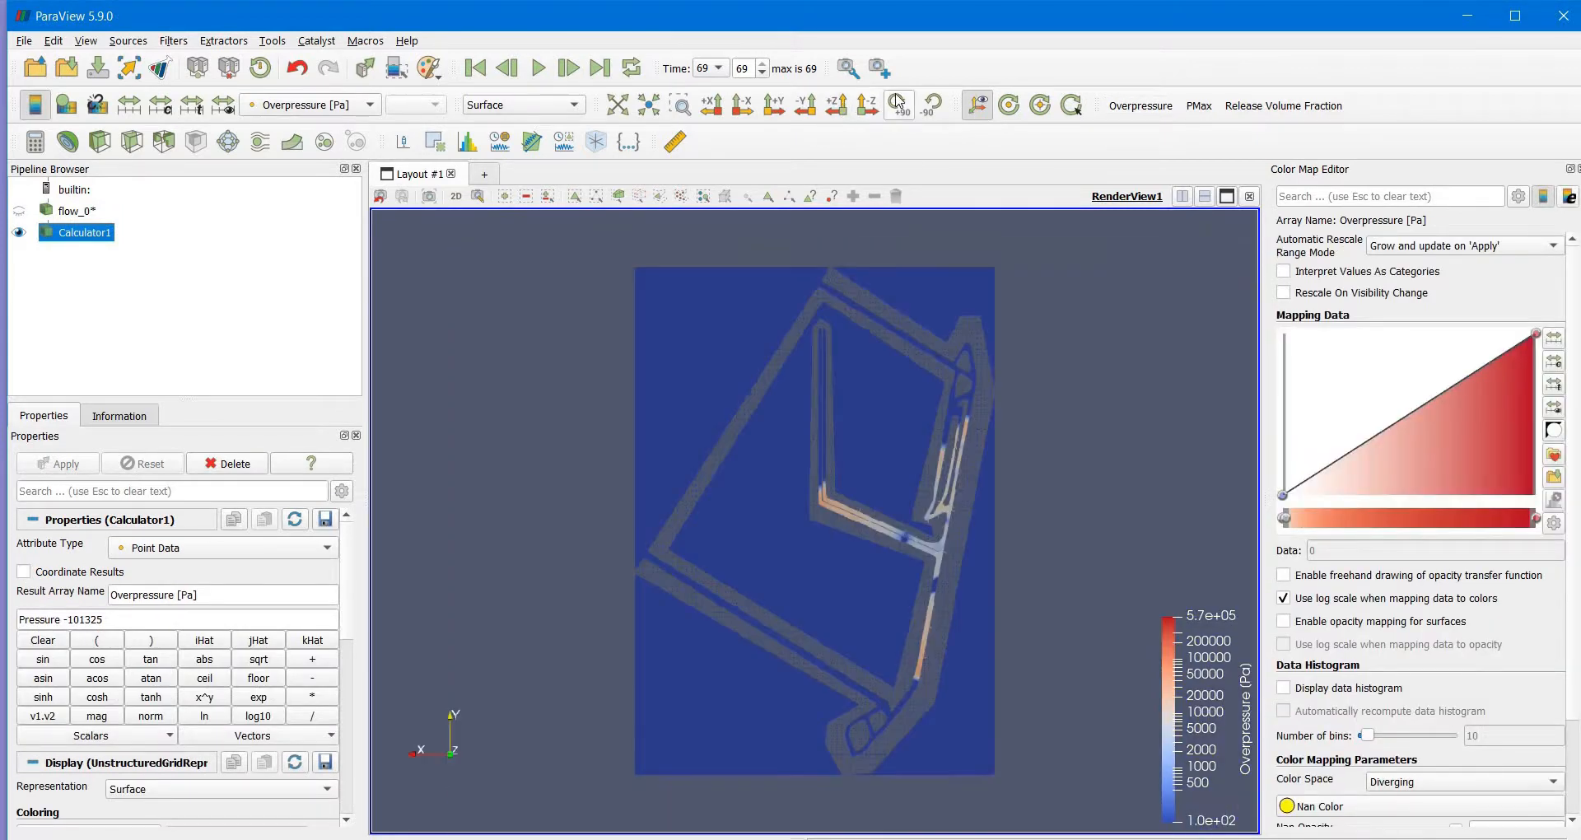
click(898, 105)
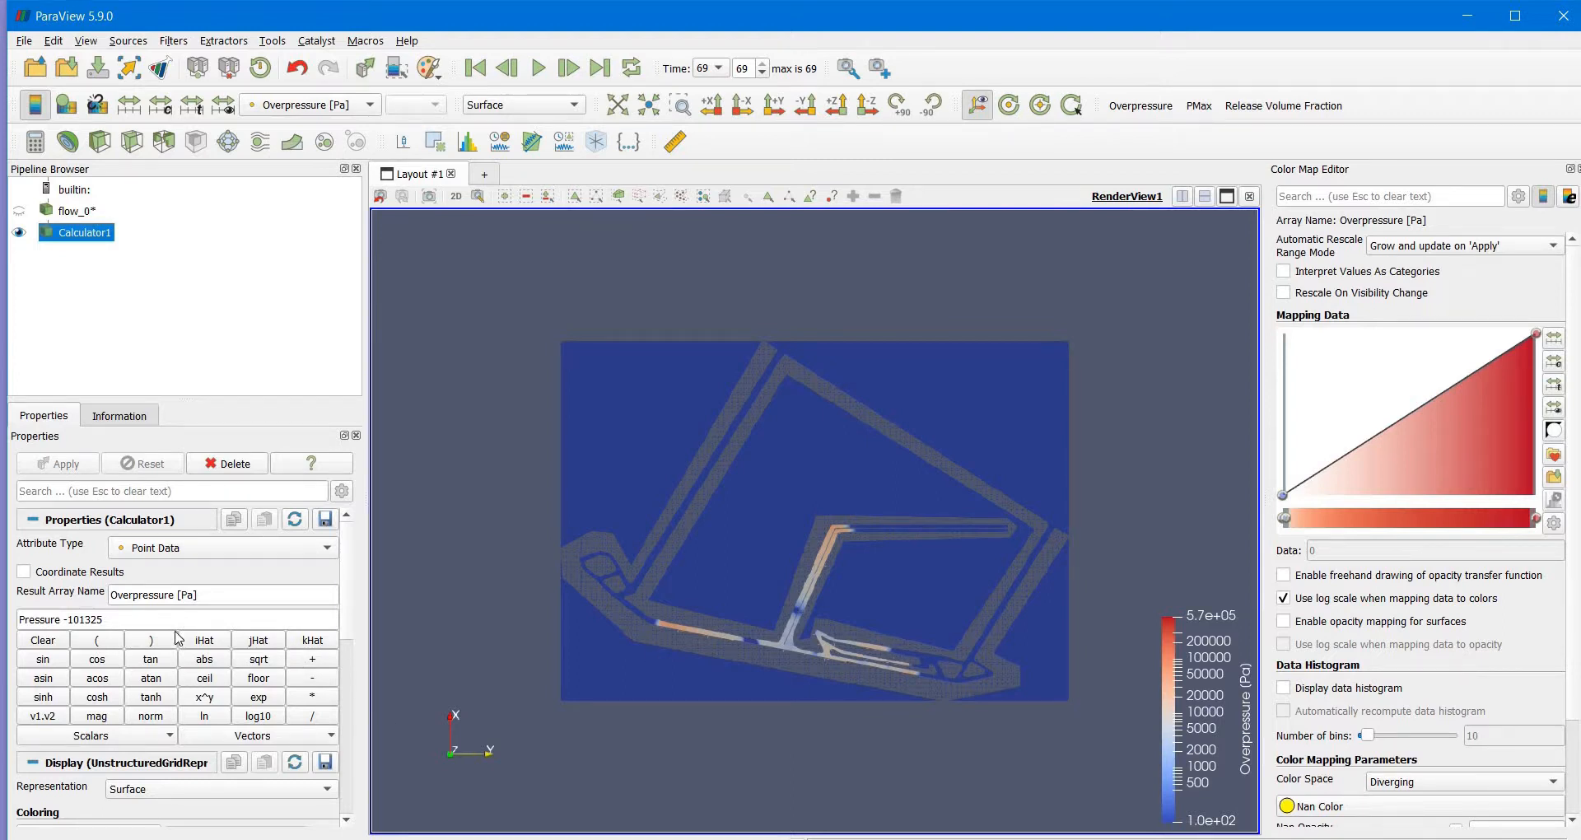
- Apply the Rainbow Desaturated colour preset to the Overpressure display
scroll(283, 681, down, 3)
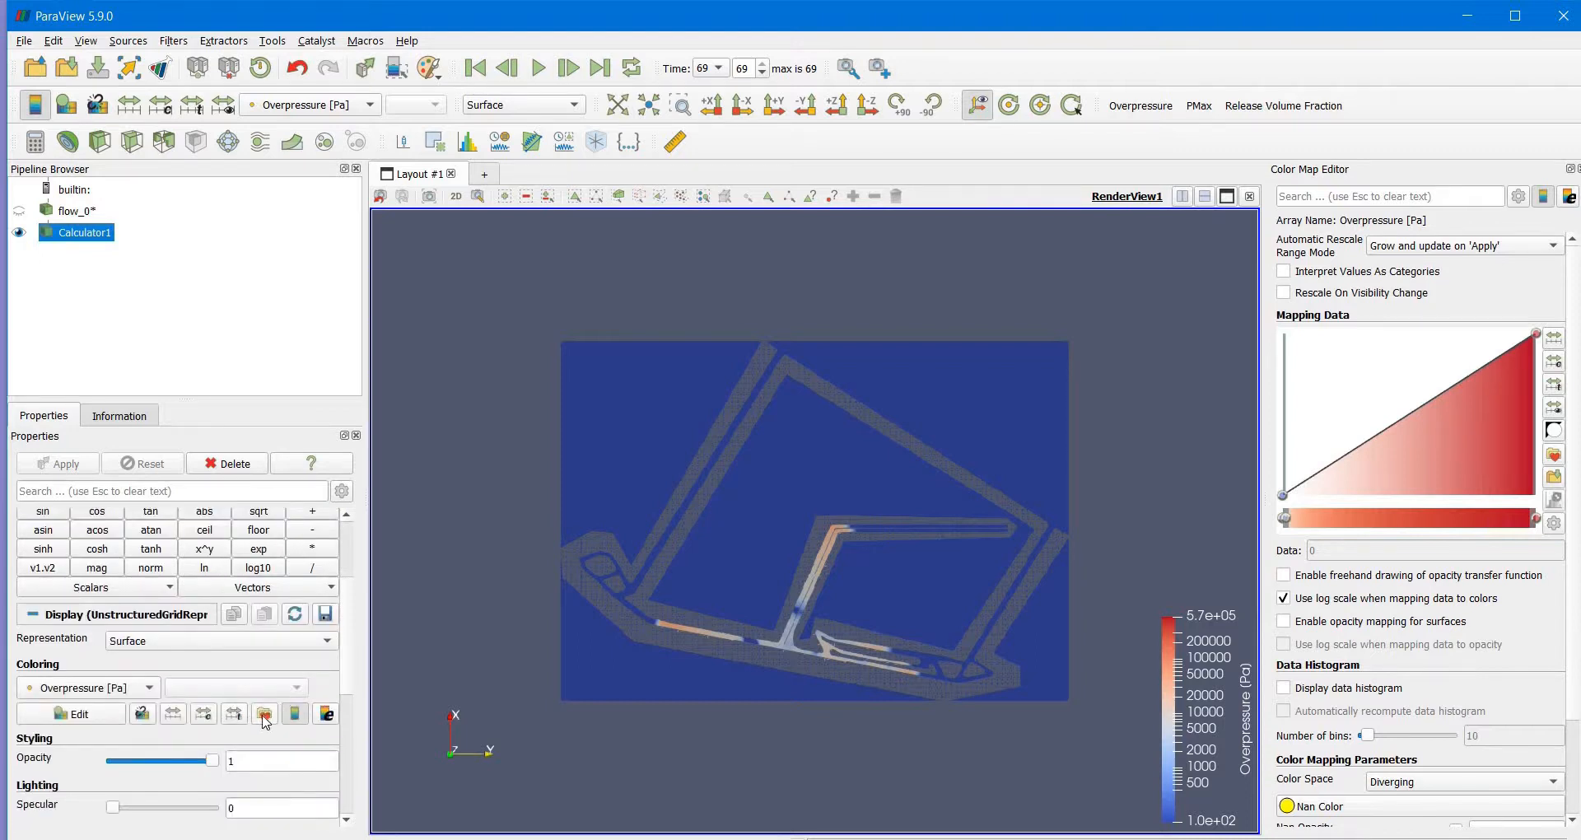
click(264, 713)
double_click(620, 564)
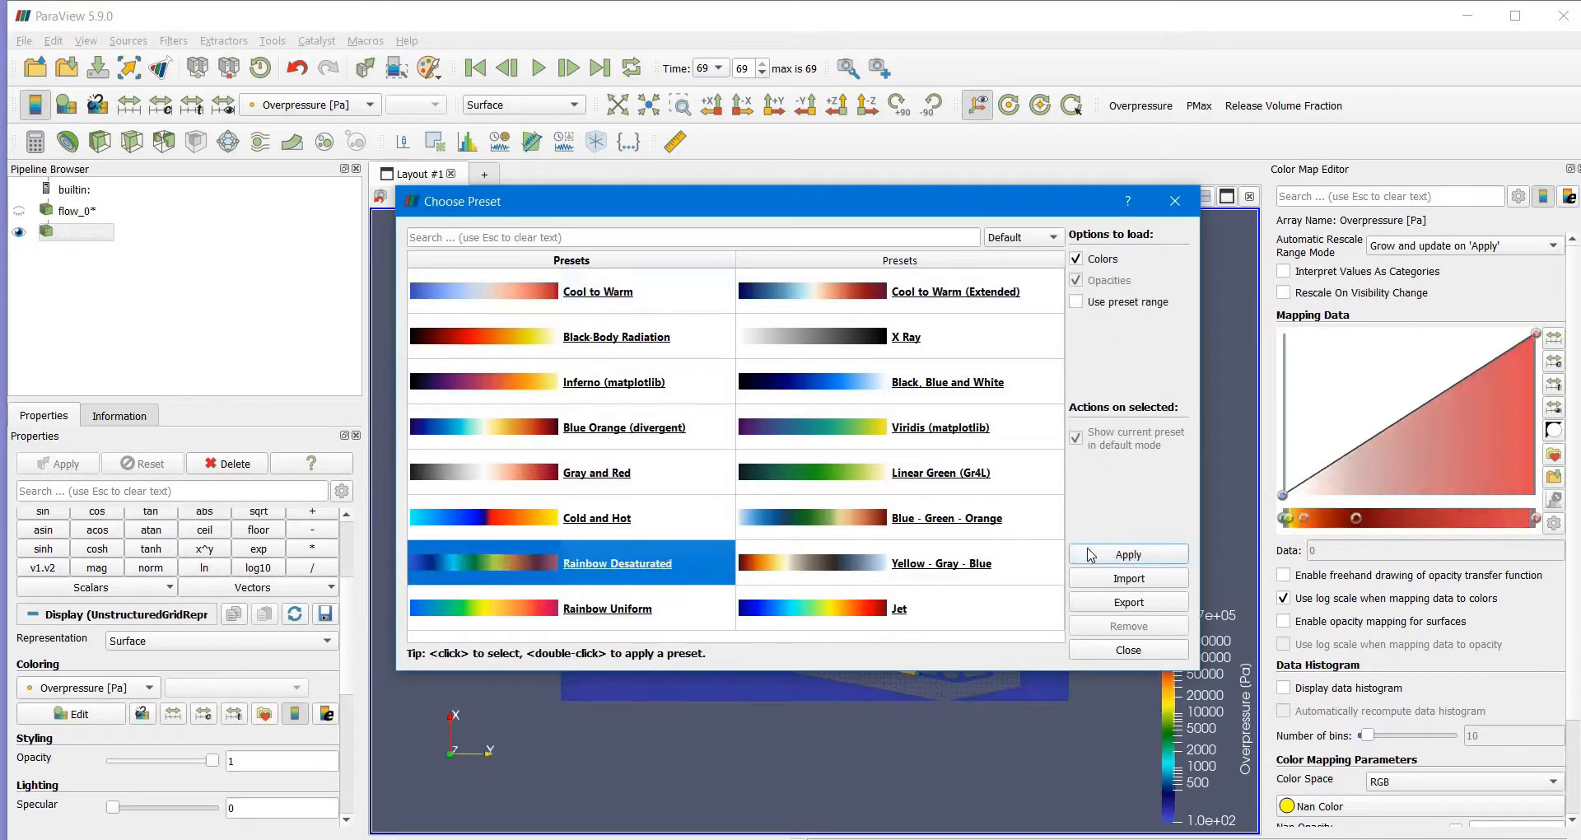
click(1089, 554)
click(1128, 650)
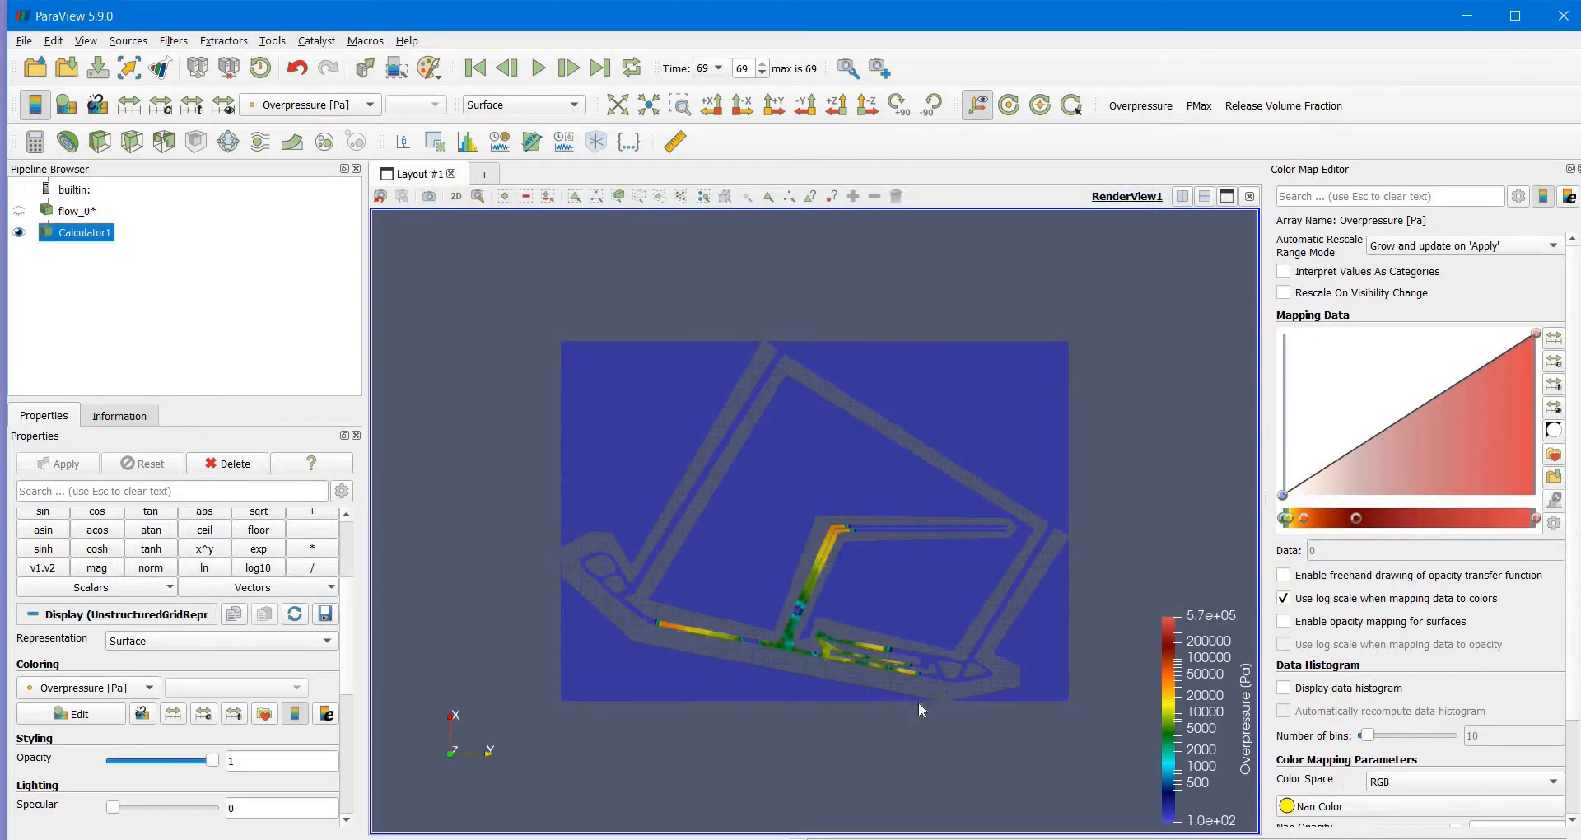
- Play the Overpressure animation over the mine plan
scroll(852, 700, up, 3)
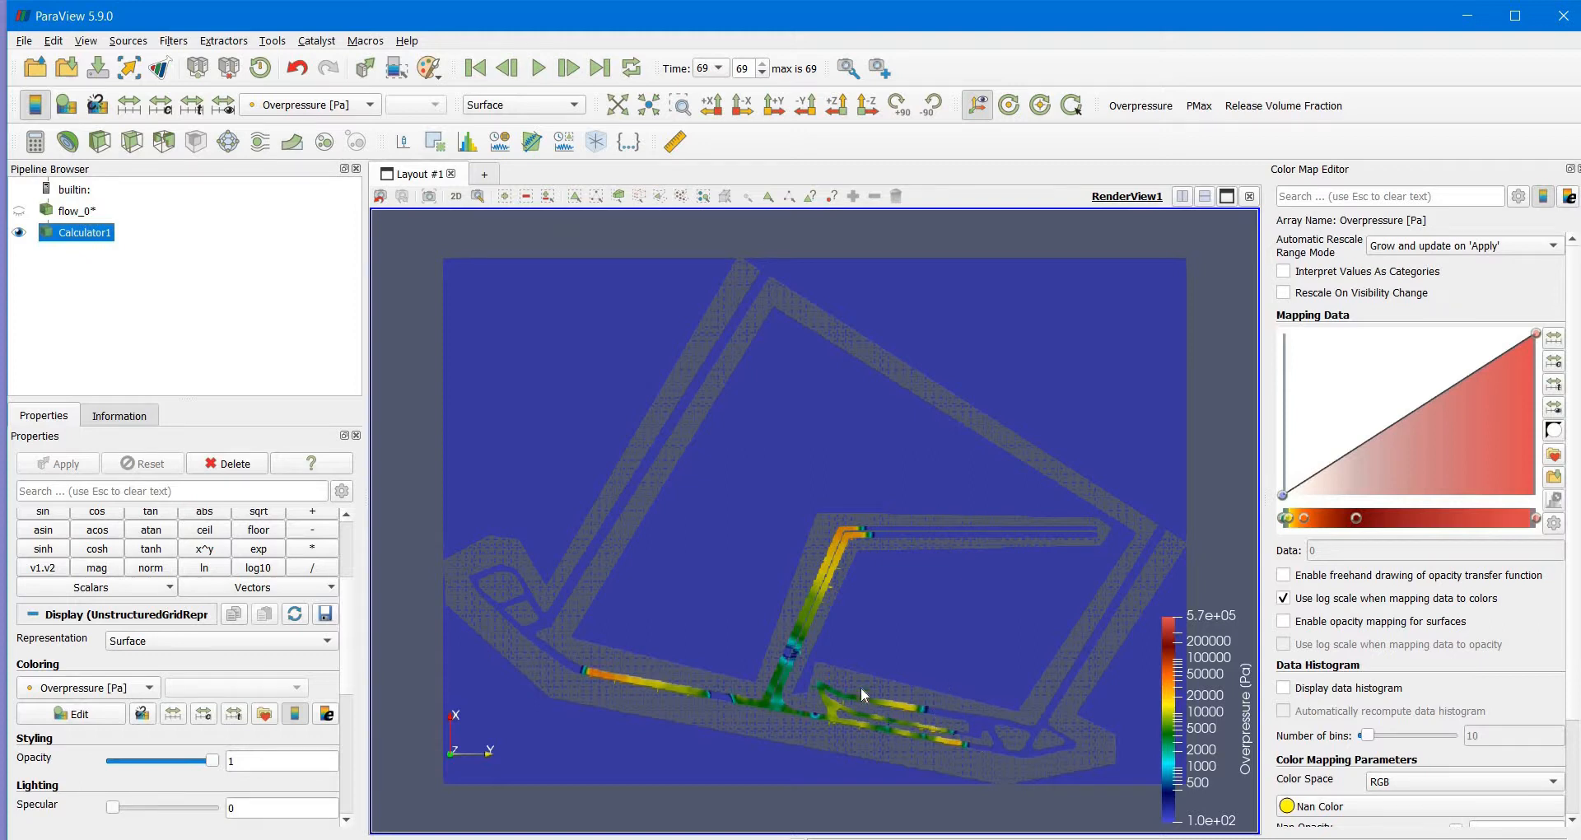
click(539, 71)
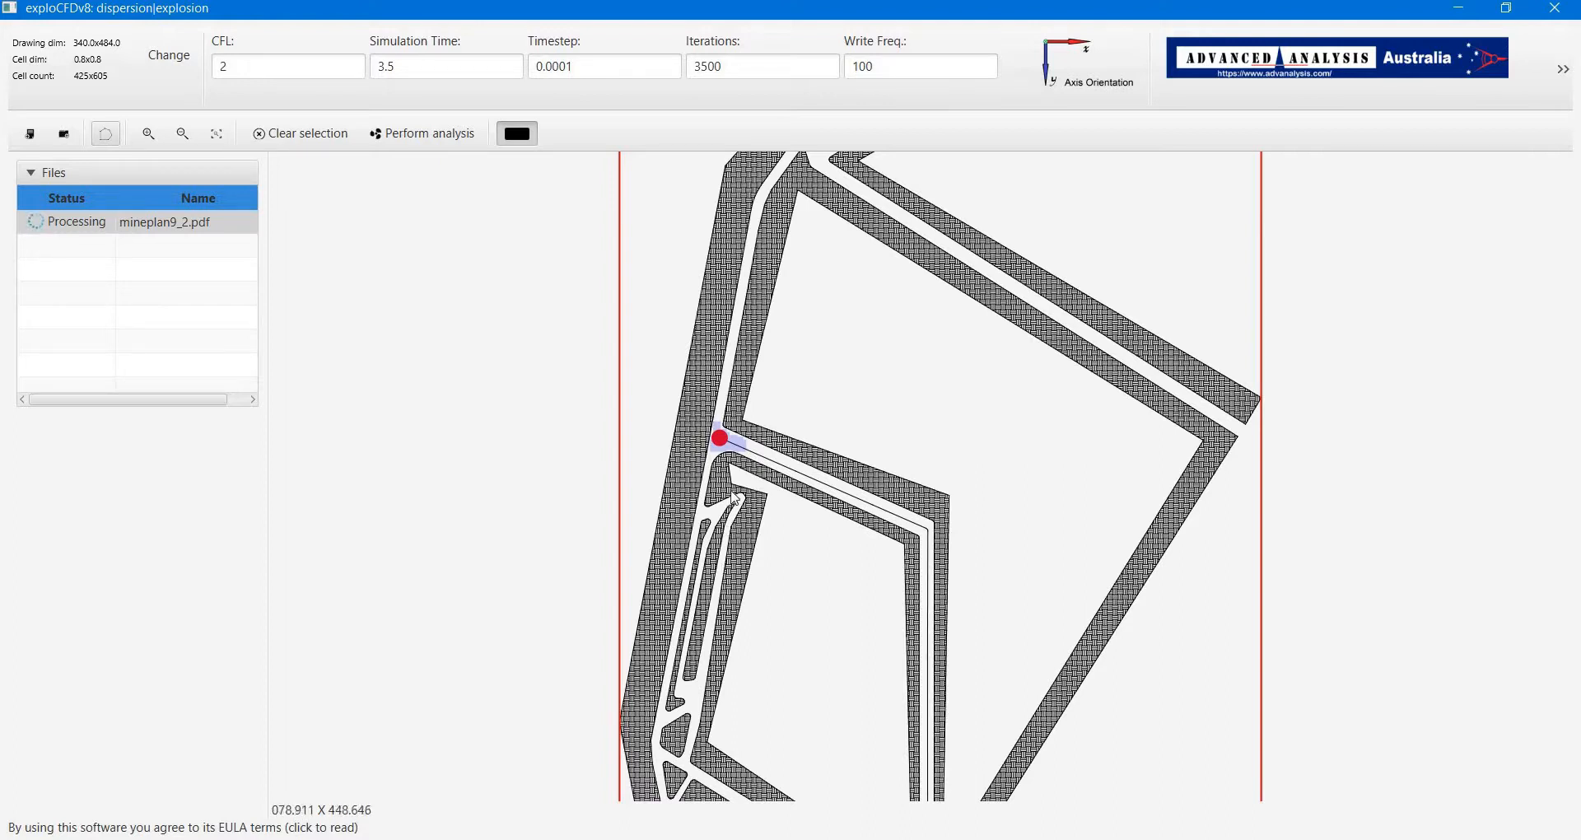
- Clear the custom blast footprint painted around the blast point at the drift junction
click(720, 438)
drag(659, 381, 786, 480)
click(719, 438)
right_click(719, 436)
click(697, 441)
drag(670, 370, 766, 481)
- Enable the dust cloud explosion override for the blast point with kst 85 bar m/s and vessel radius 10 m, and close its parameter editor
double_click(722, 440)
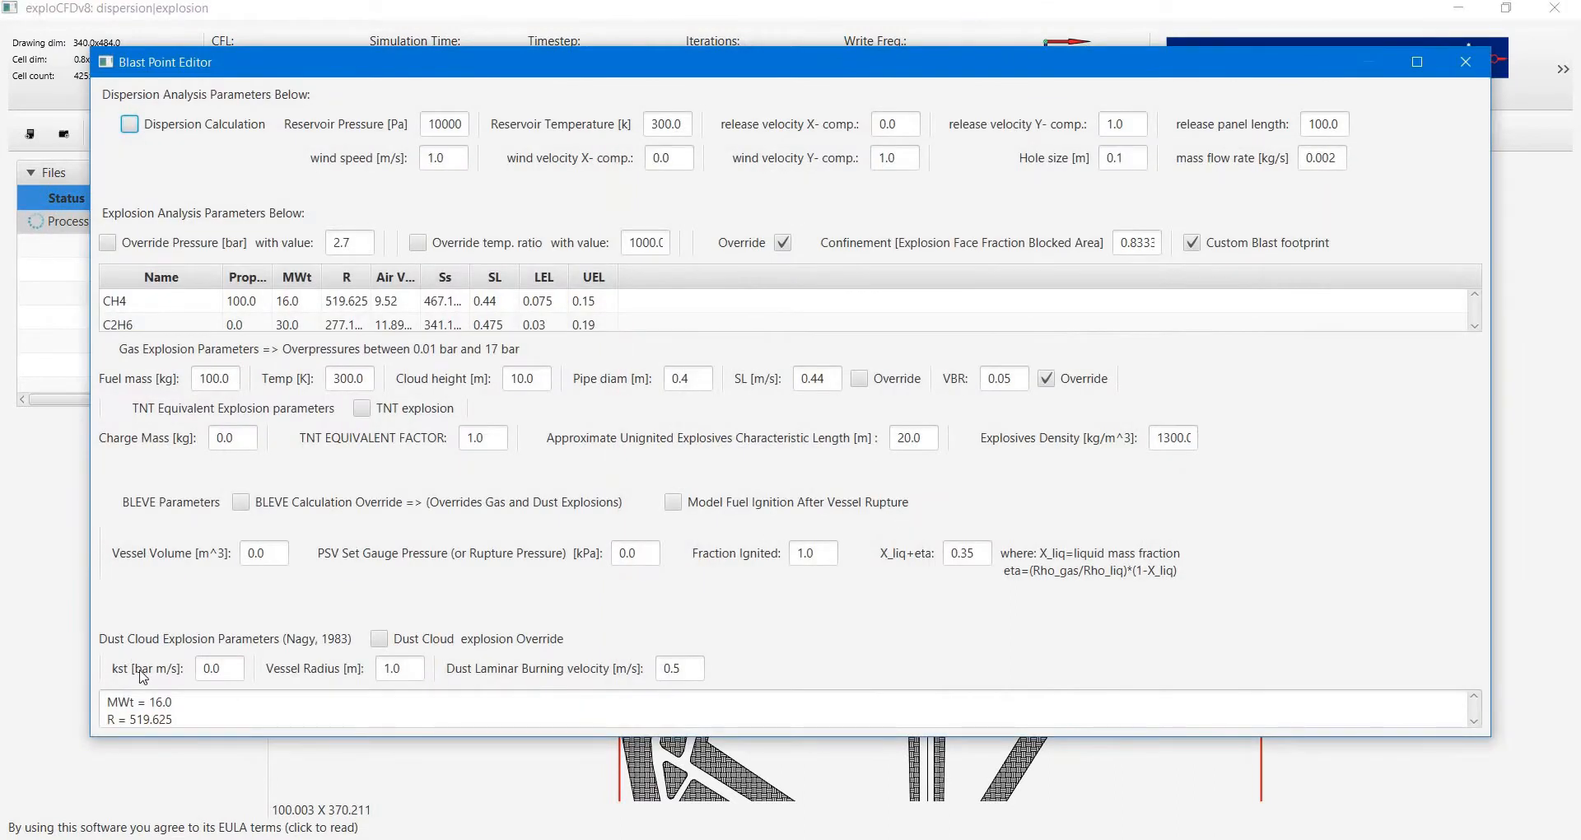
click(378, 640)
key(Tab)
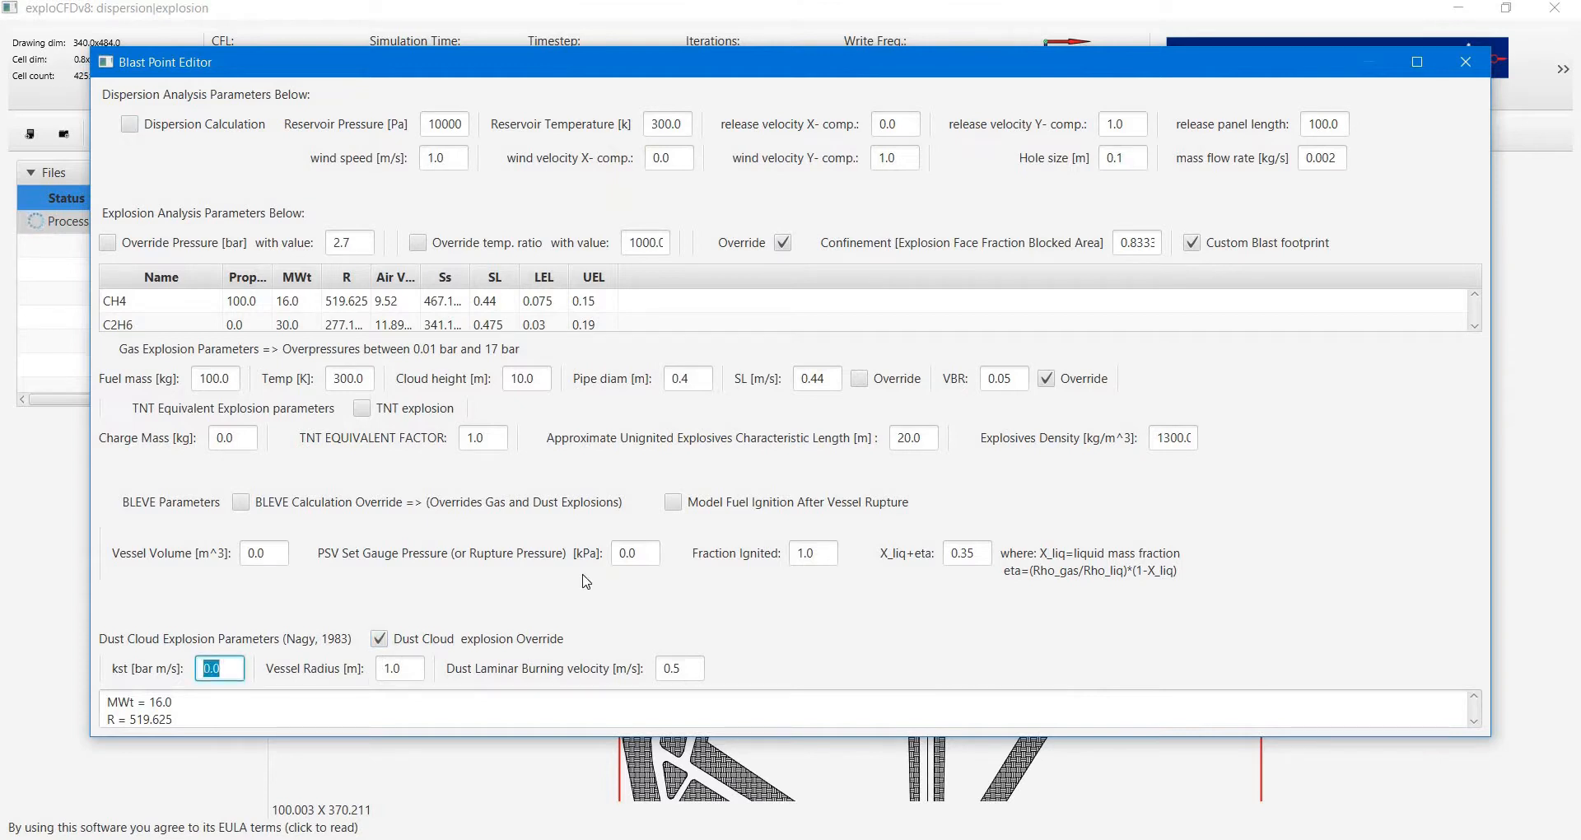
text(85)
key(Tab)
text(10)
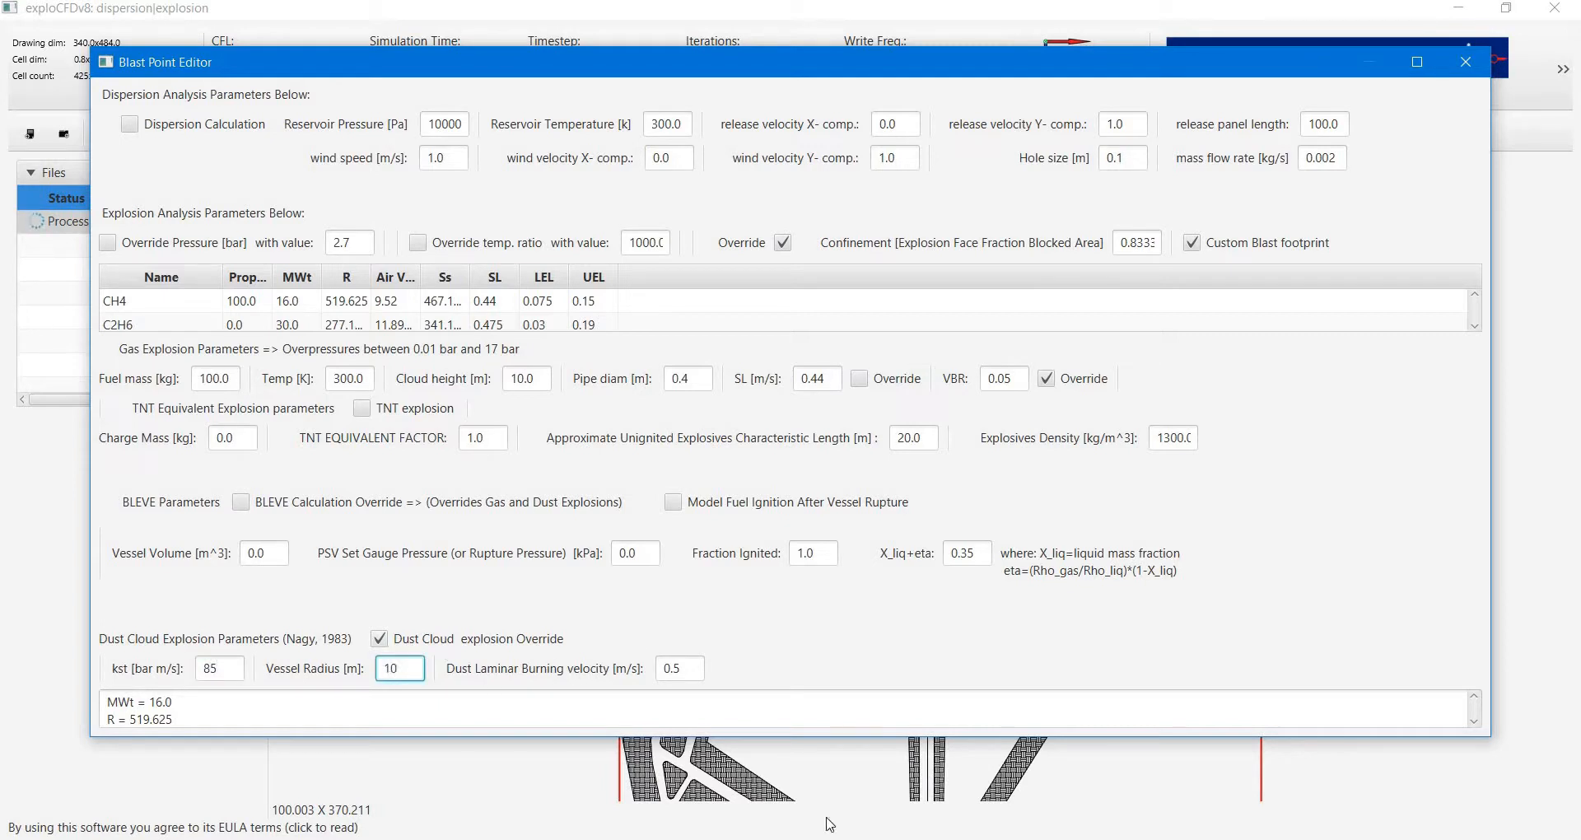
click(1463, 64)
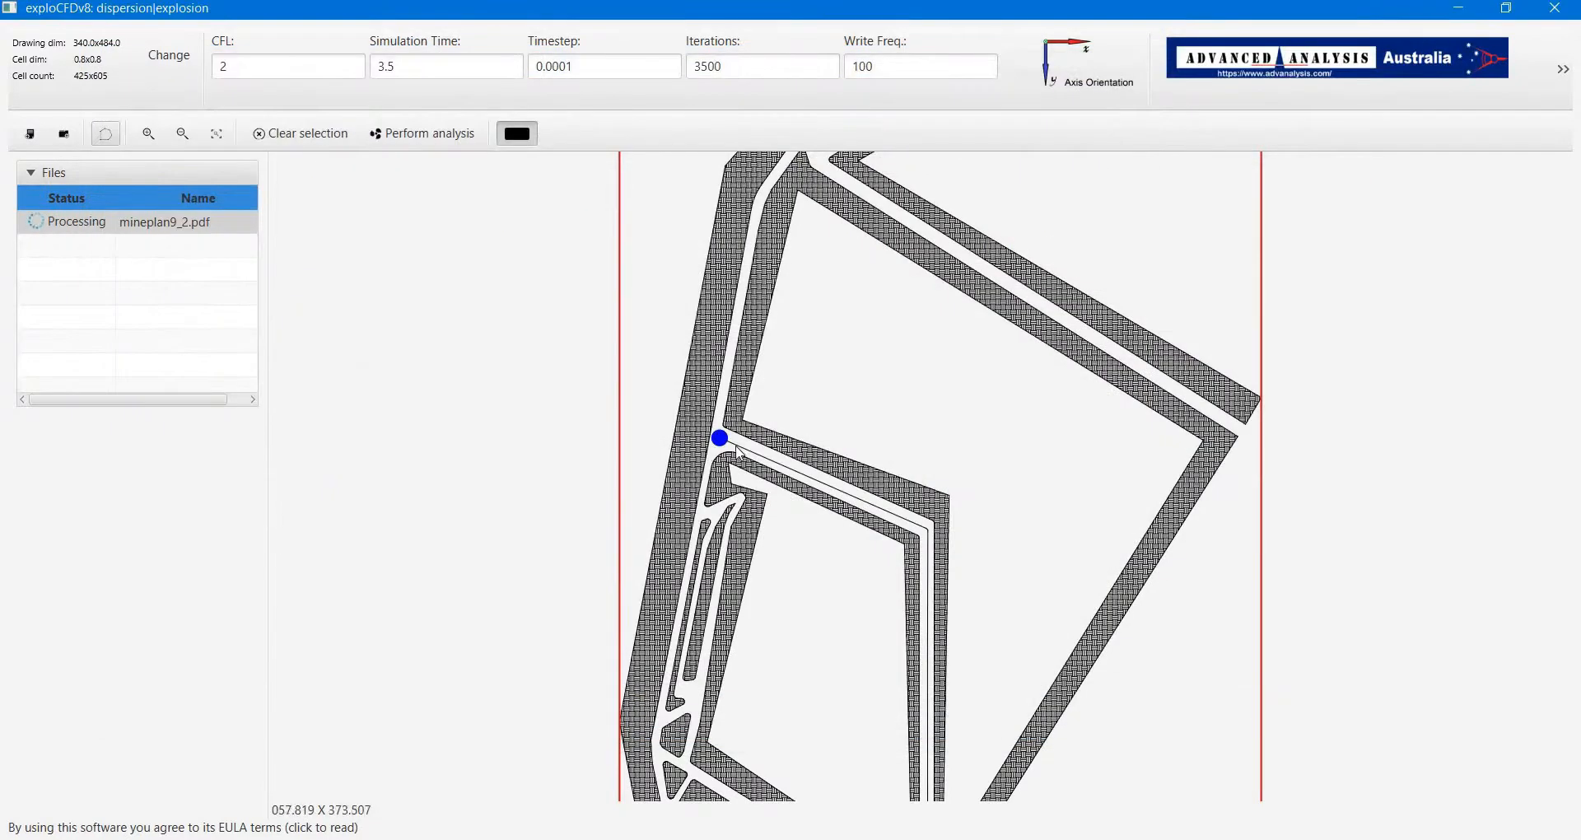
- Place the blast point in the narrow side drift below the junction
scroll(729, 451, up, 5)
right_click(838, 423)
click(899, 221)
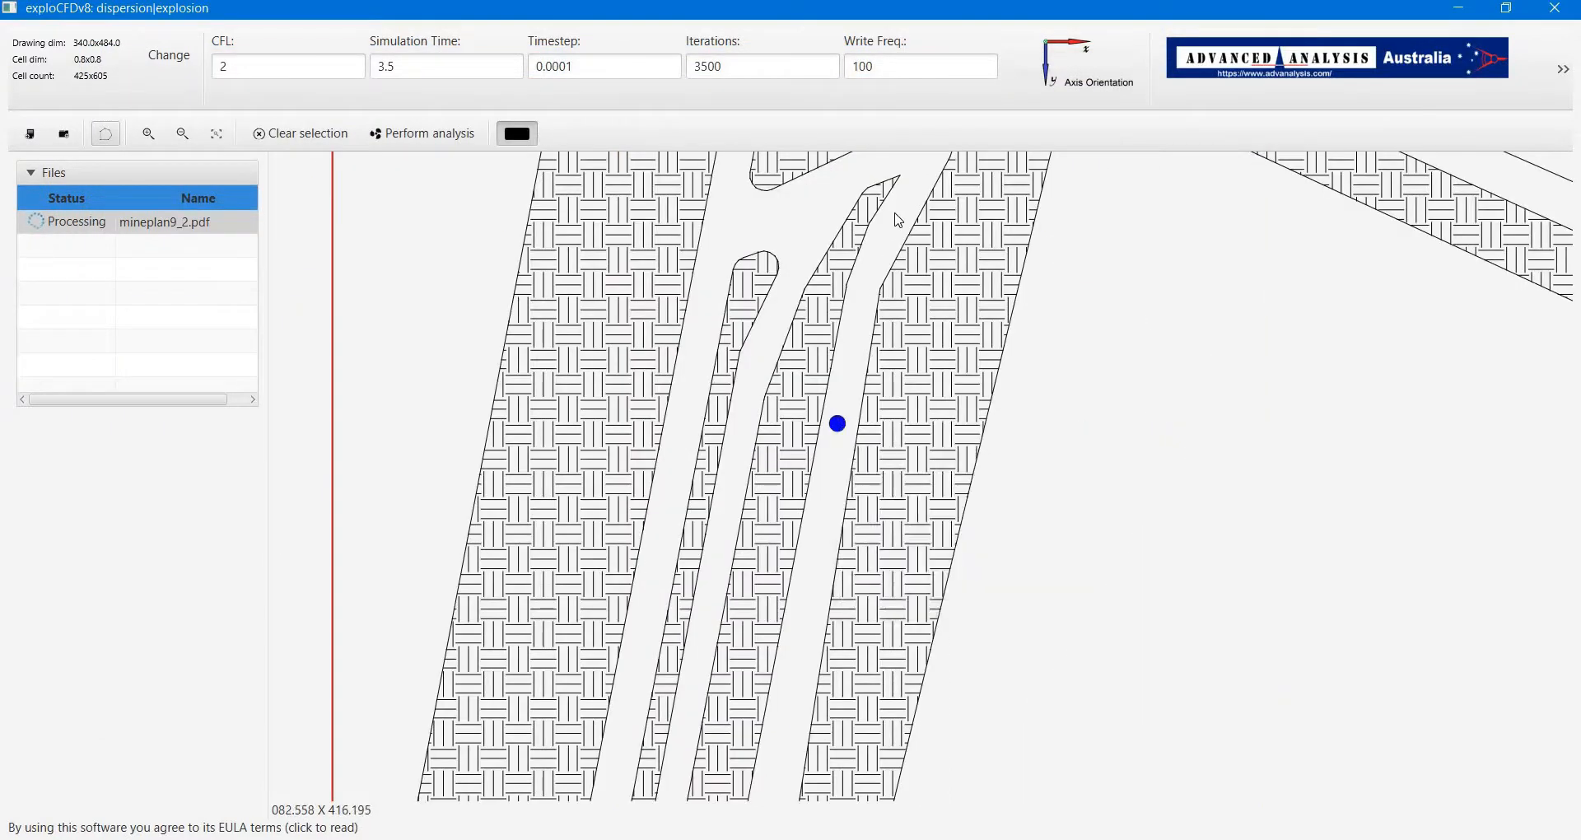
- Paint a custom blast footprint along the side drift, from its upper bend to just past the blast point
mouse_move(902, 166)
mouse_down()
mouse_move(925, 195)
mouse_move(864, 312)
mouse_move(864, 267)
mouse_up()
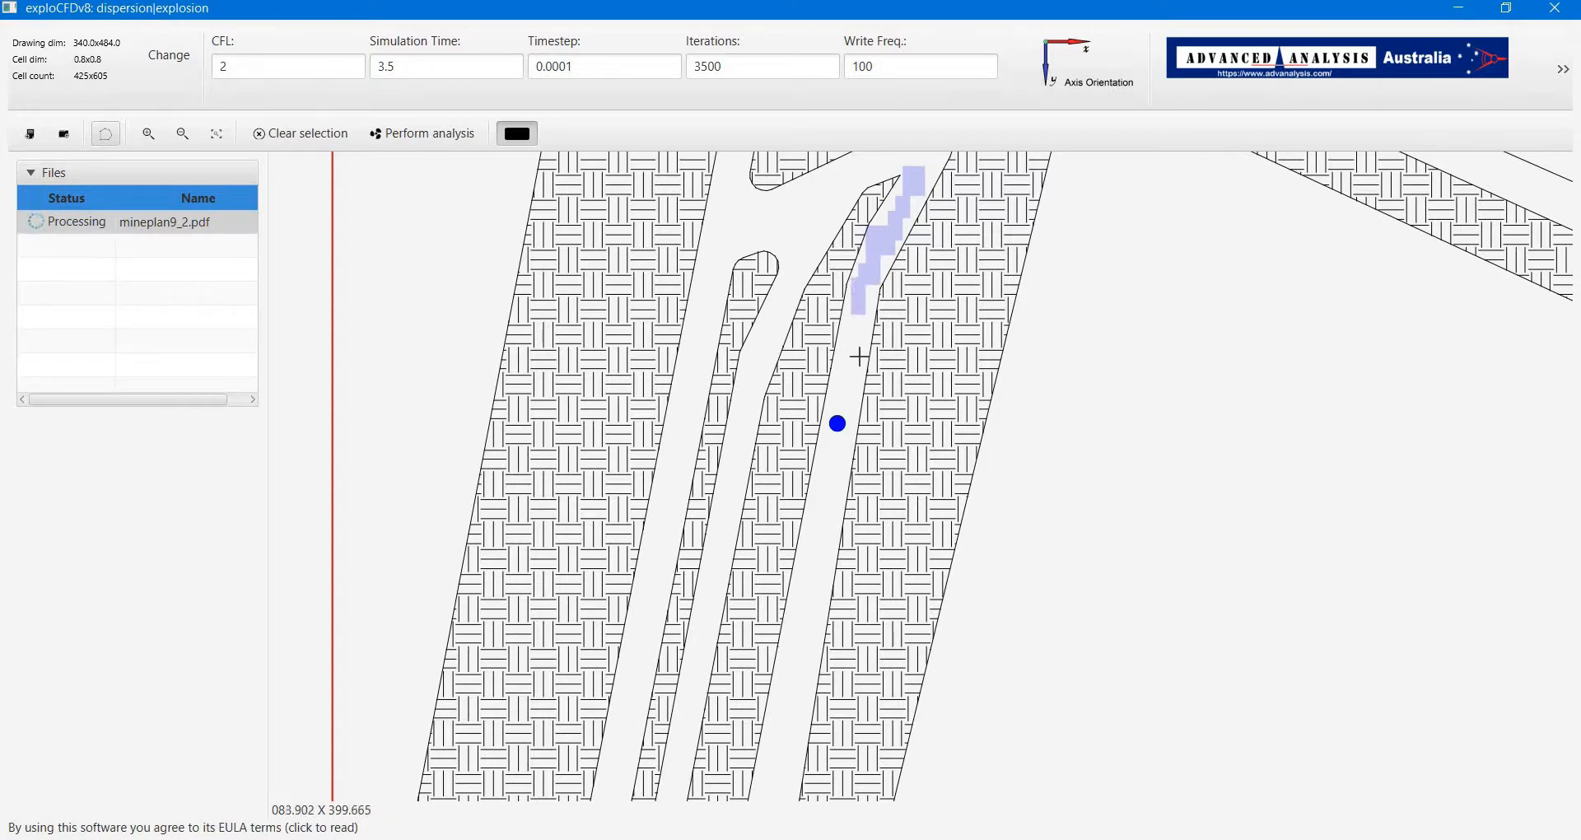
drag(860, 356, 870, 286)
drag(854, 394, 846, 455)
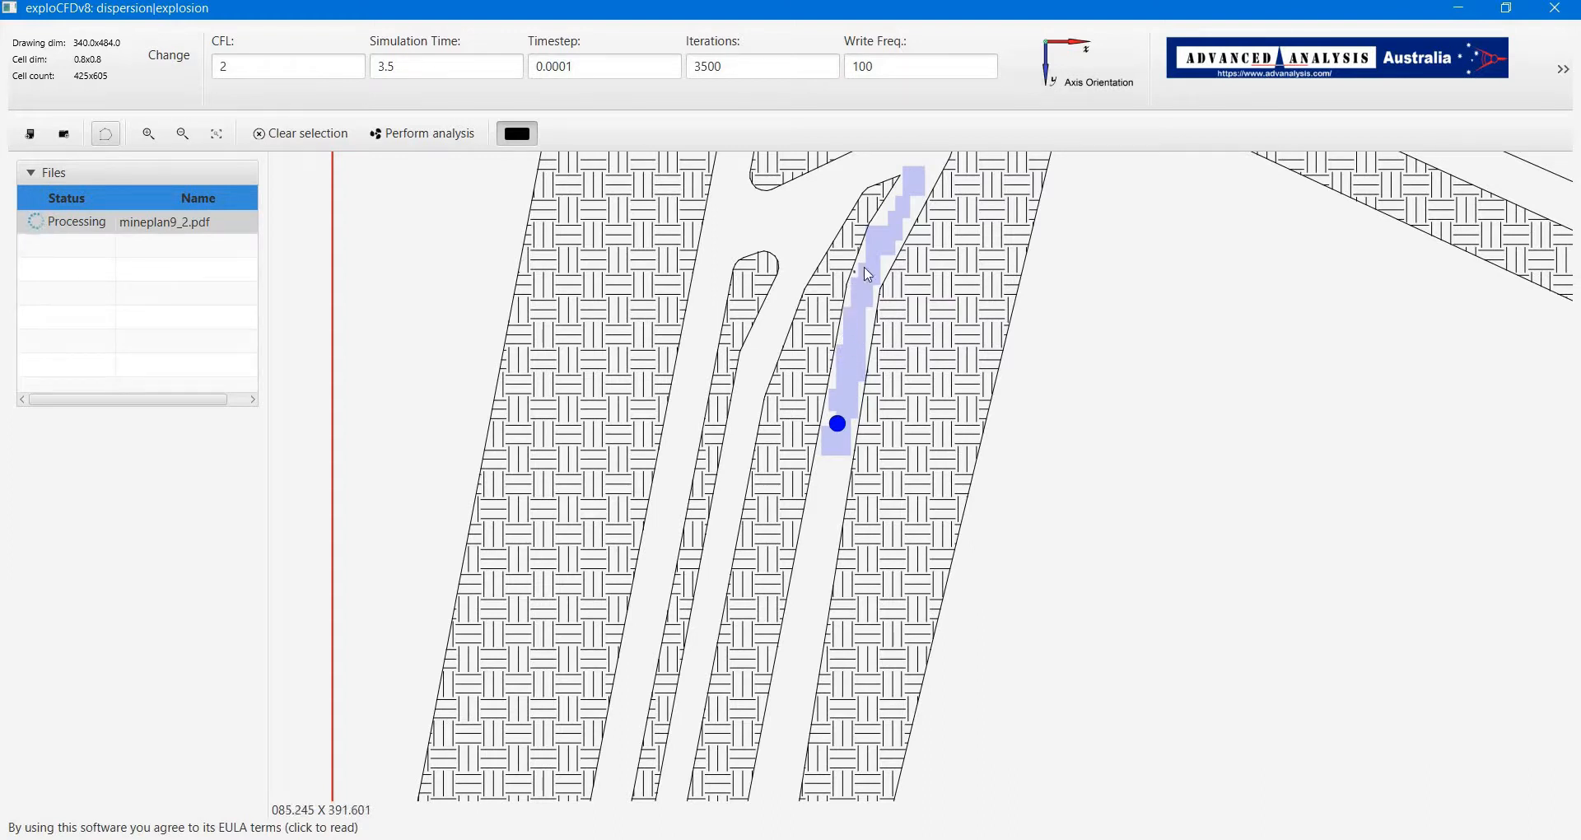
drag(871, 274, 903, 200)
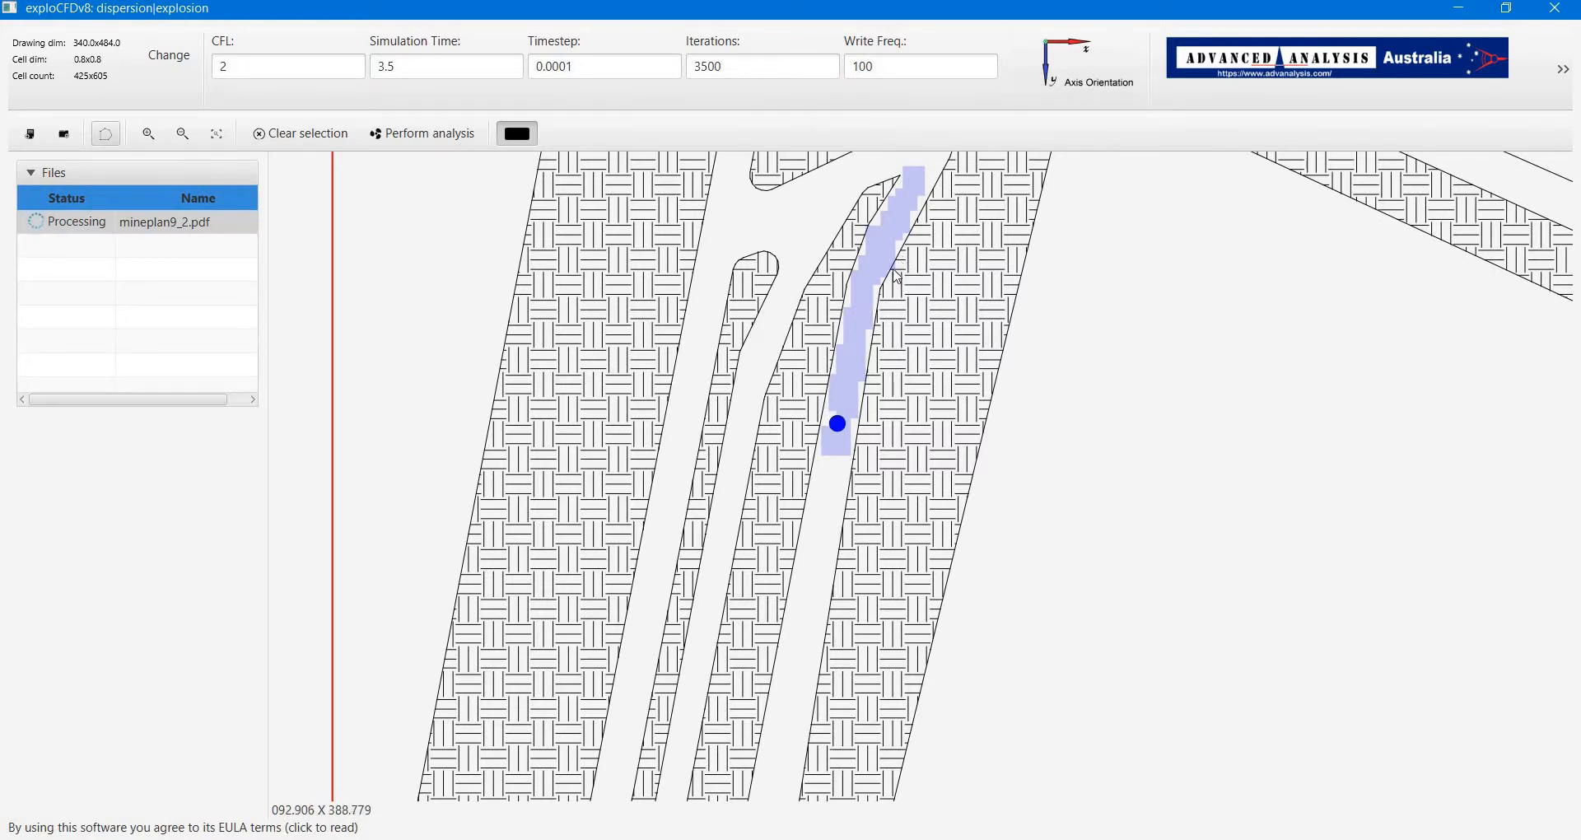
- Cancel the processing of the mineplan9_2.pdf file
scroll(897, 273, down, 8)
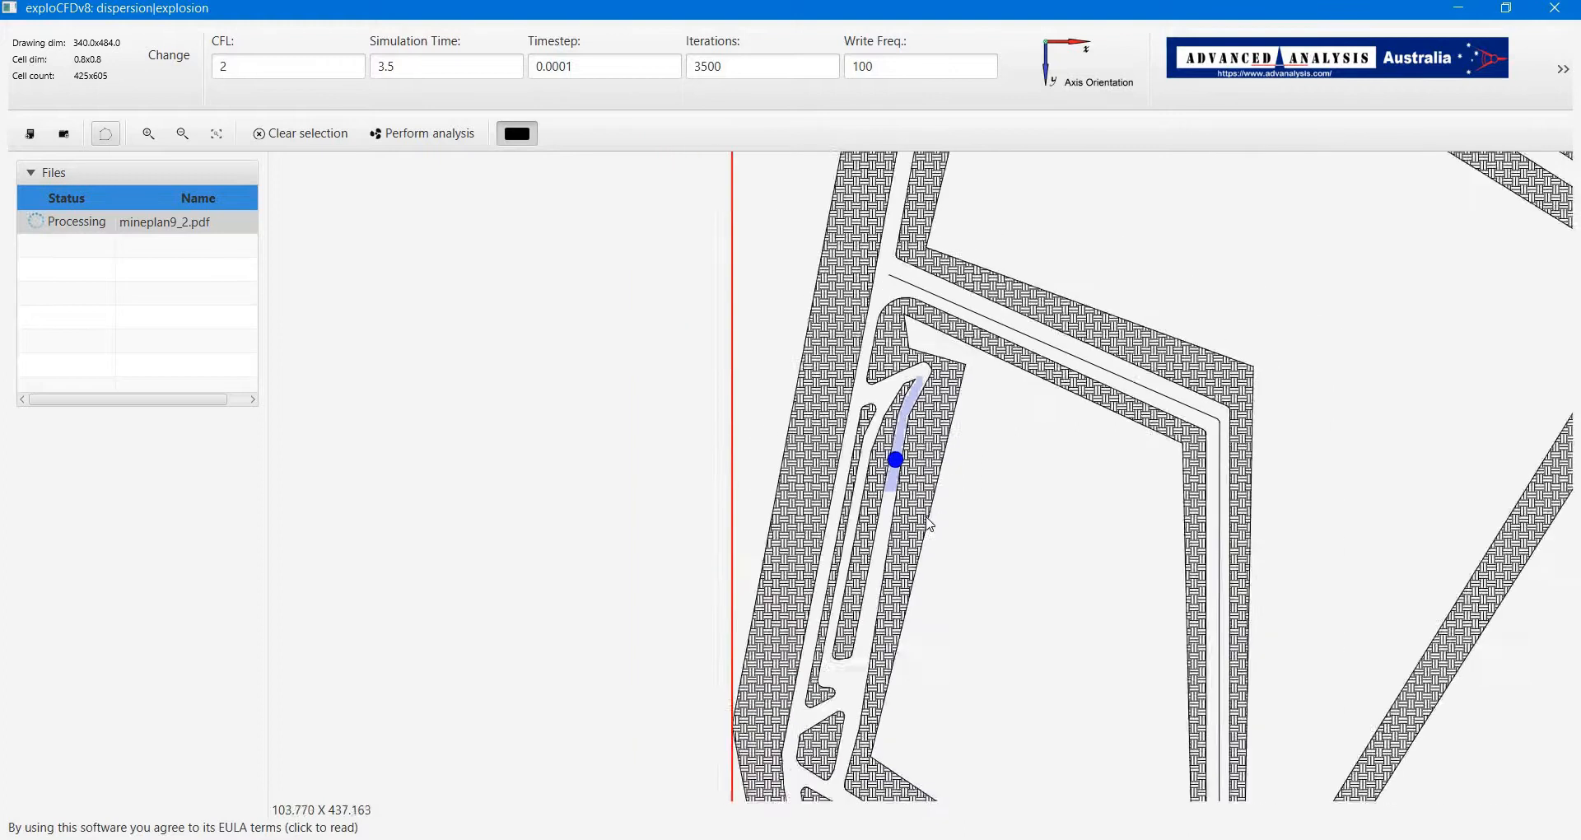
scroll(1157, 655, down, 1)
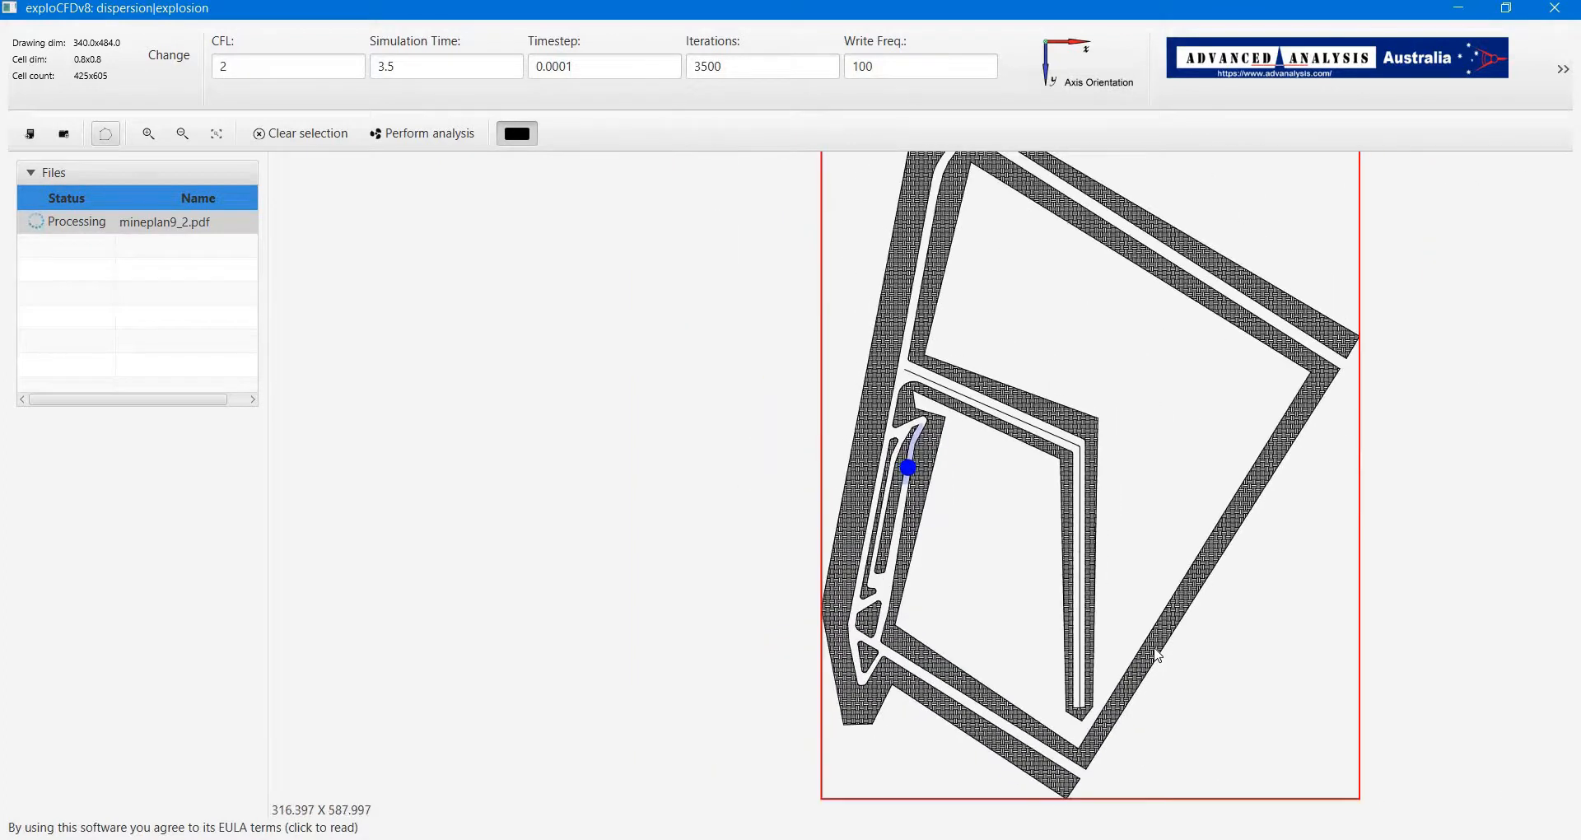
right_click(100, 228)
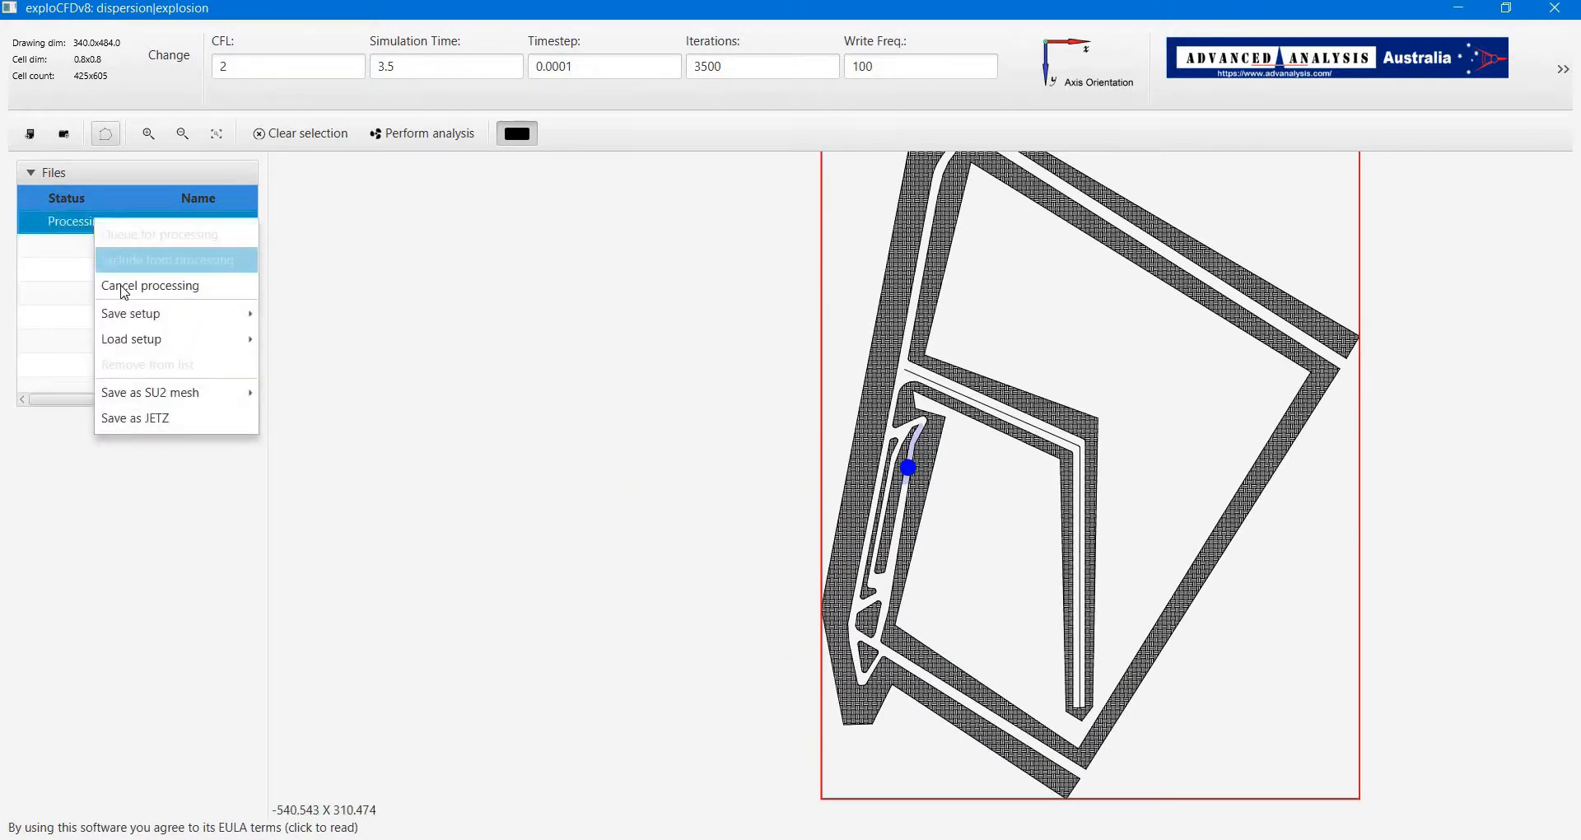
click(150, 285)
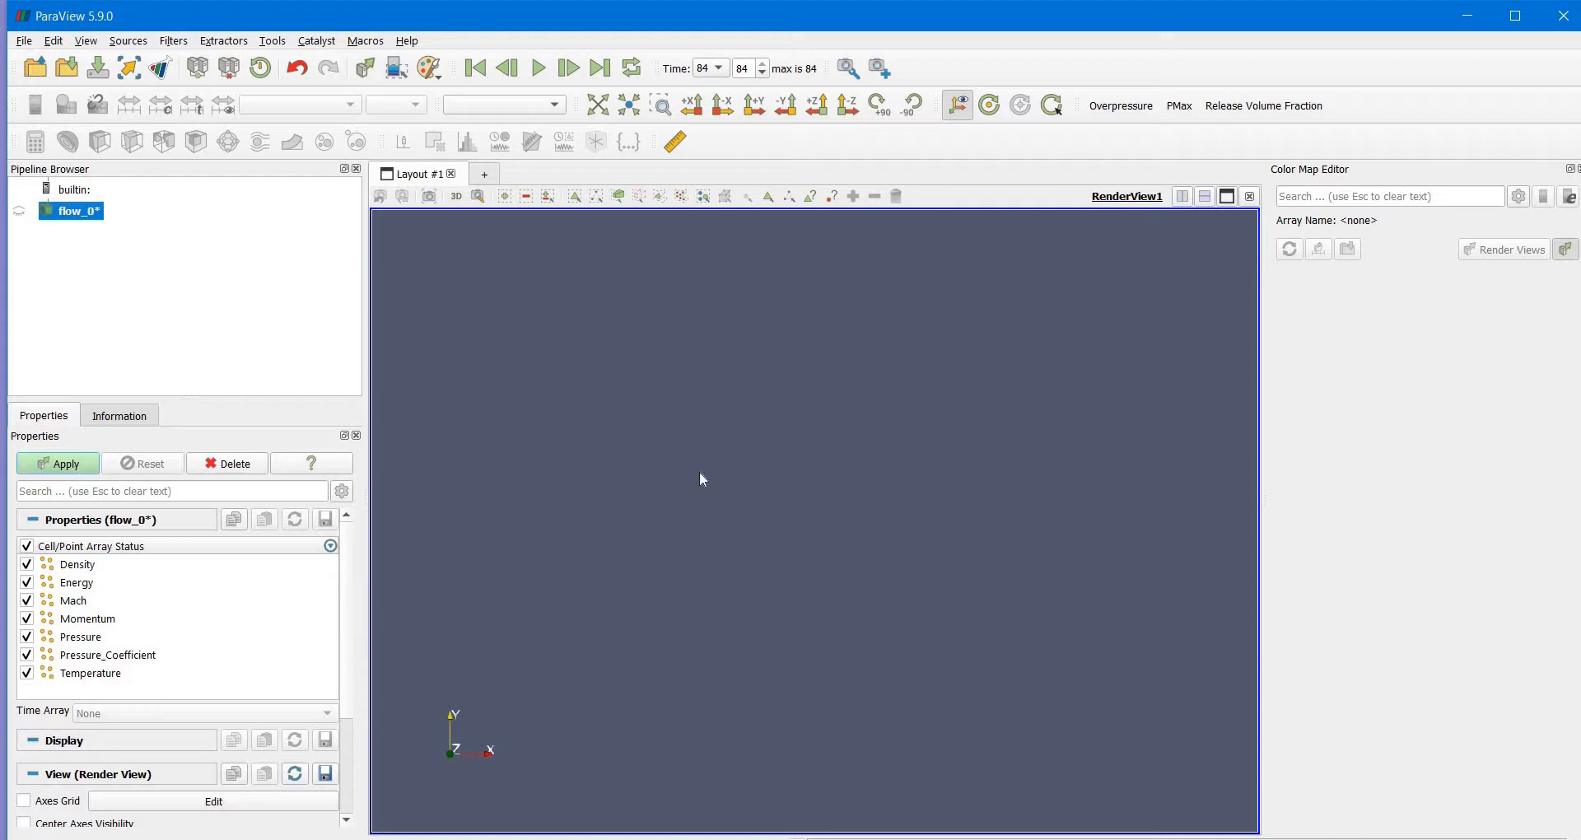
- In ParaView, load the flow_0 result and show its Overpressure at the first time step, viewed along +Z and rotated 90 degrees clockwise
click(59, 463)
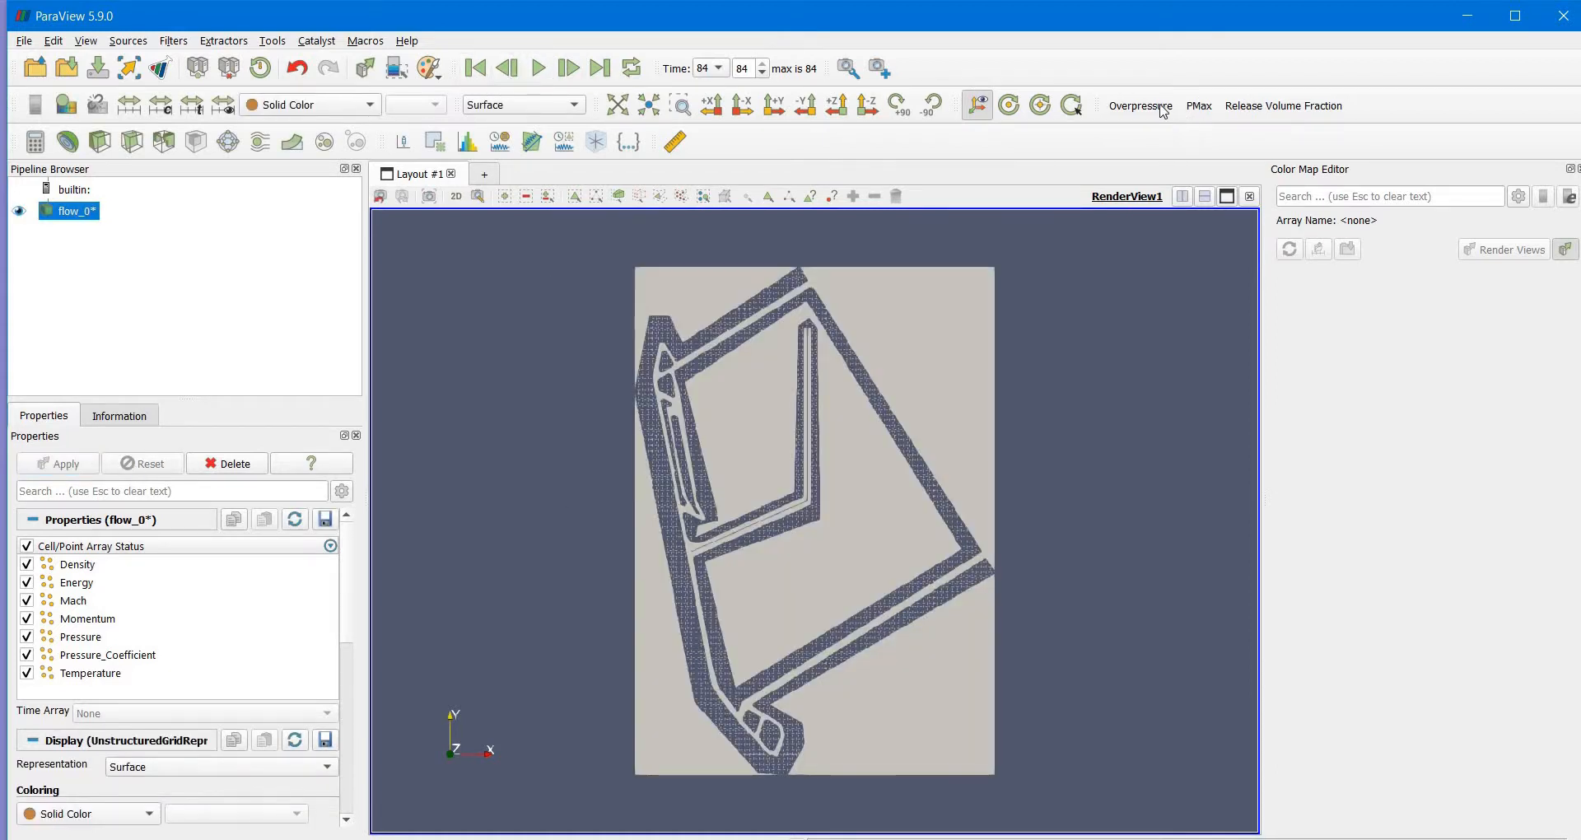
click(1161, 111)
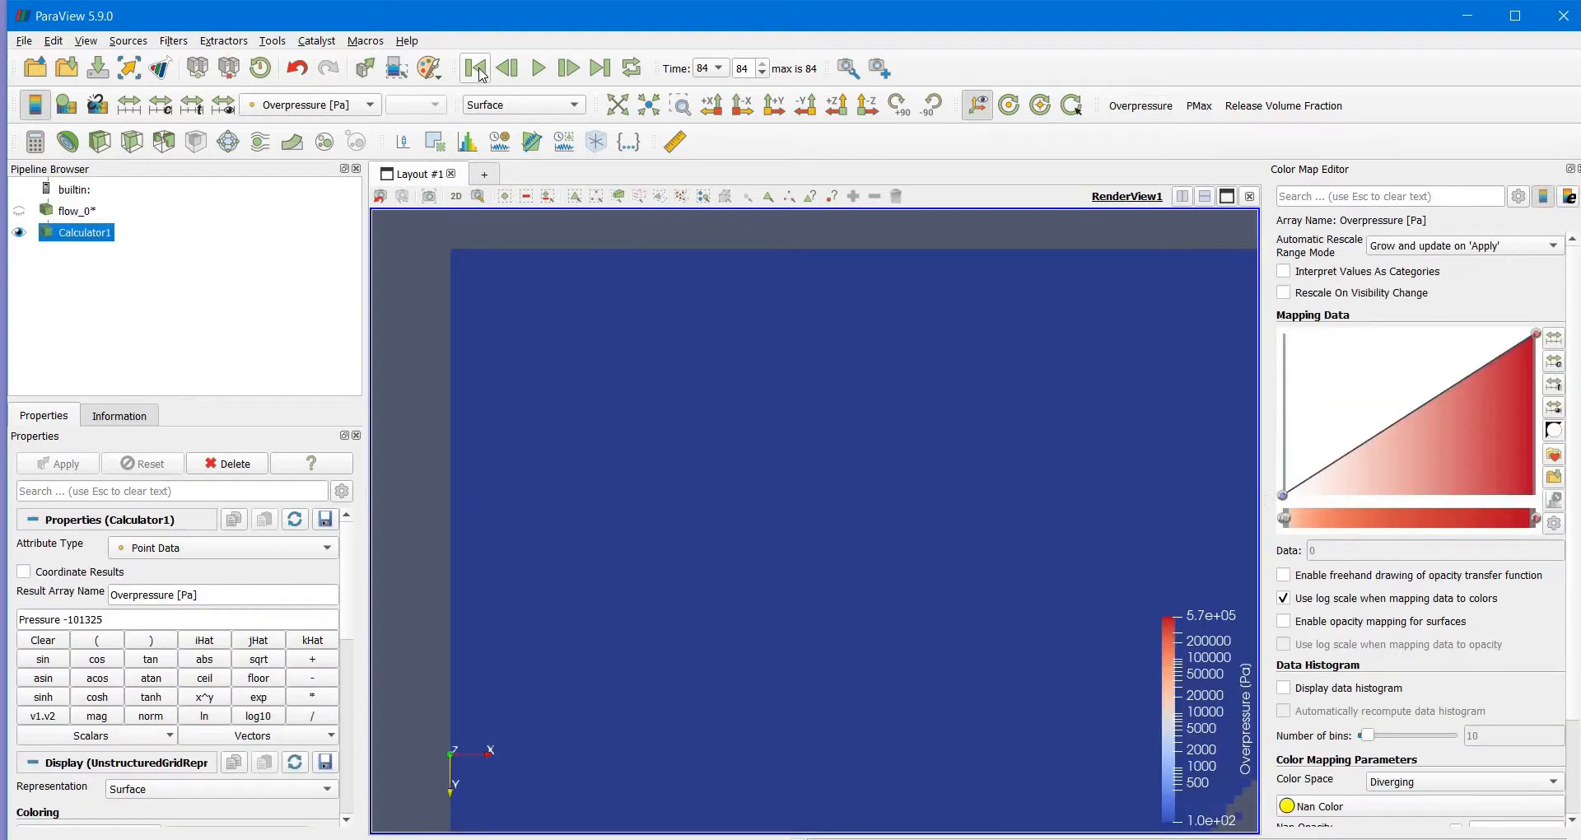
click(478, 69)
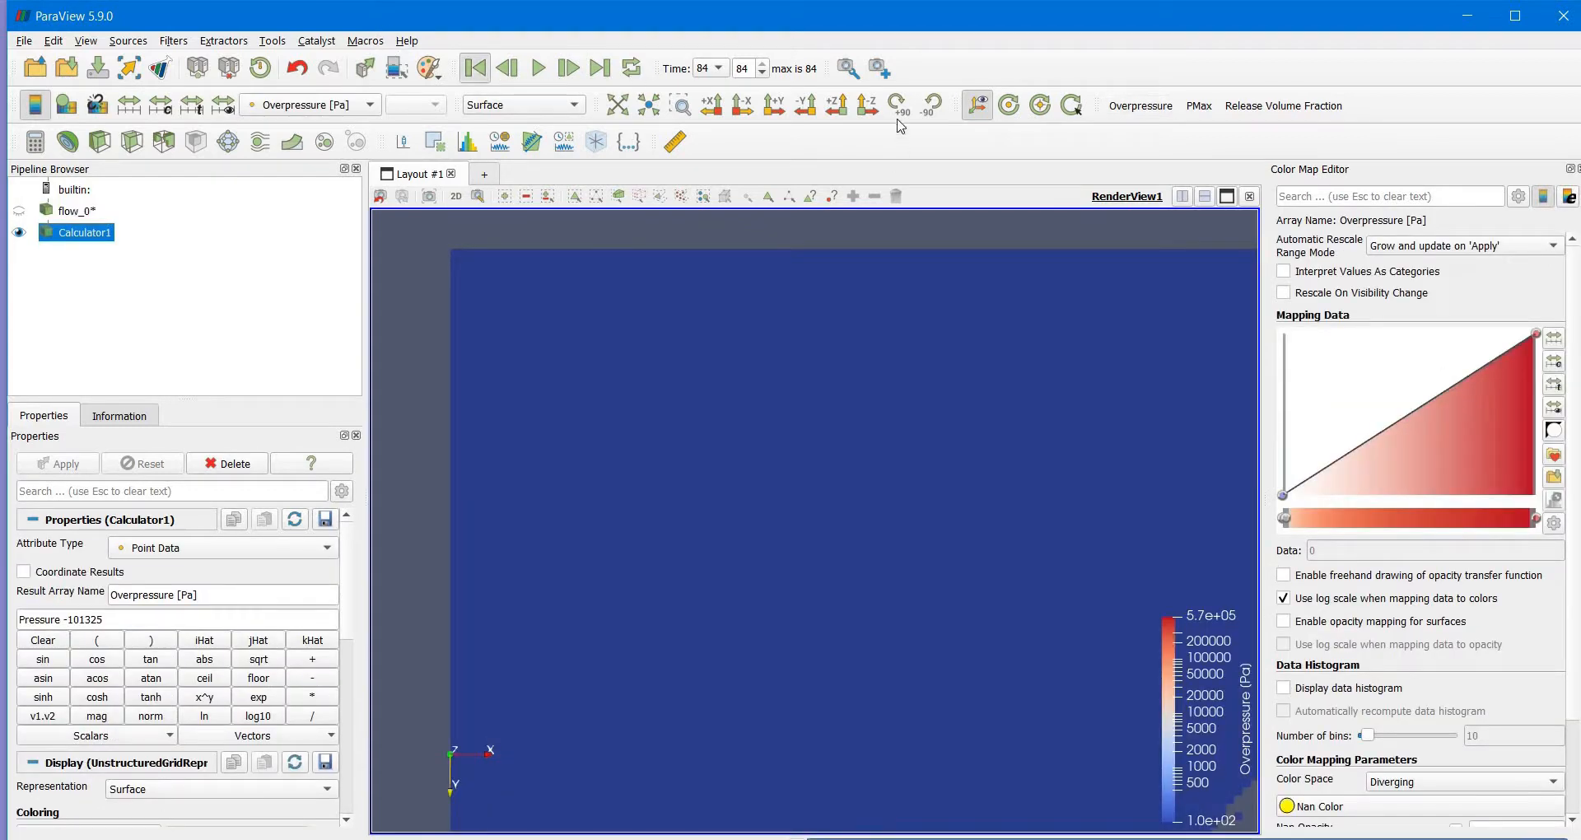
click(838, 105)
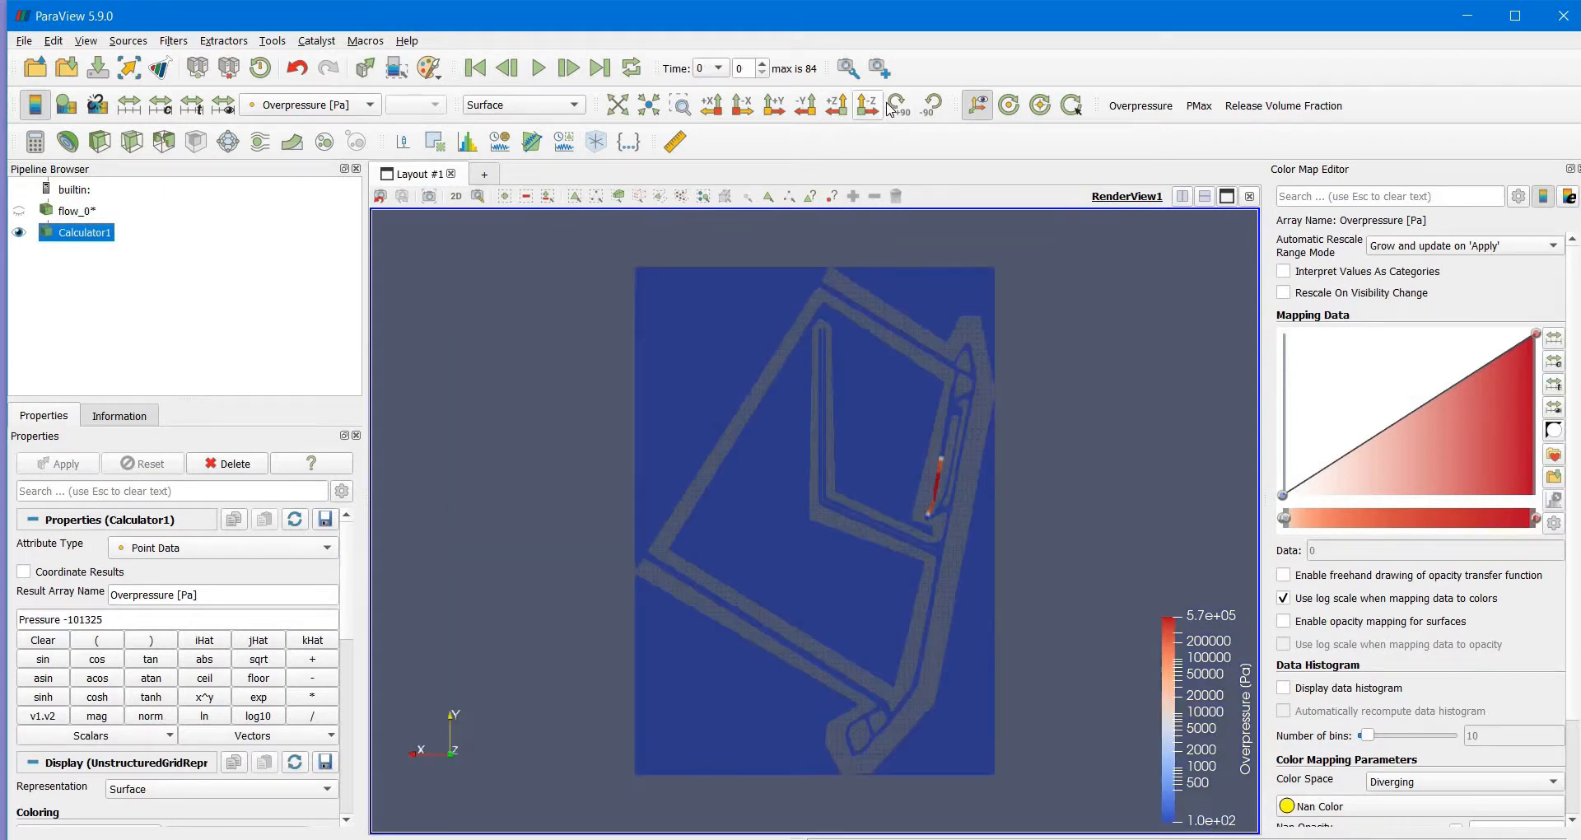
click(898, 104)
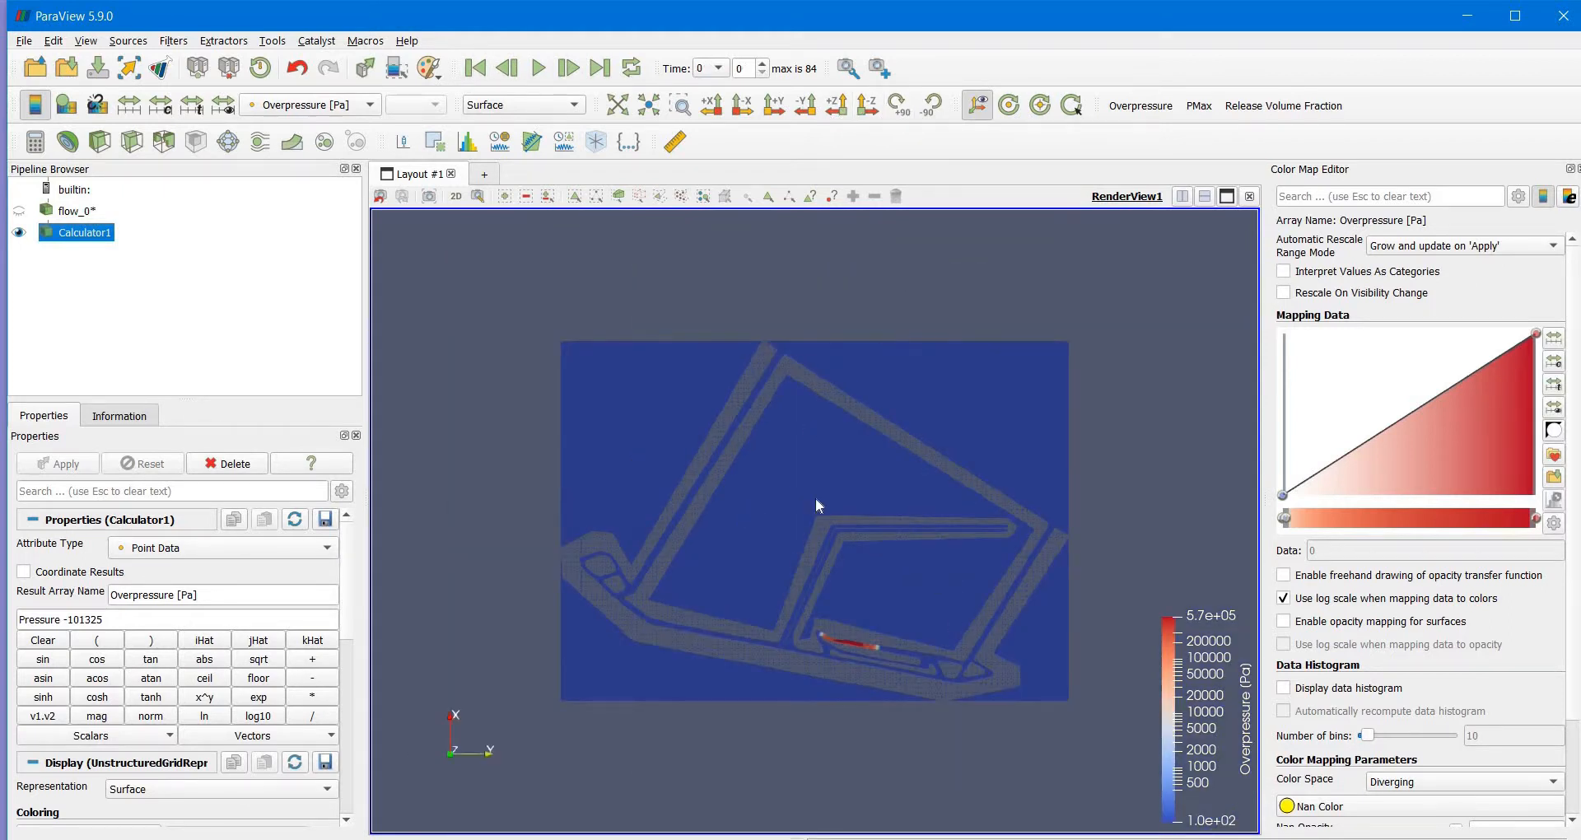
- Apply the Rainbow Desaturated preset to the Overpressure colouring of the new result
scroll(257, 604, down, 6)
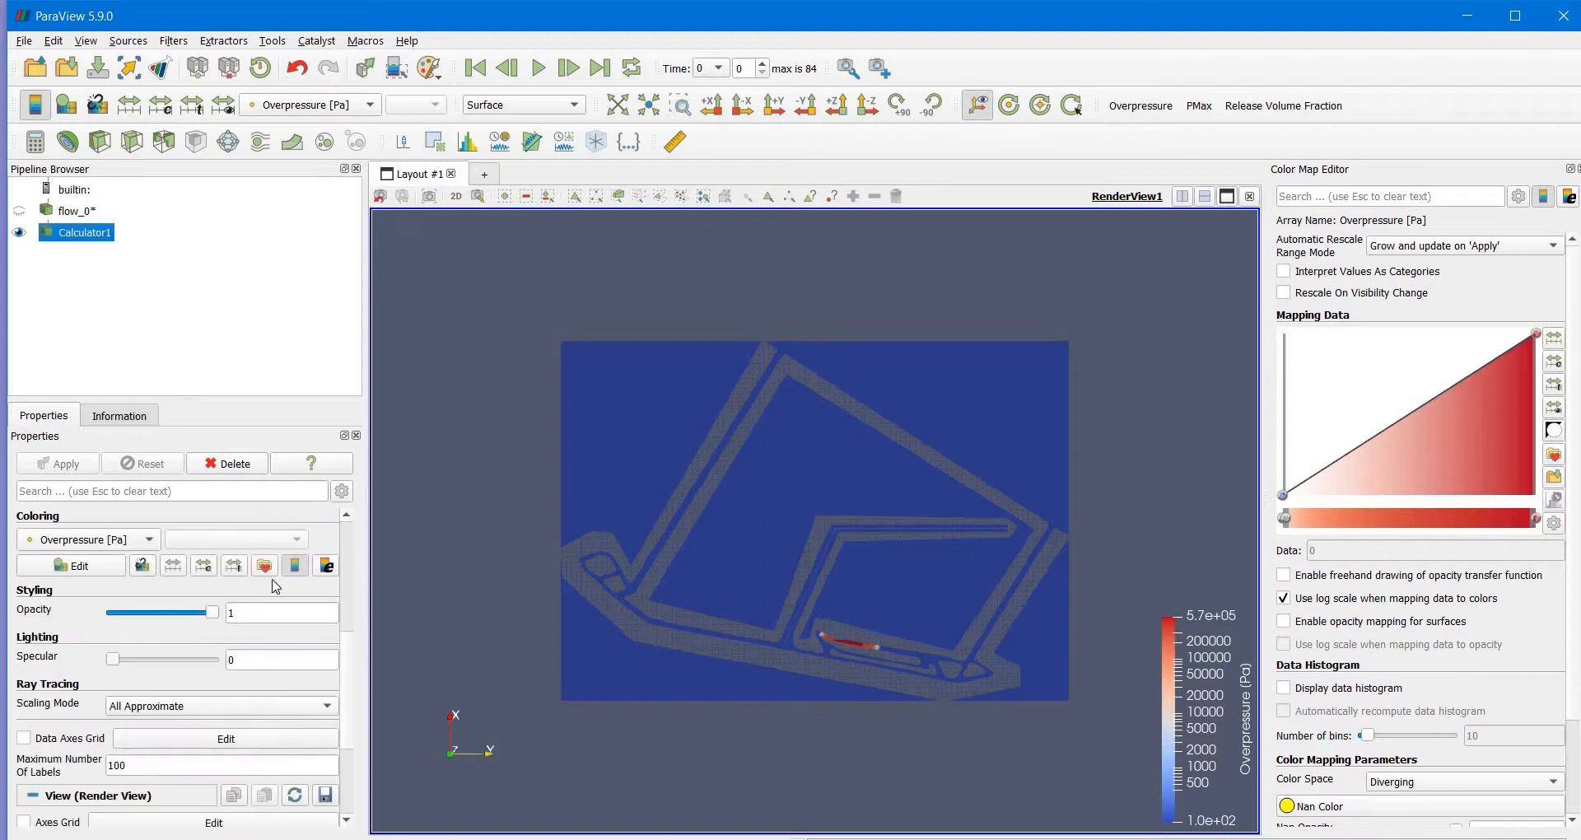
scroll(272, 581, up, 2)
click(263, 564)
double_click(713, 577)
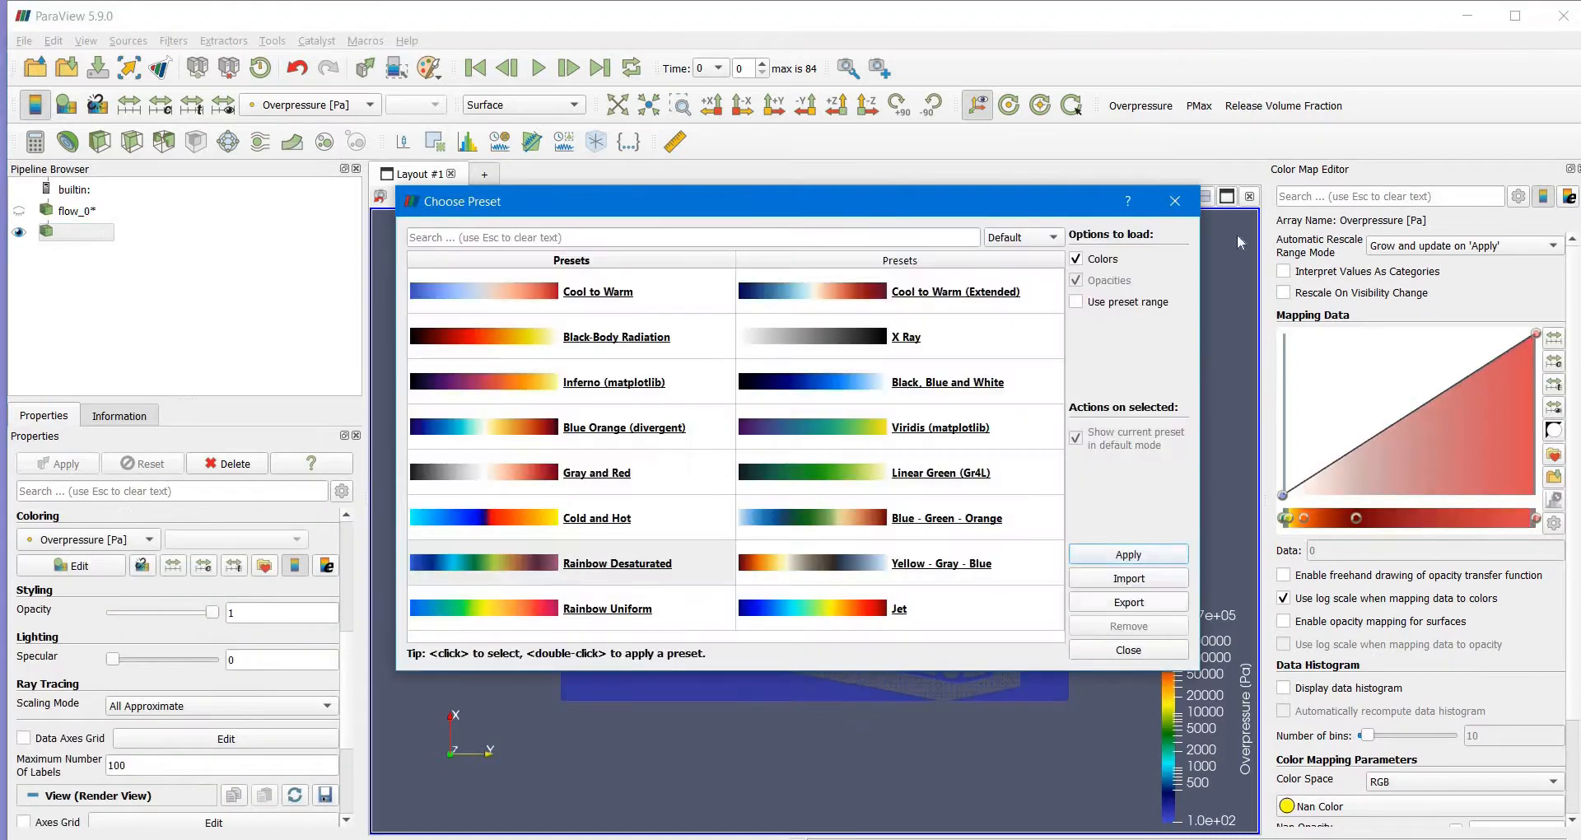
click(1176, 202)
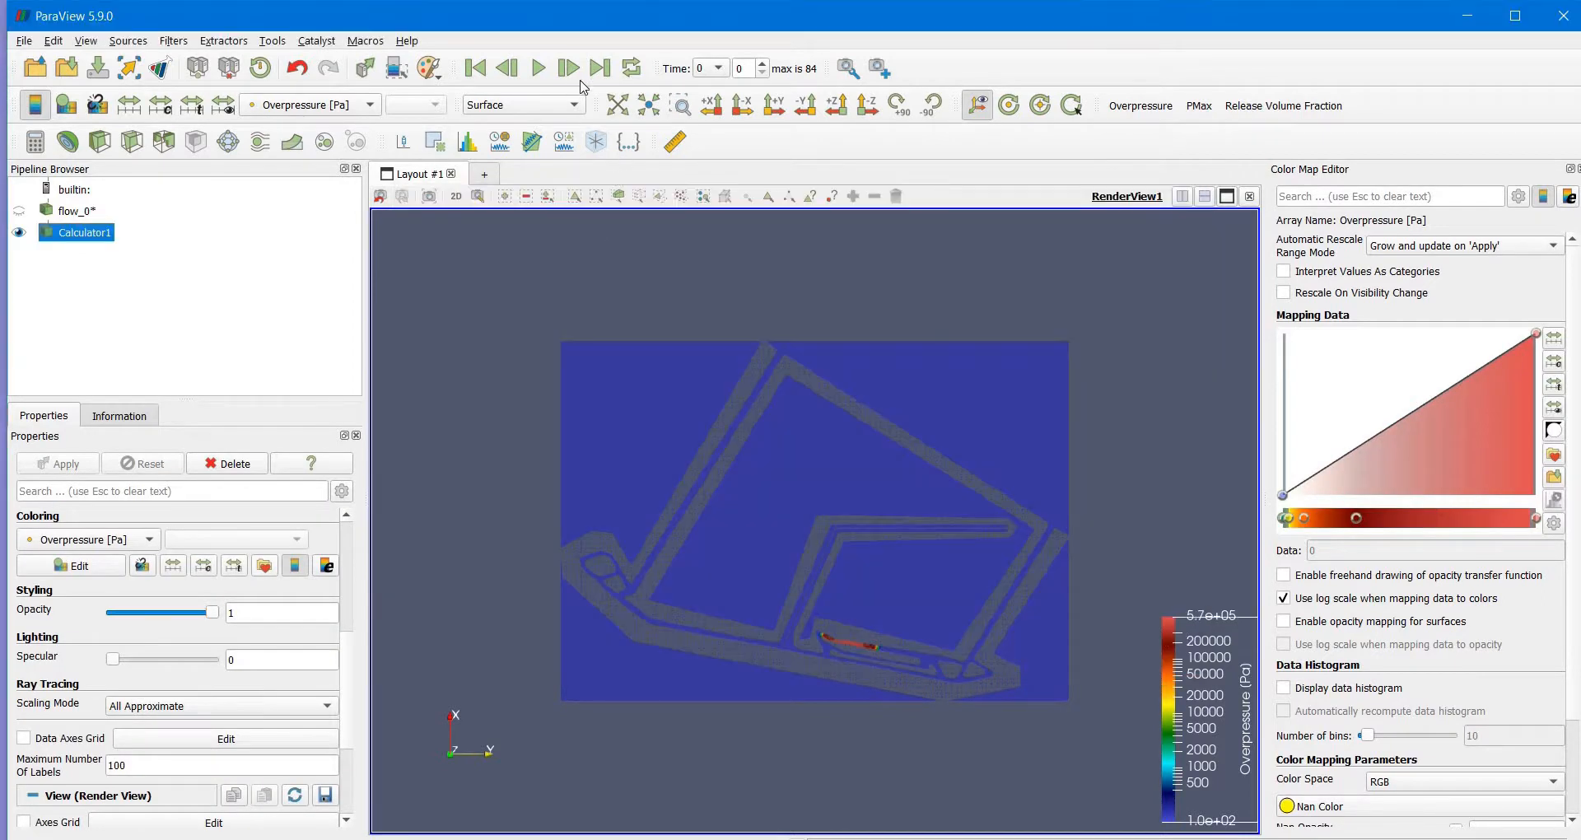
- Rescale the Overpressure colour map to a custom range with a minimum of 100 and disable automatic rescaling
click(192, 105)
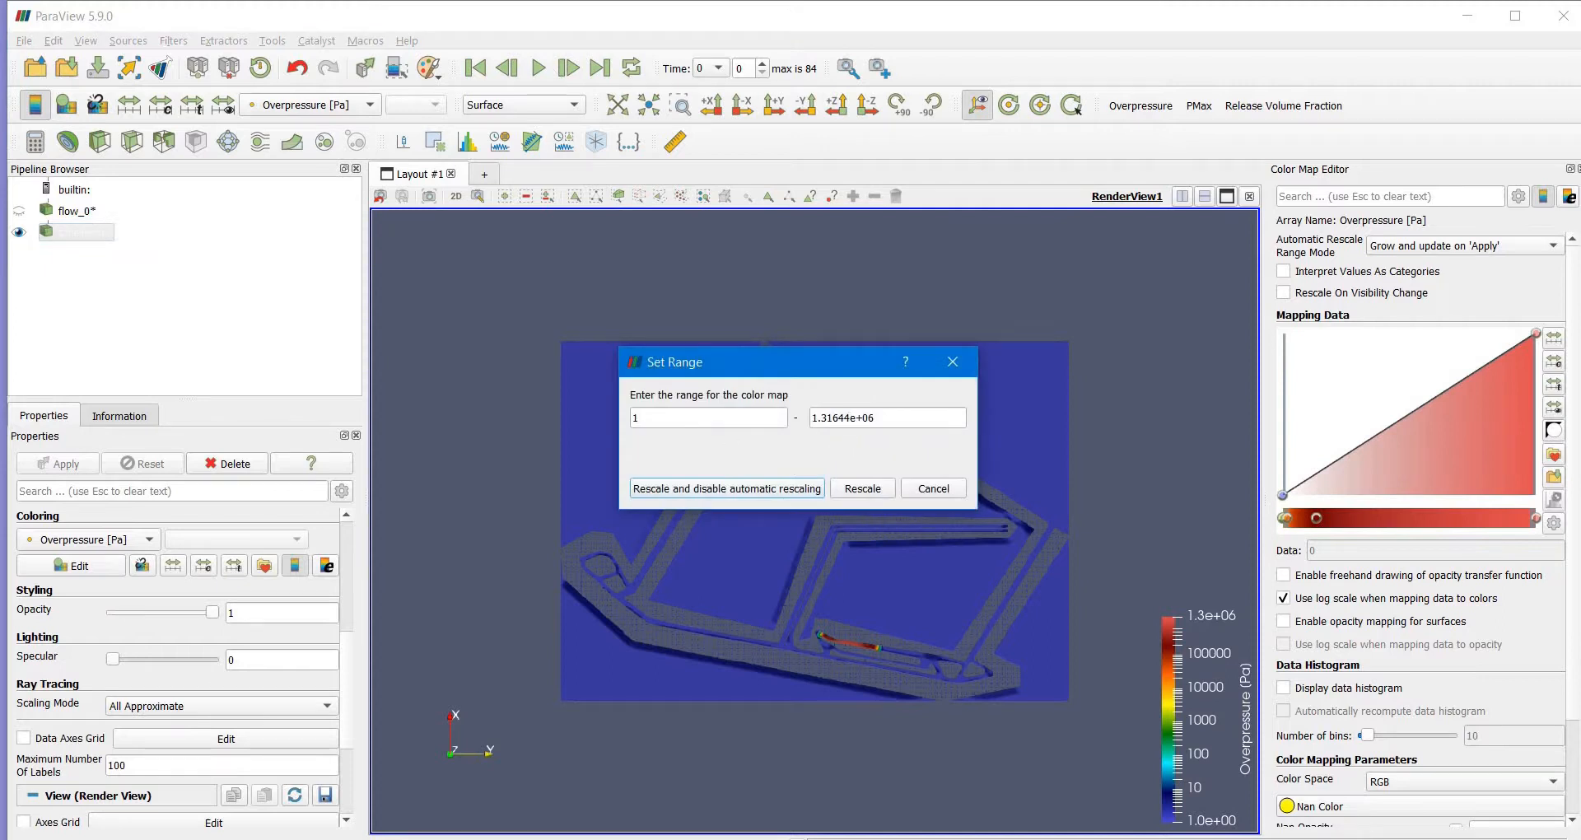
click(653, 425)
text(00.)
key(Return)
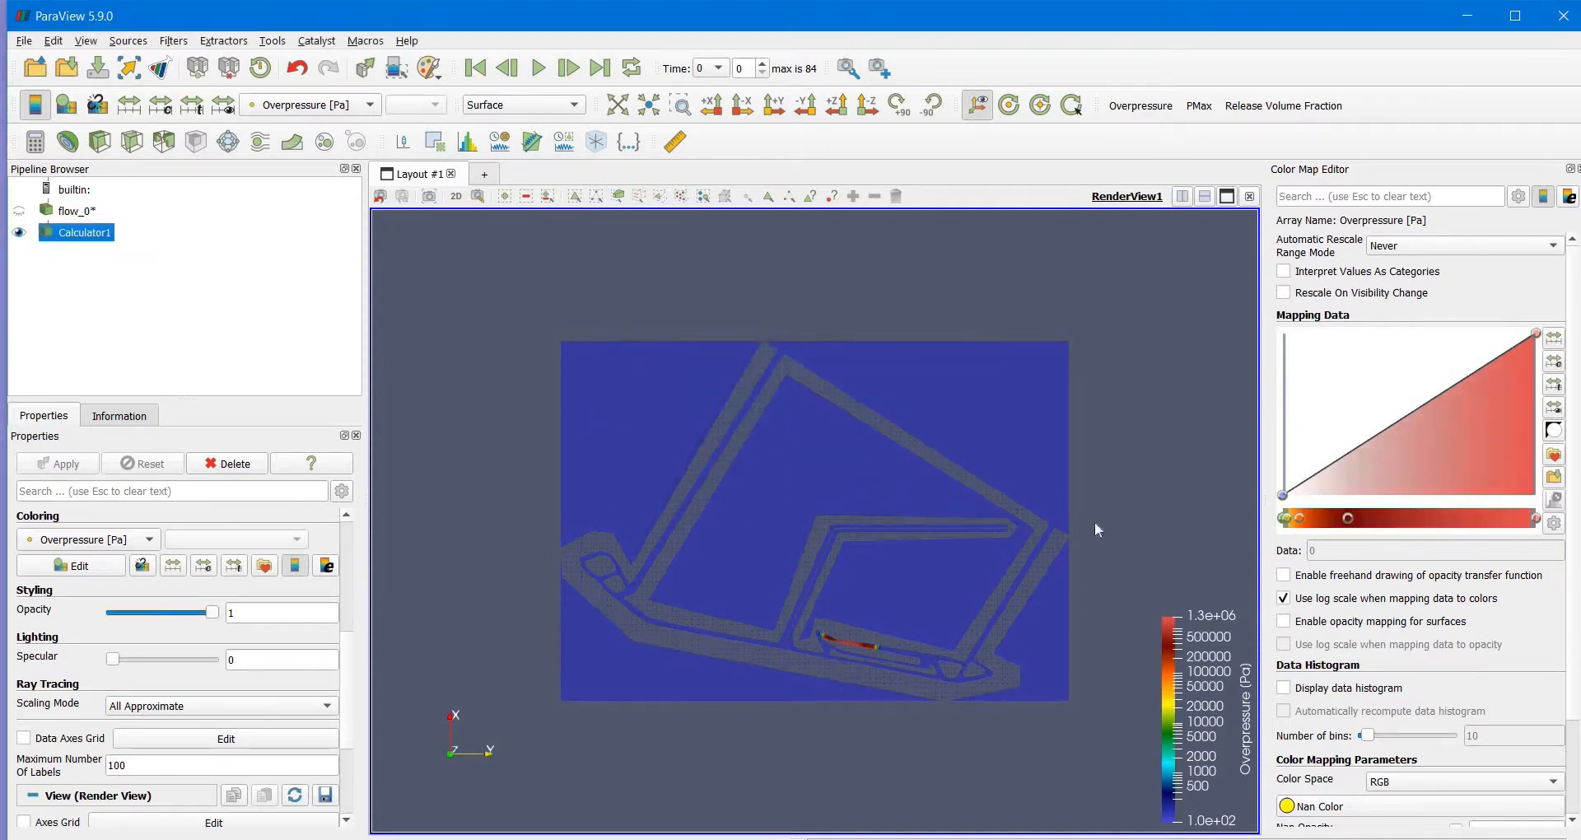
- Play the dust explosion's Overpressure animation from the first time step with the mine plan filling the view
scroll(1037, 568, up, 3)
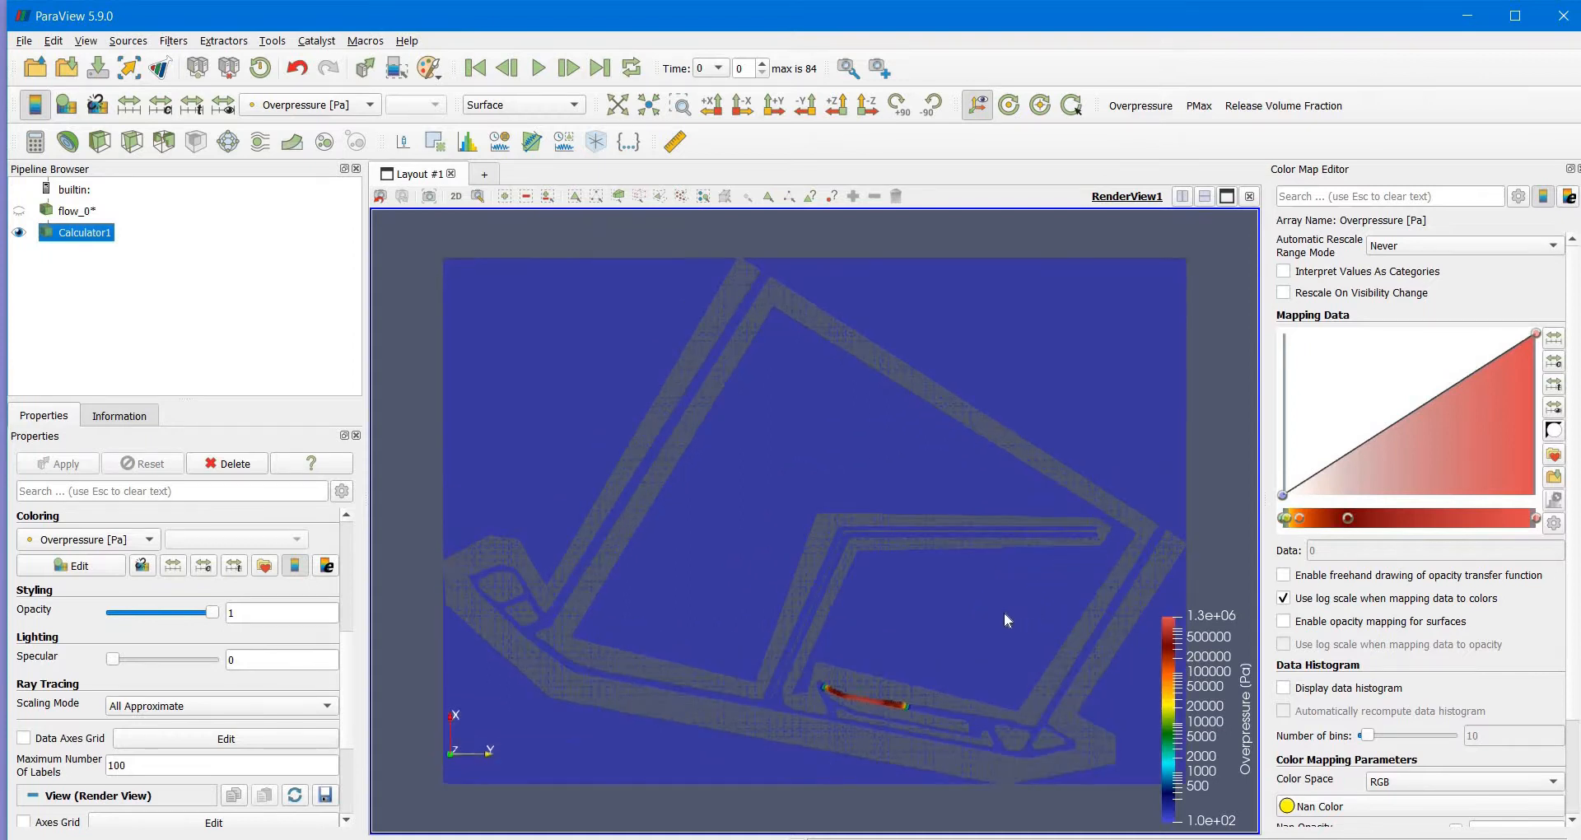
scroll(1004, 610, up, 2)
middle_drag(996, 605, 982, 561)
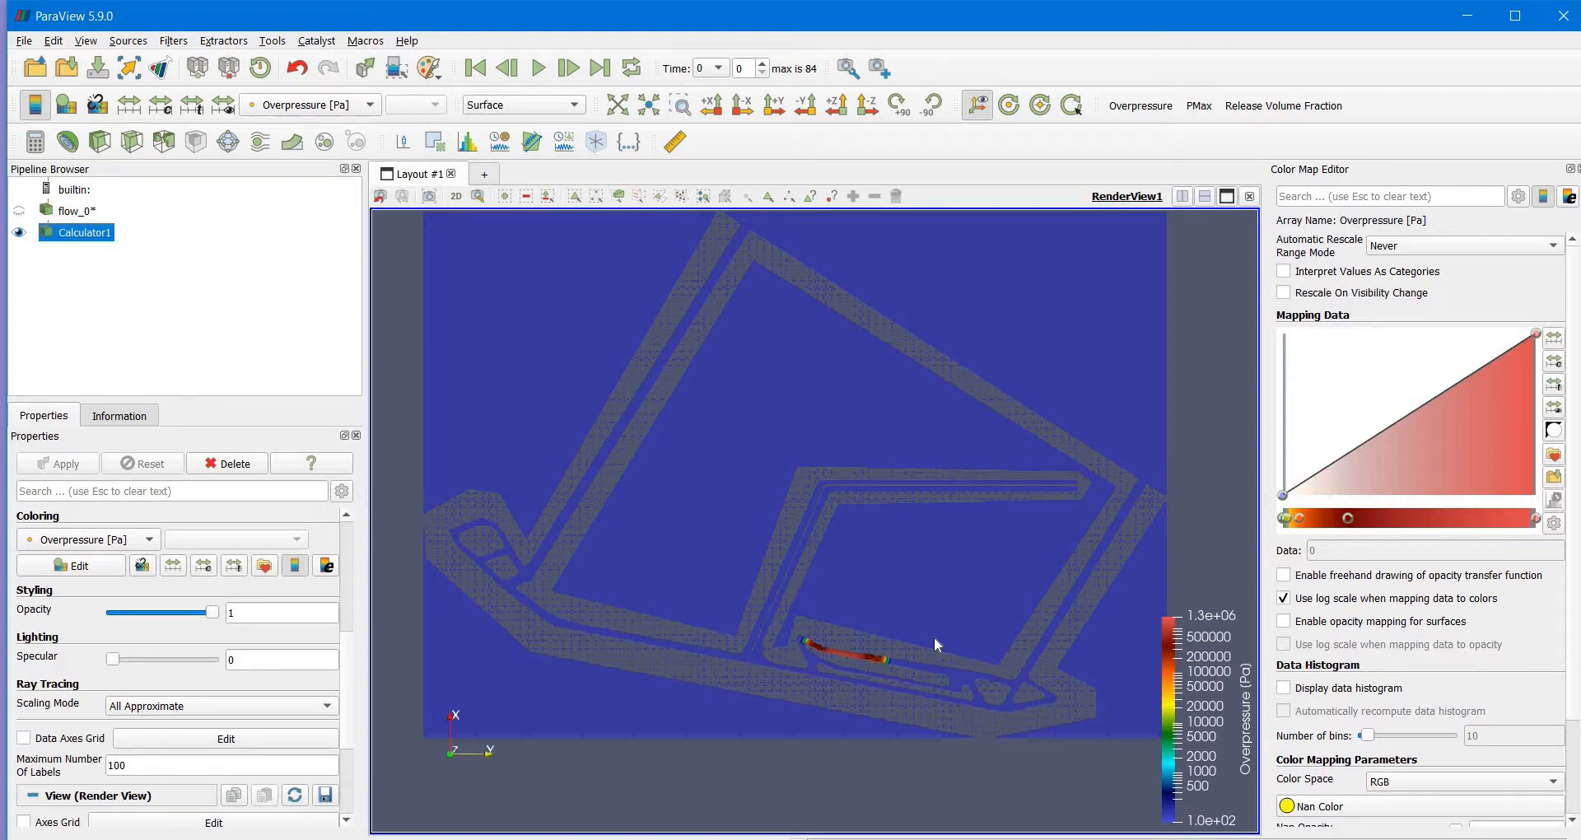
click(538, 74)
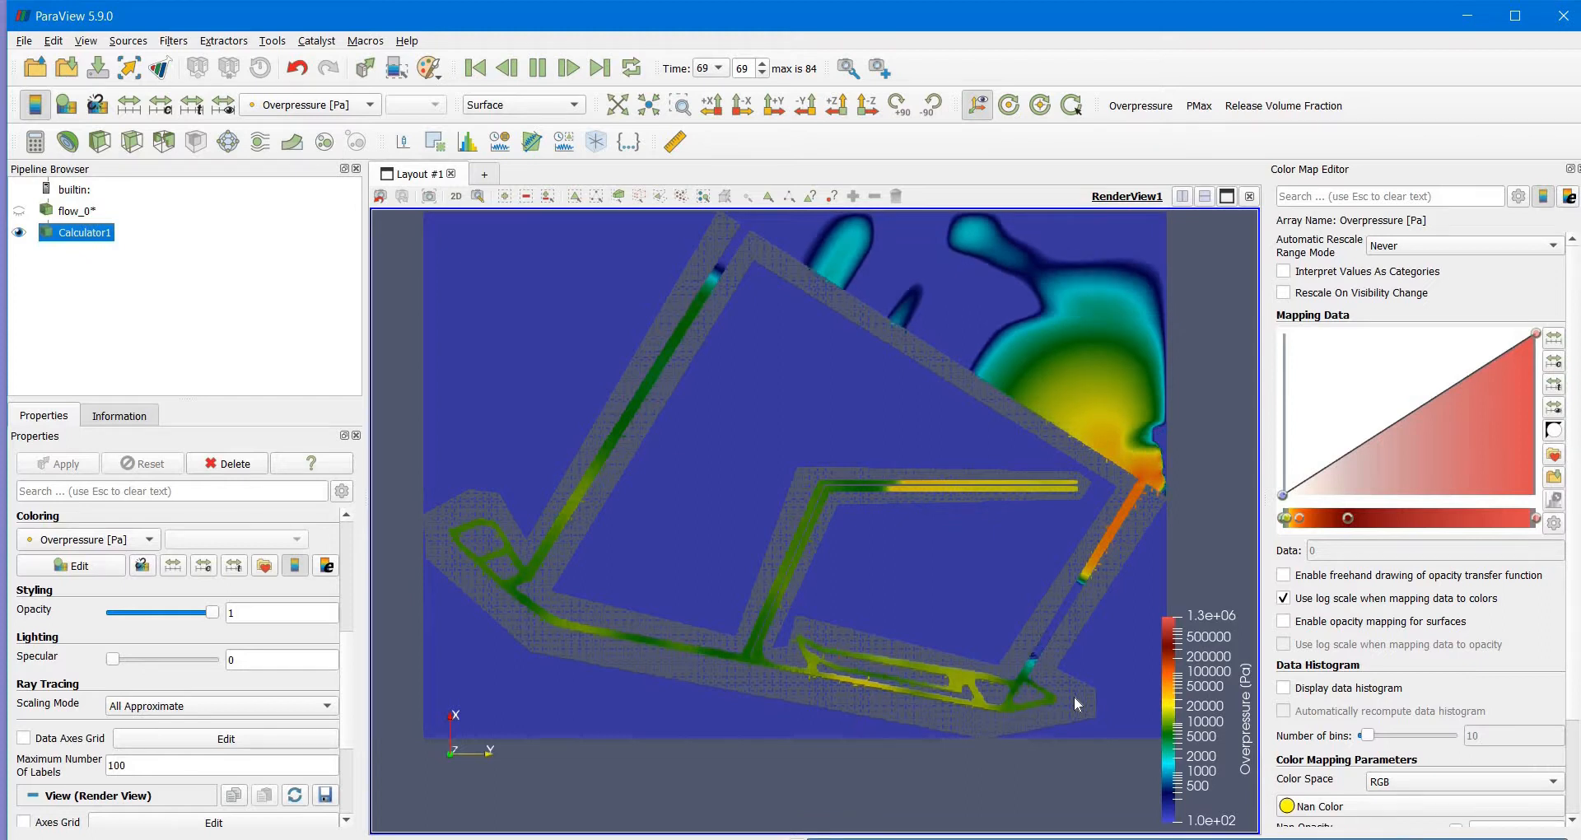
- Add a Plot Over Line filter to Calculator1 and place its probe line, about 36.5 long, along the outer drift of the small loop
right_click(76, 240)
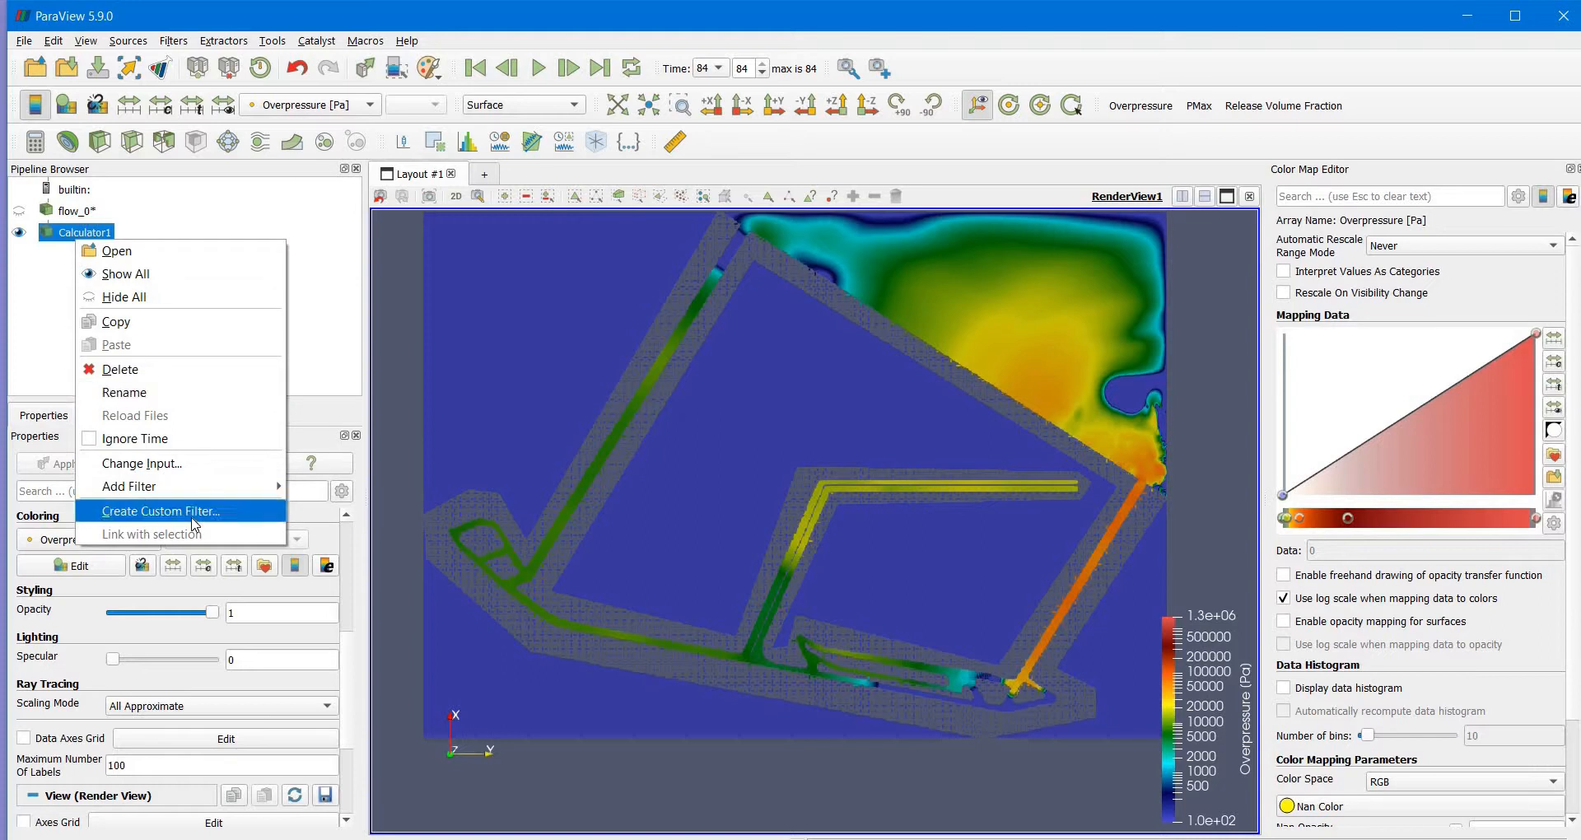
mouse_move(125, 488)
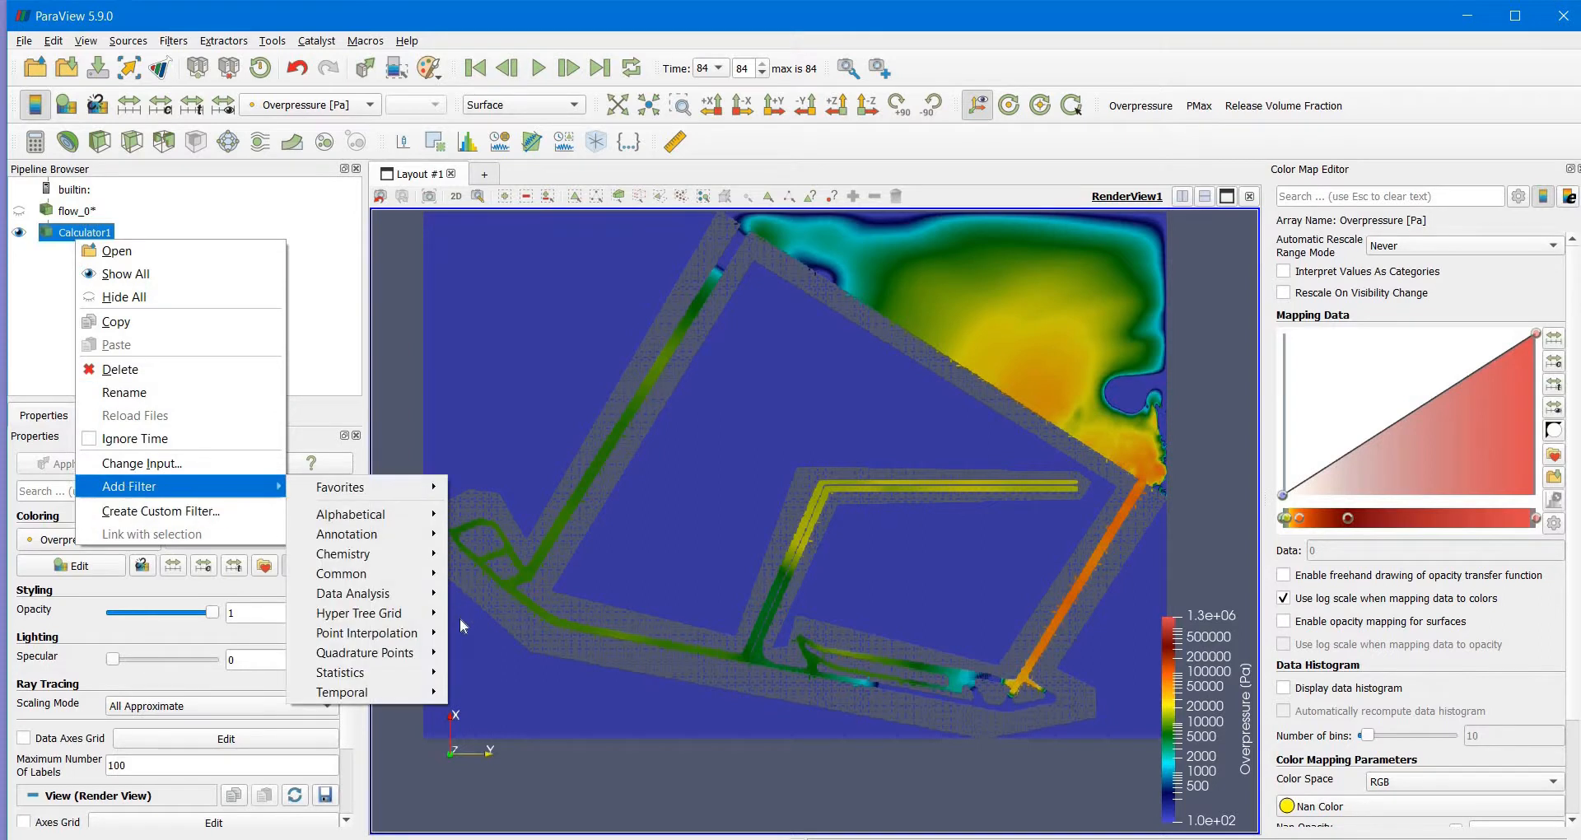
mouse_move(371, 593)
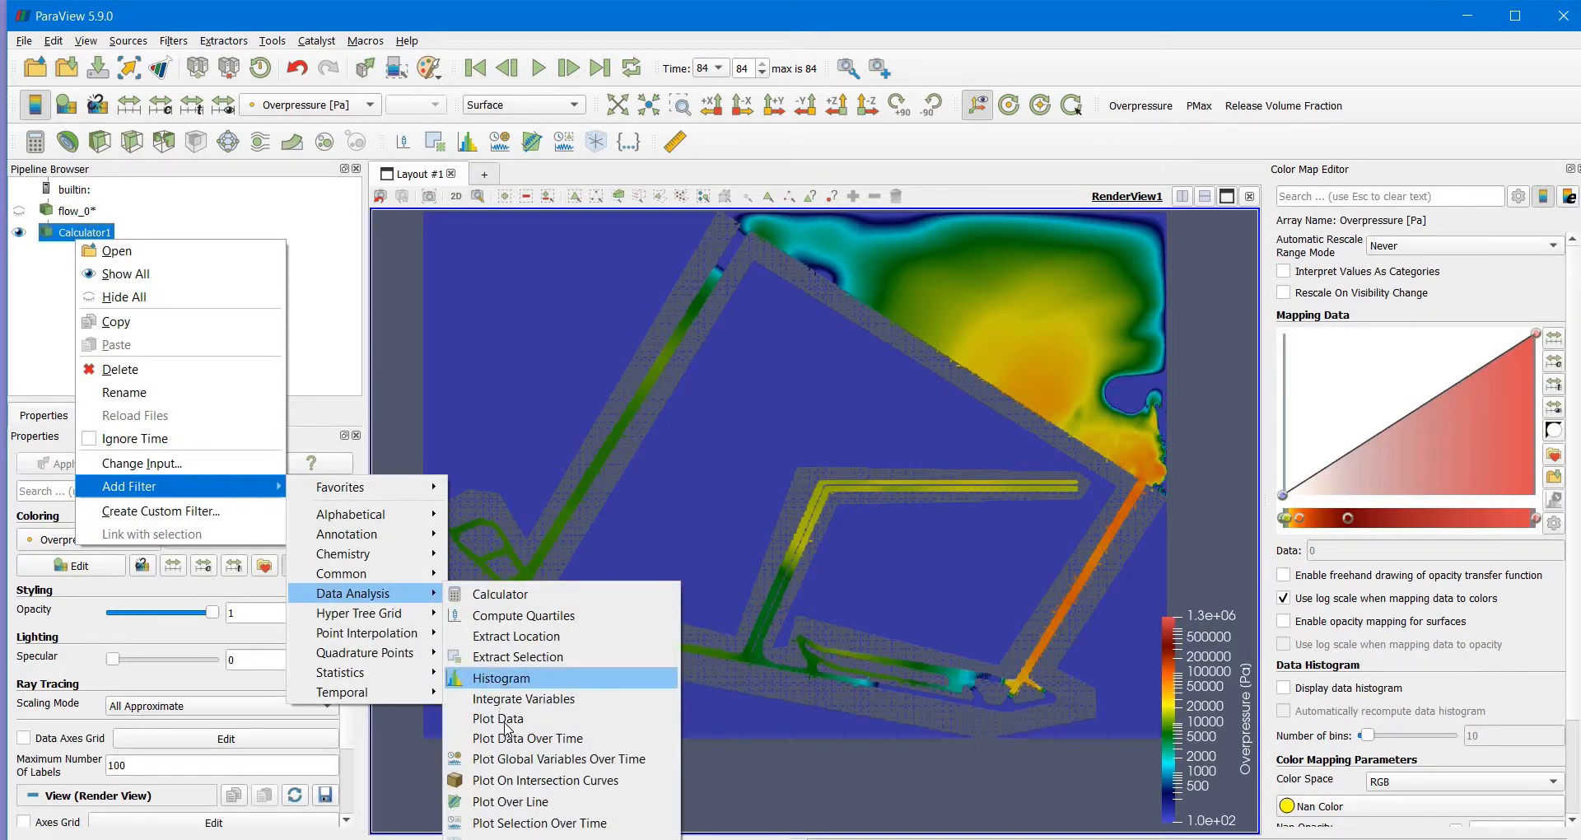
click(523, 804)
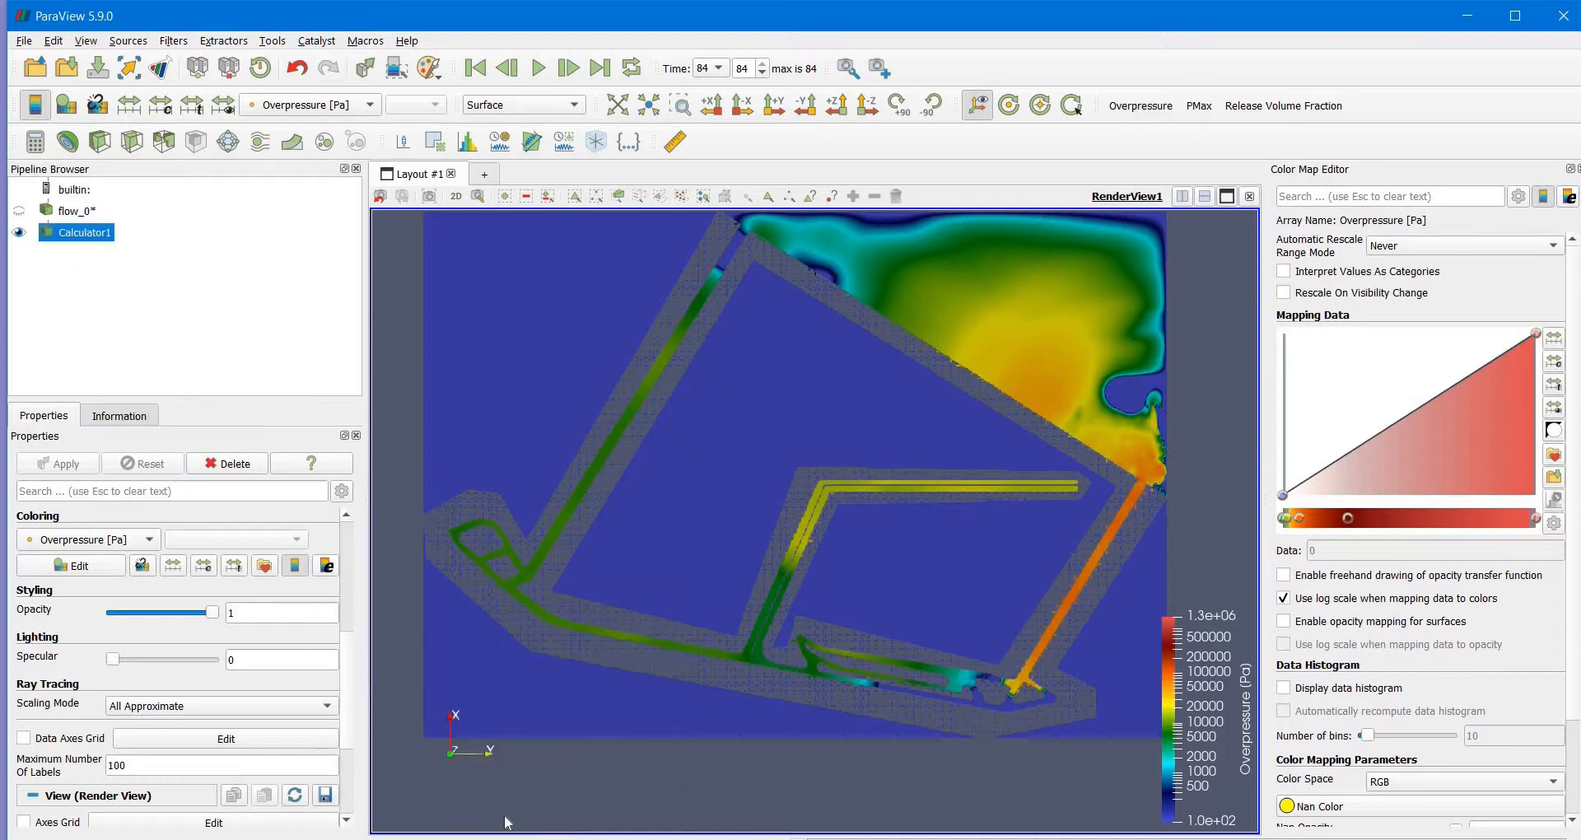
drag(420, 737, 499, 579)
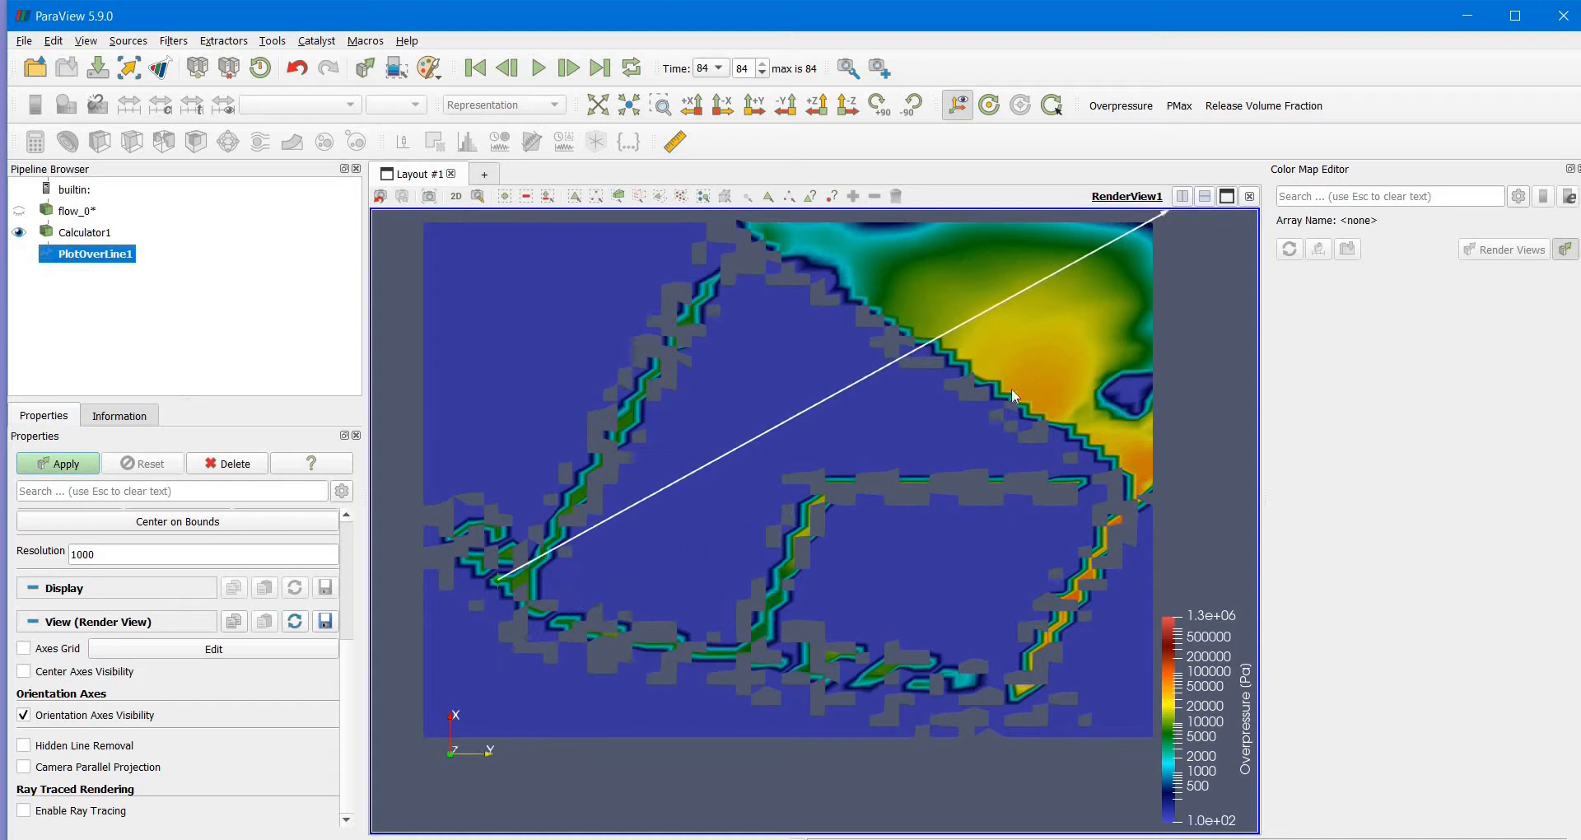
drag(1164, 214, 456, 543)
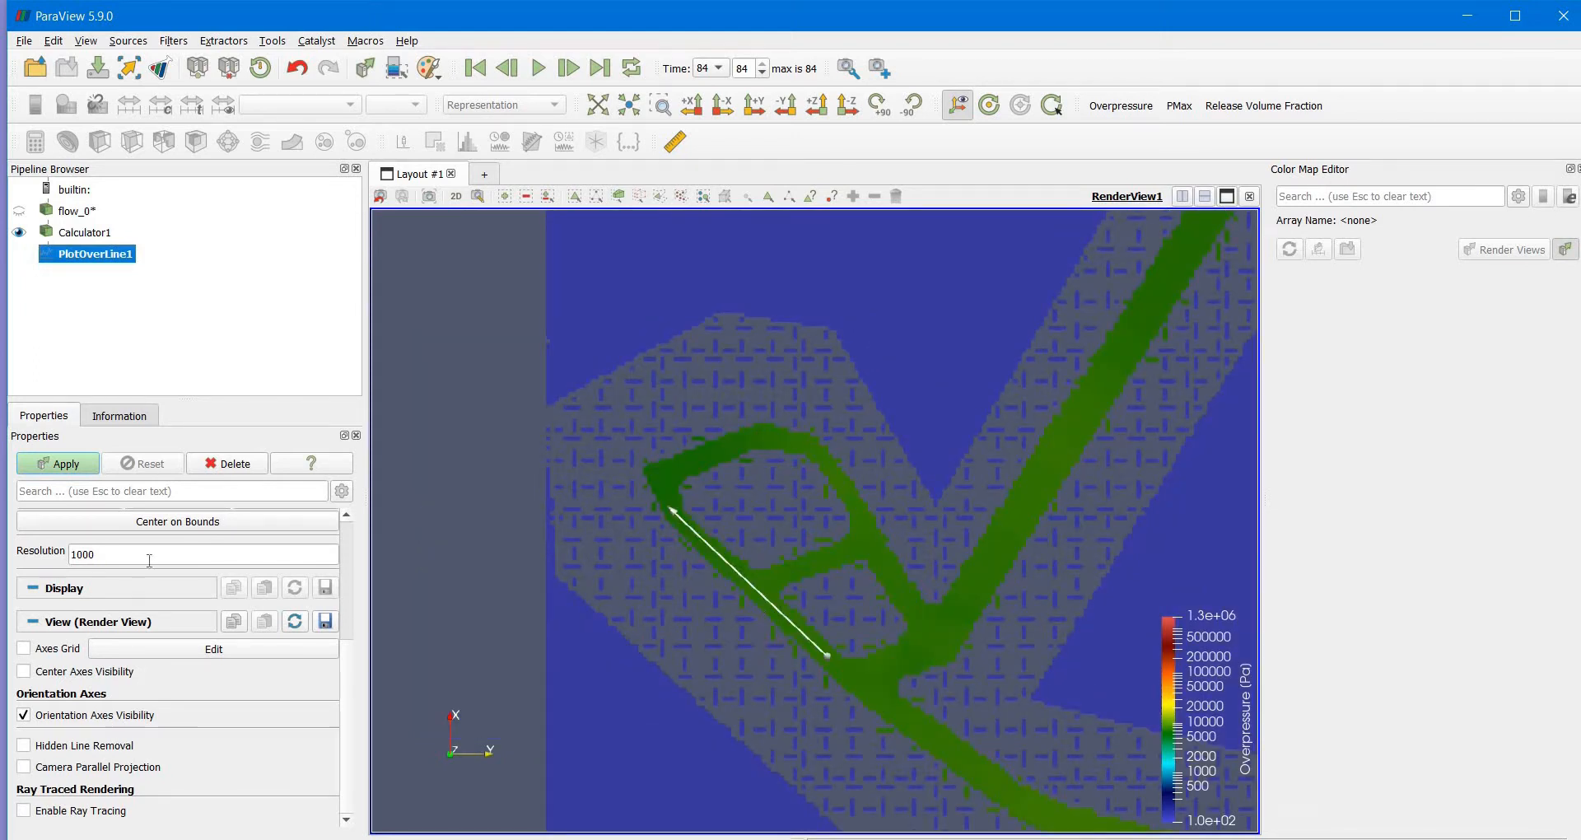
- Set the Z coordinates of both probe line points to 0 and apply the Plot Over Line filter
scroll(212, 606, up, 4)
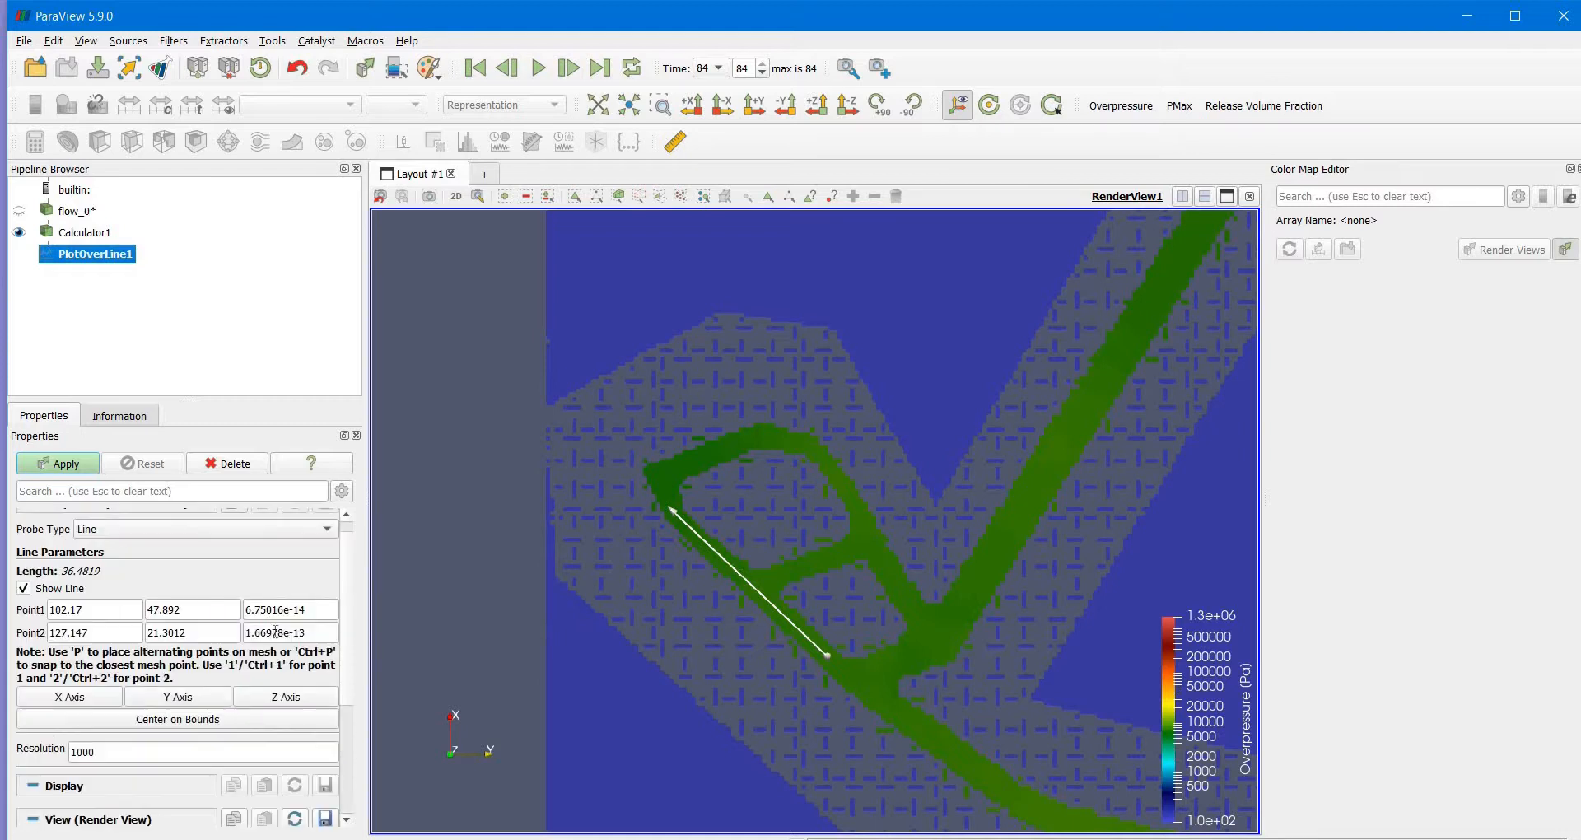
double_click(317, 610)
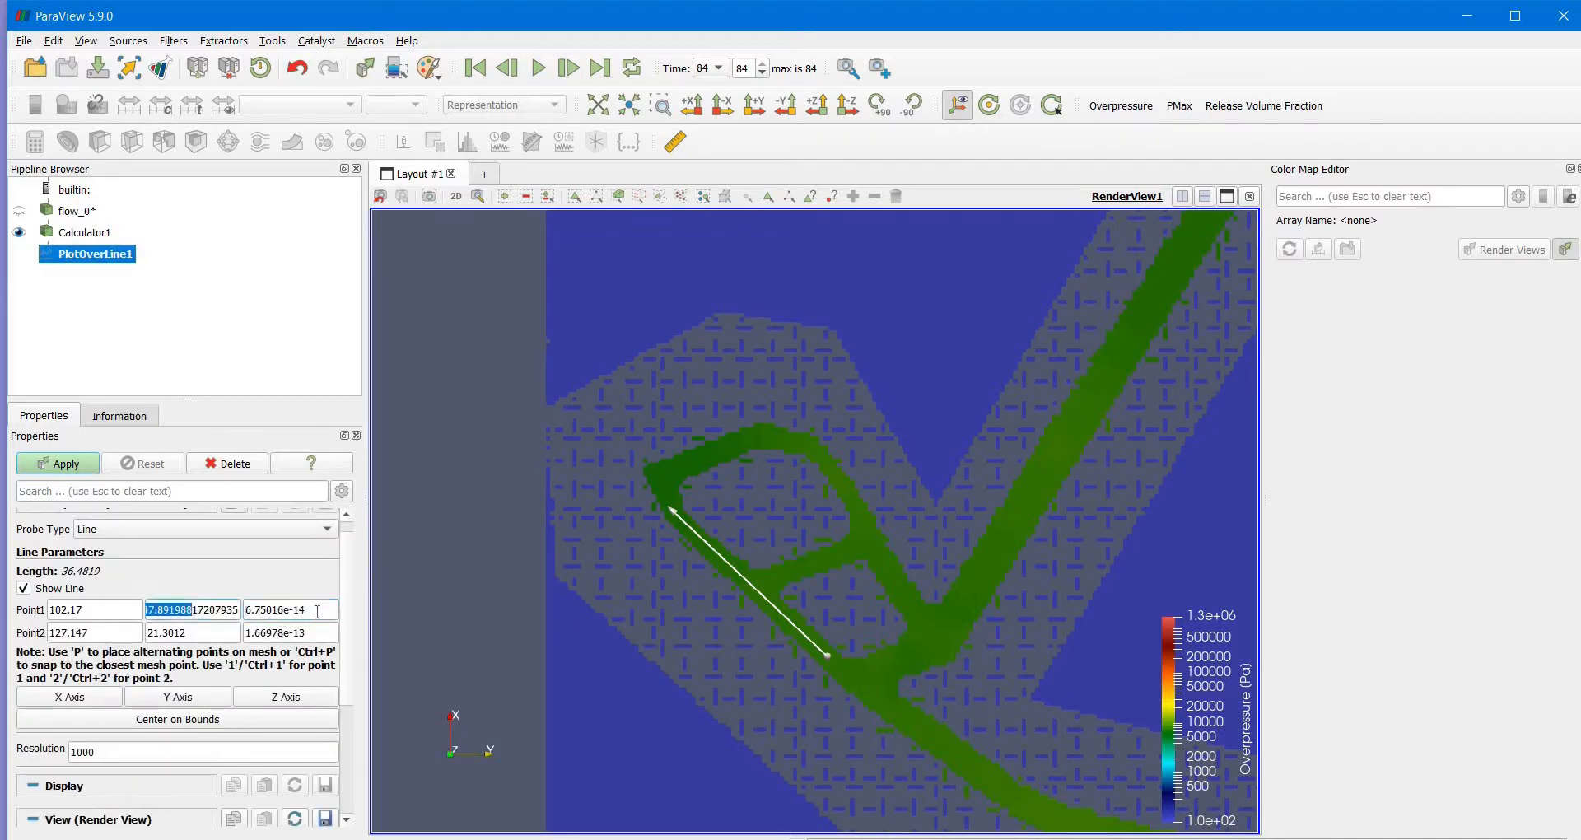
text(0)
double_click(298, 633)
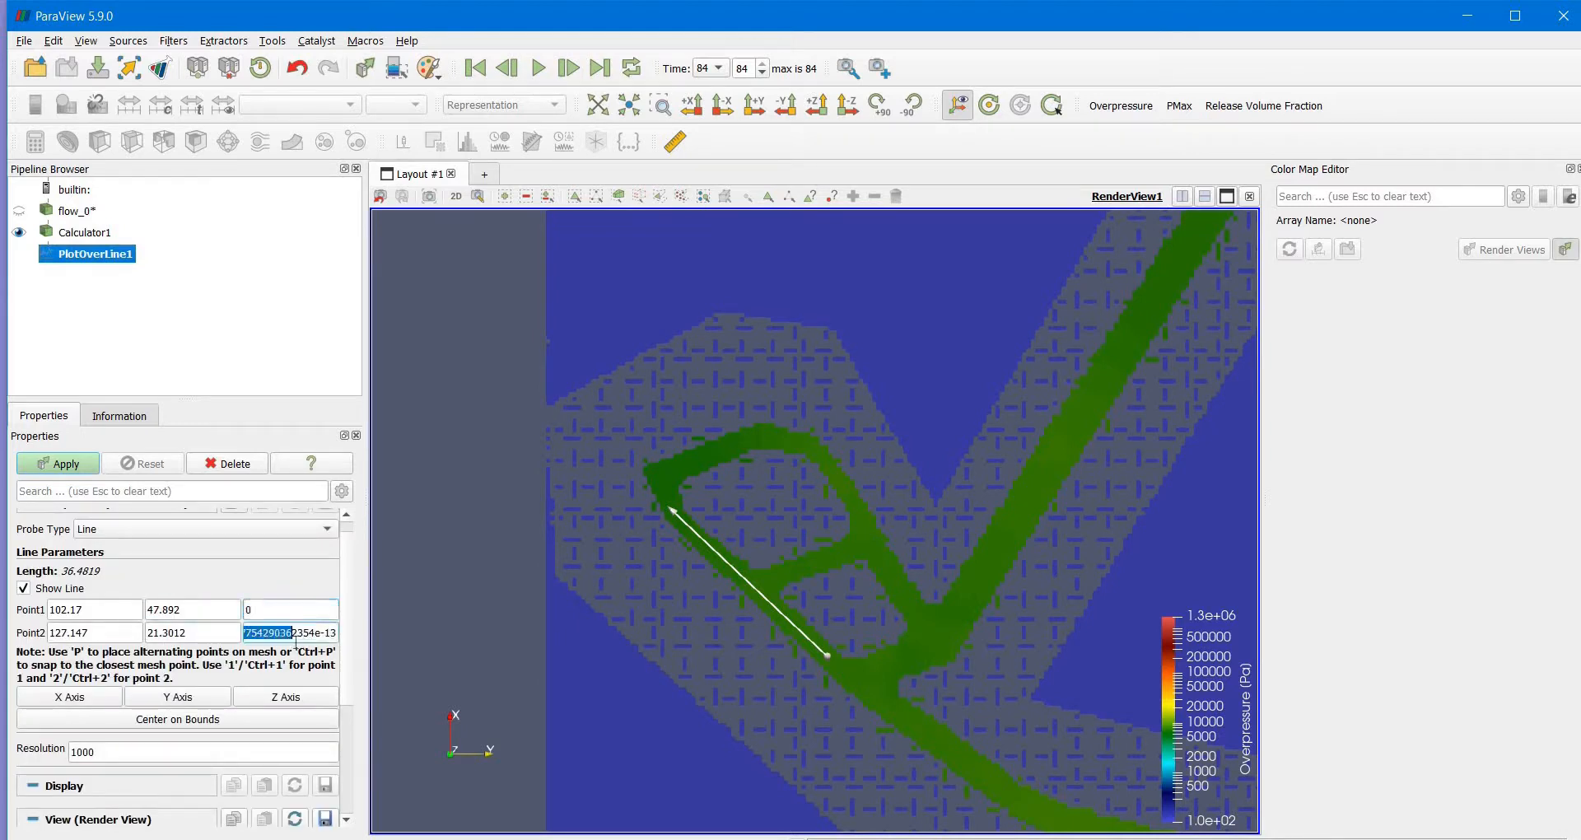
text(0)
drag(308, 634, 147, 622)
text(0)
click(54, 465)
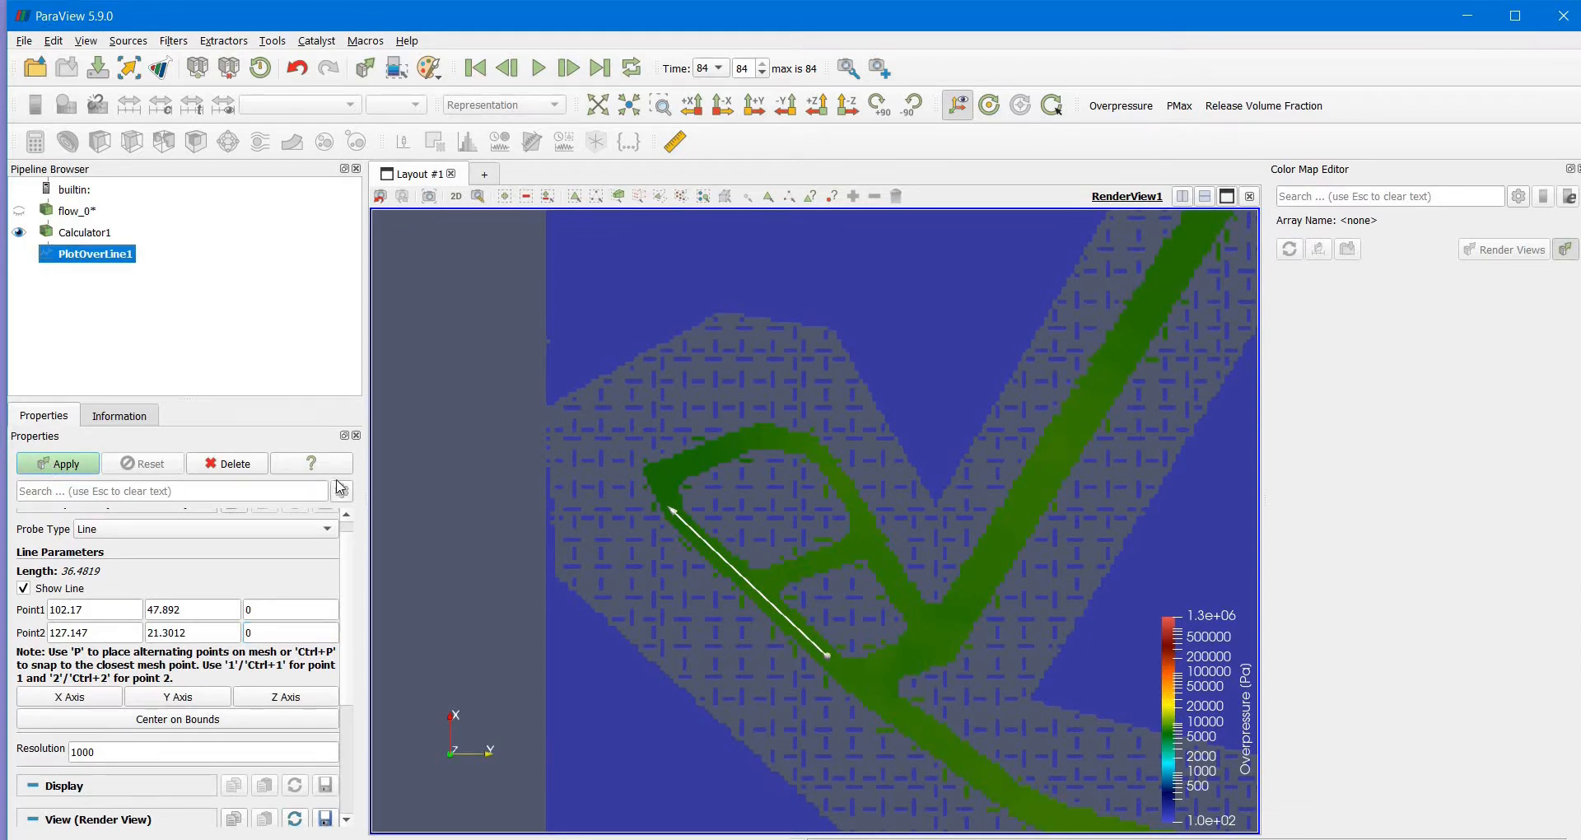
- Hide all series in the line chart except Overpressure (Pa)
scroll(99, 694, down, 3)
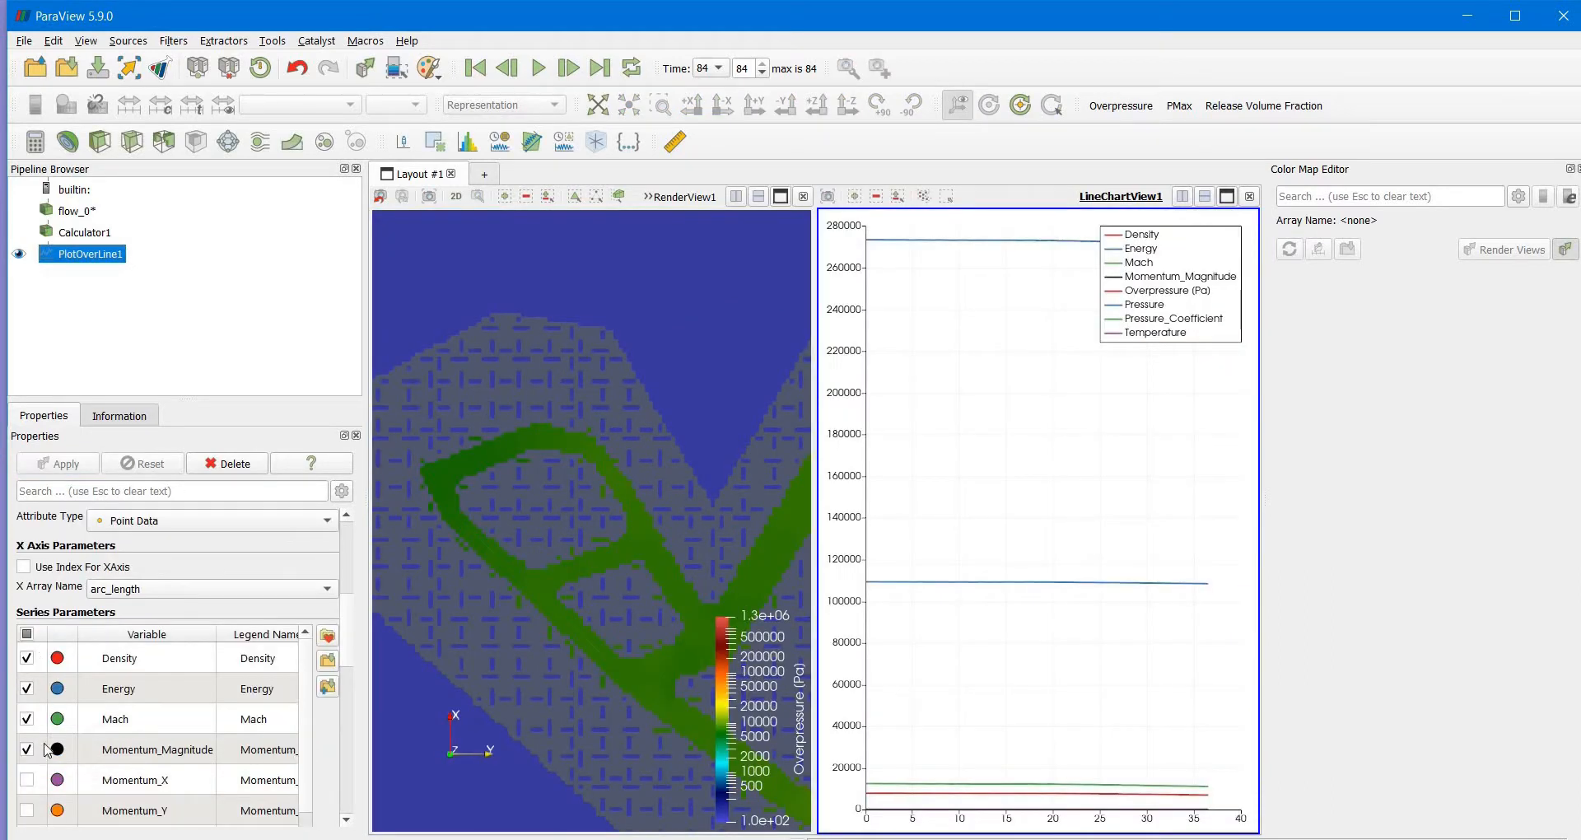
click(27, 635)
click(35, 640)
scroll(33, 708, down, 2)
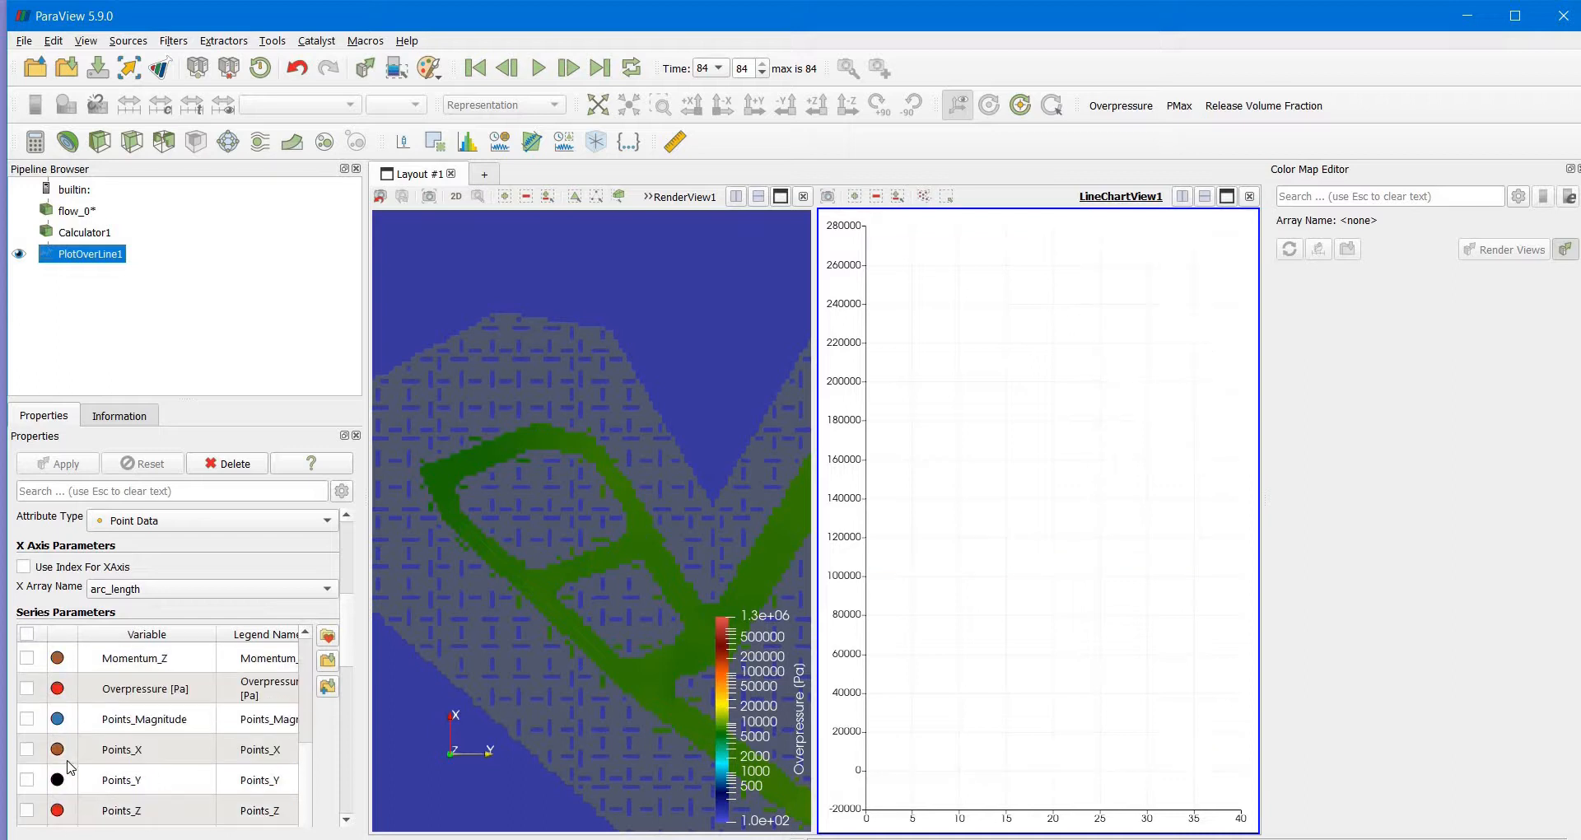
click(27, 689)
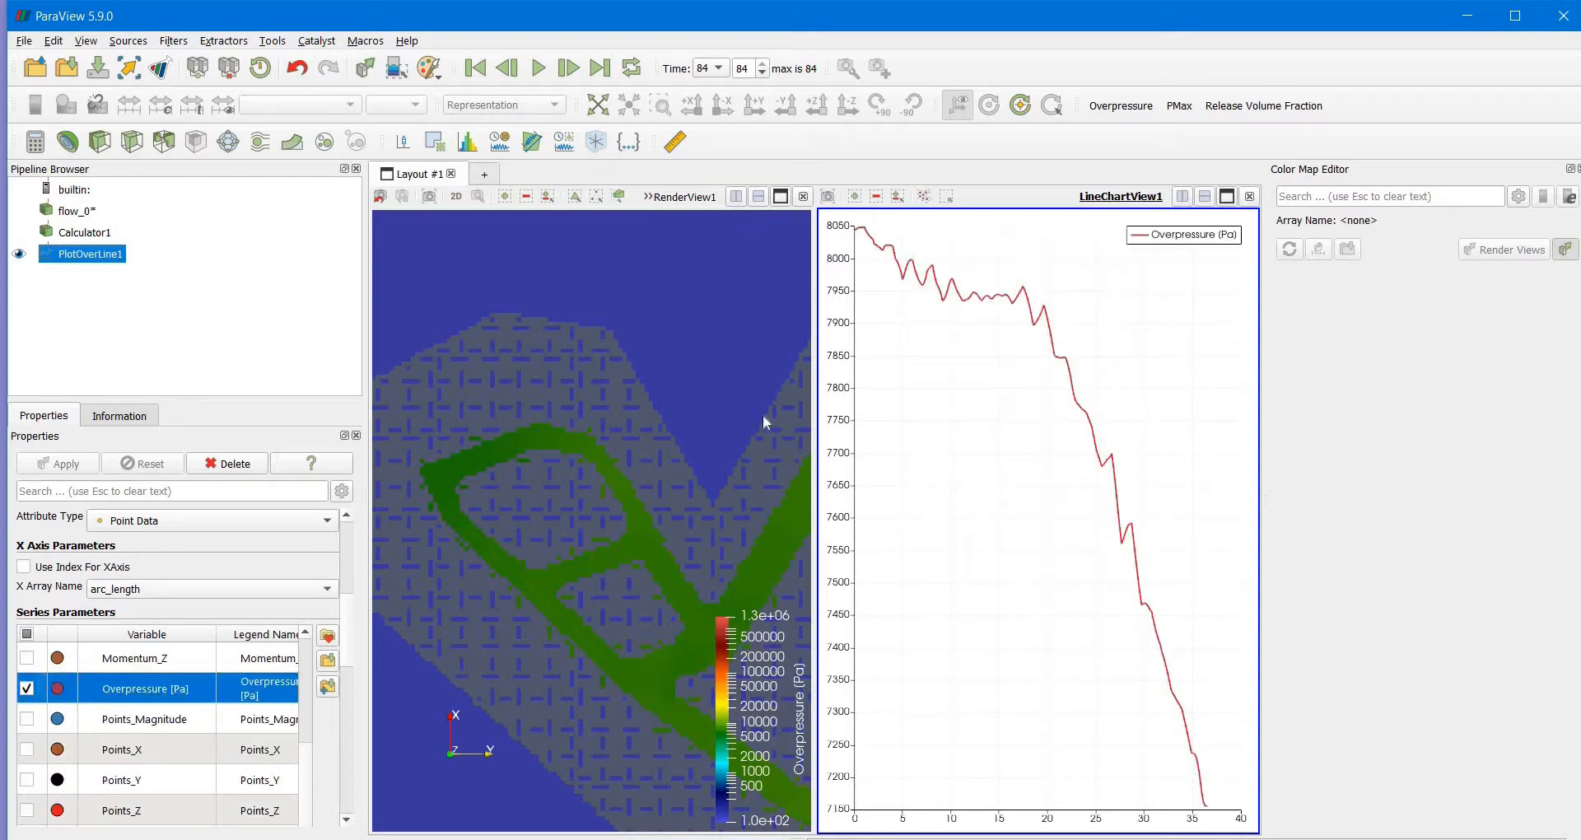
- Return to the first time step and advance to time step 34, examining the Overpressure curve as the blast approaches the probe line
mouse_move(859, 240)
click(476, 71)
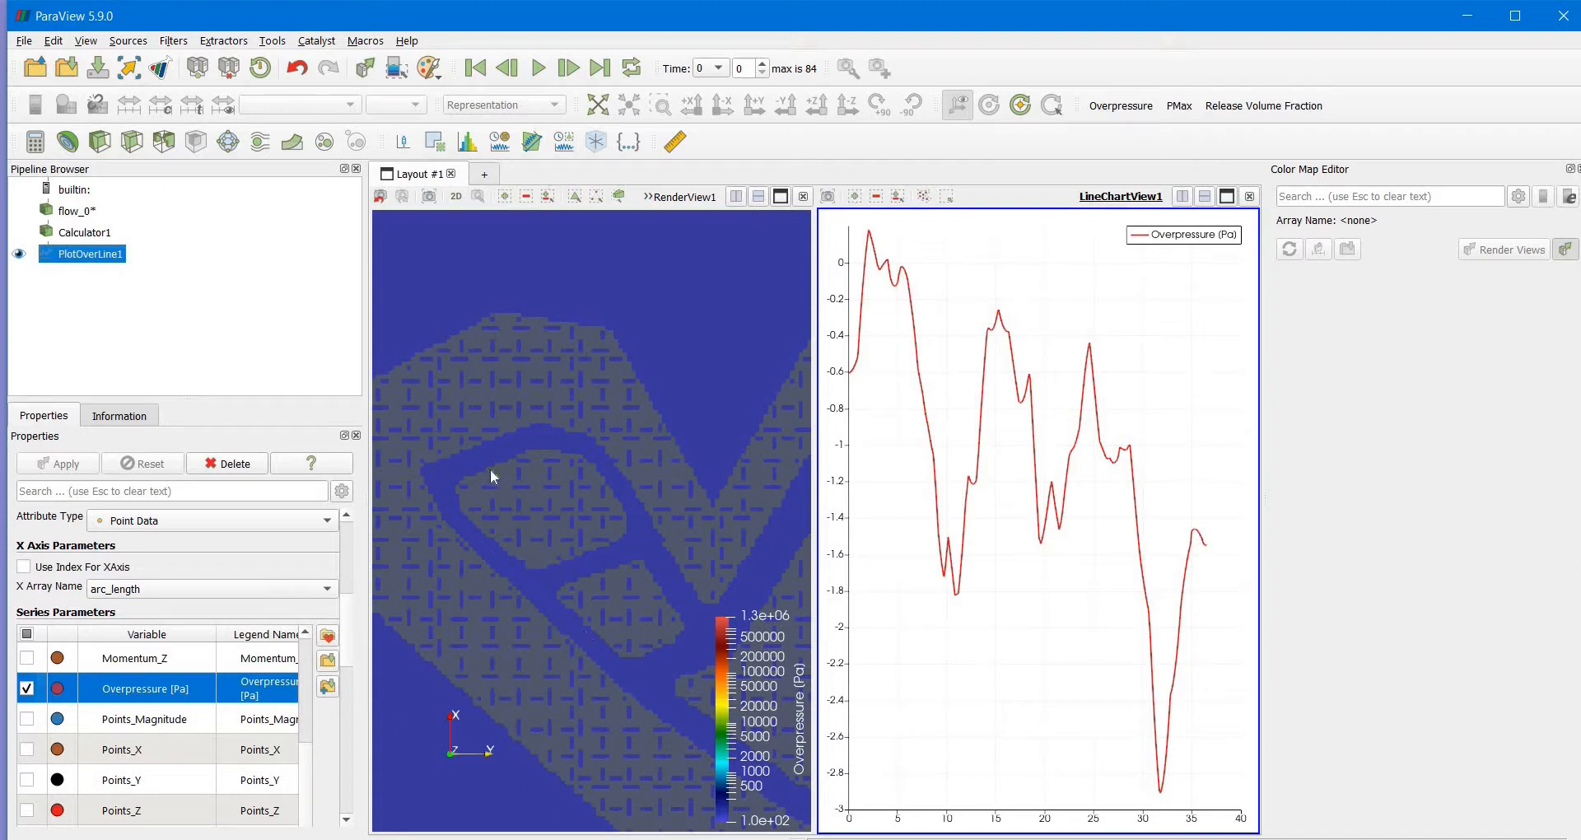
click(567, 80)
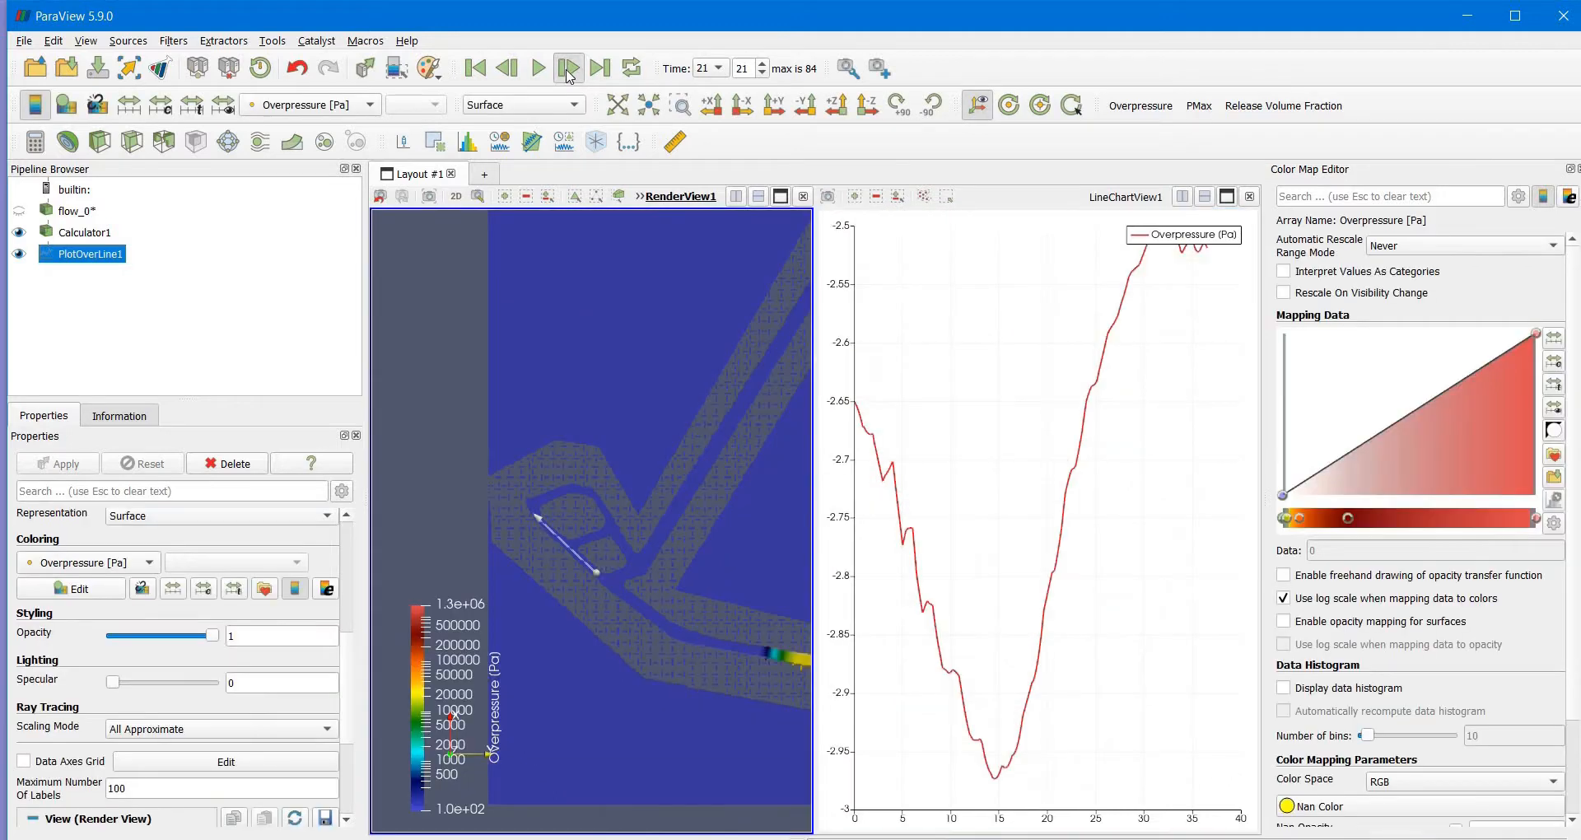
click(567, 72)
click(567, 73)
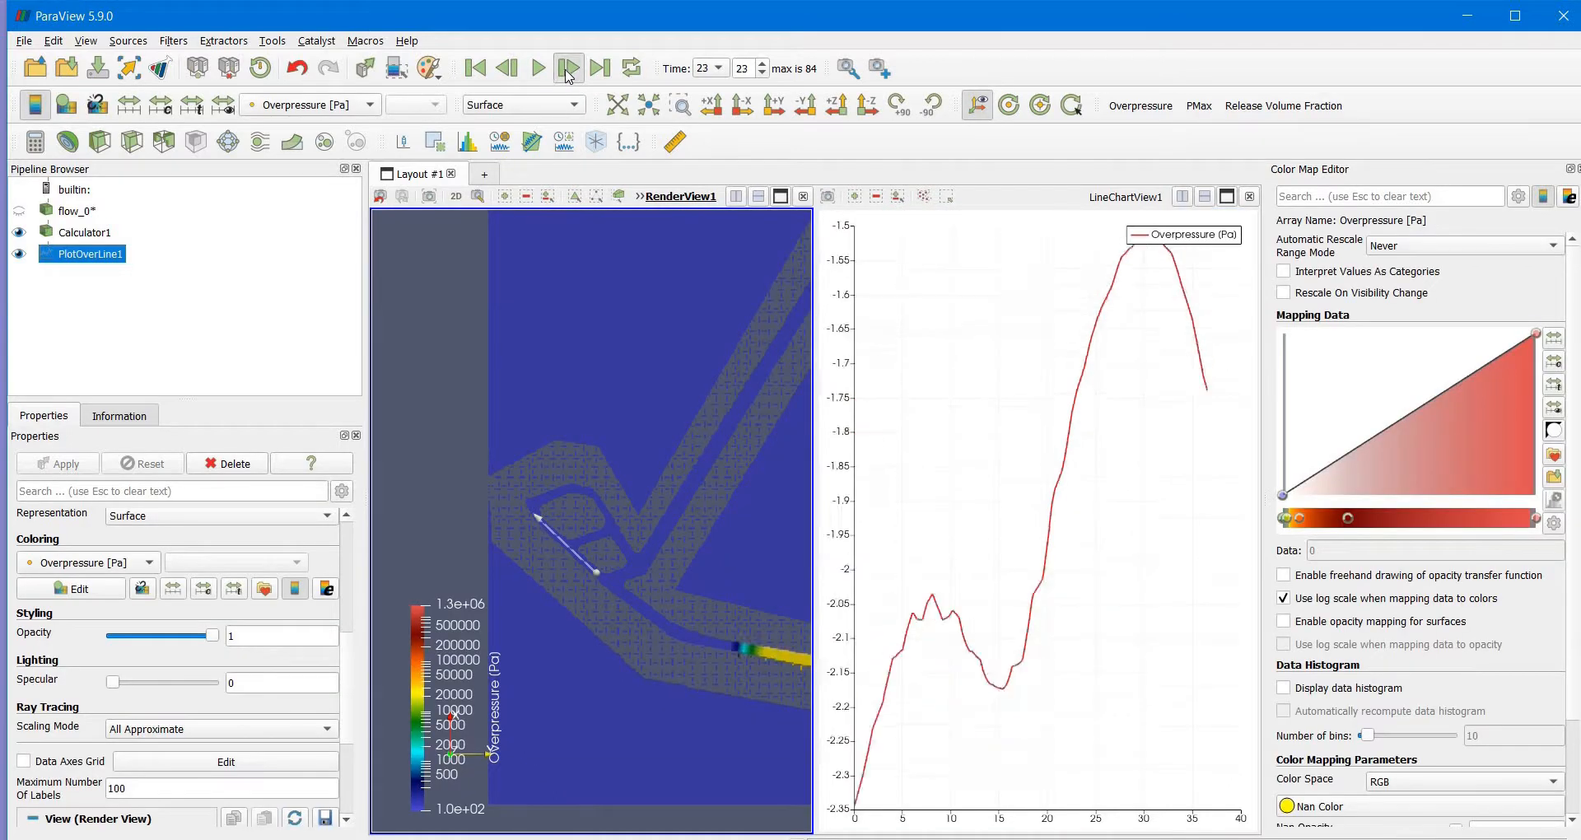
click(567, 72)
click(567, 72)
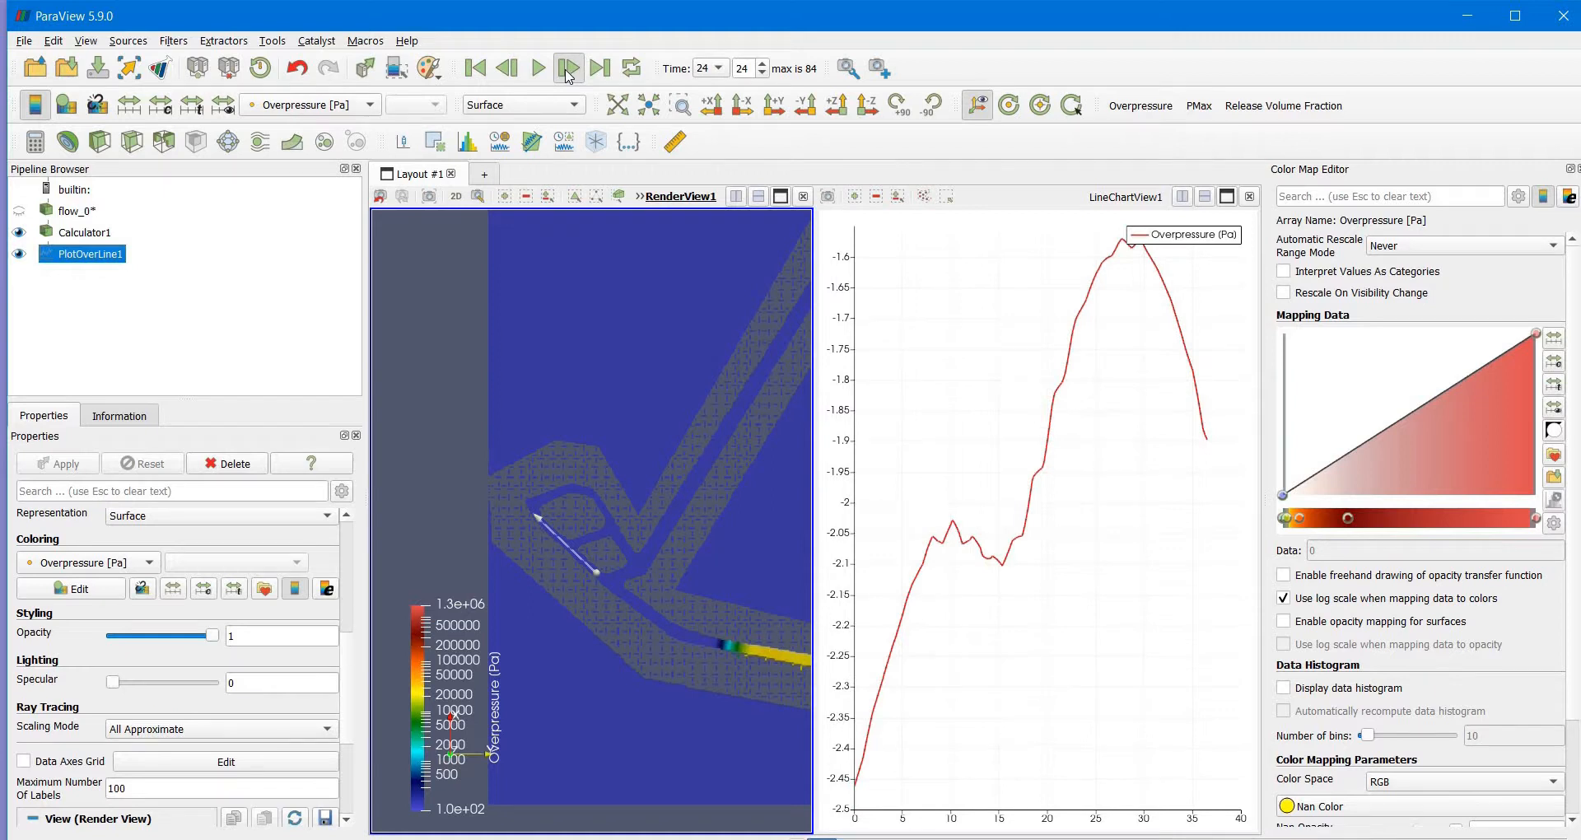
click(567, 73)
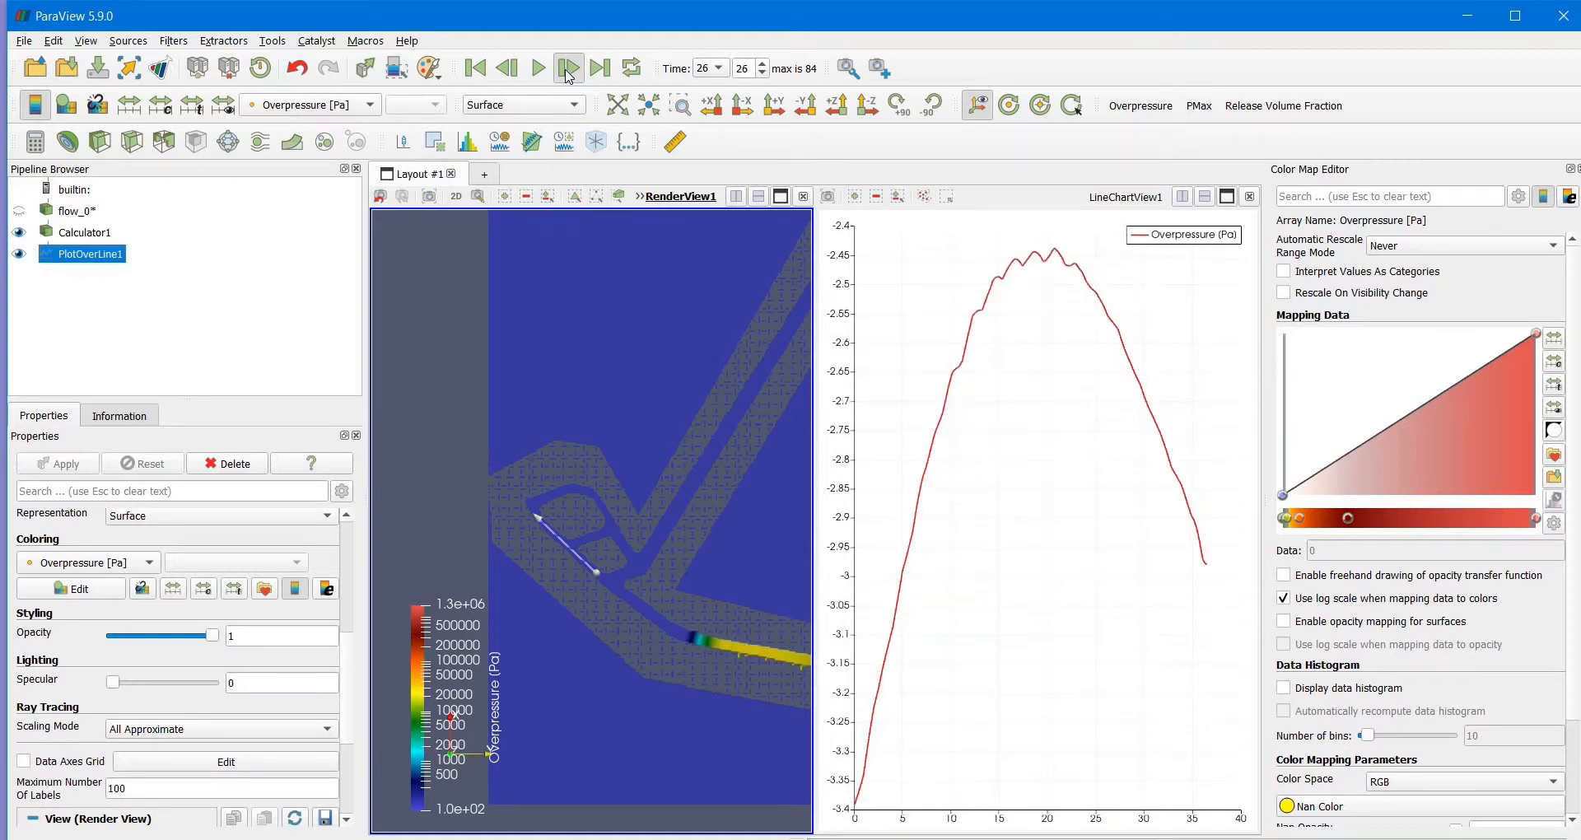
click(568, 72)
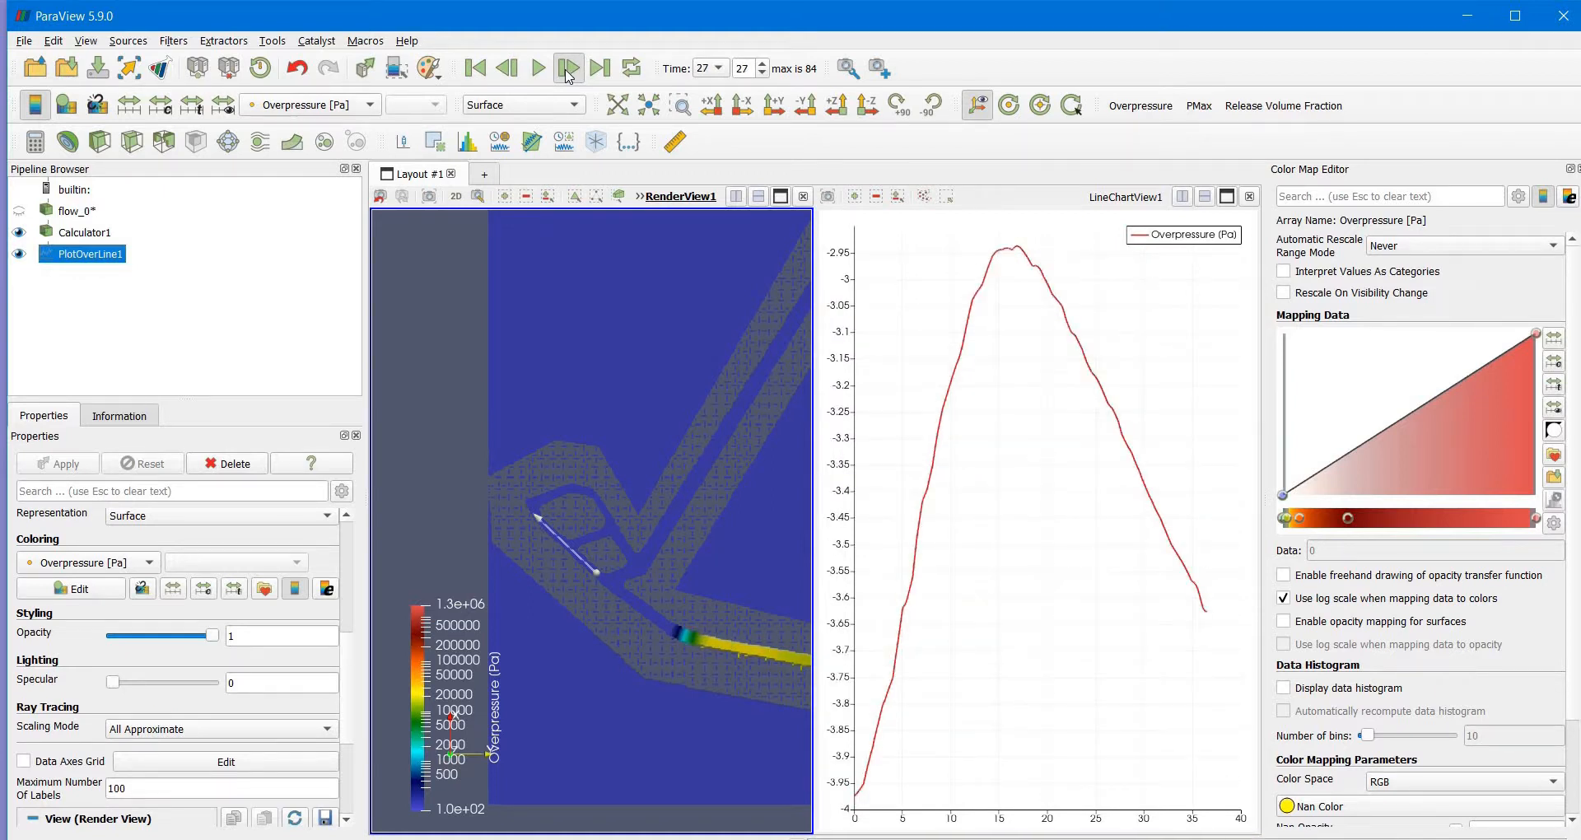
click(567, 73)
click(567, 73)
click(567, 73)
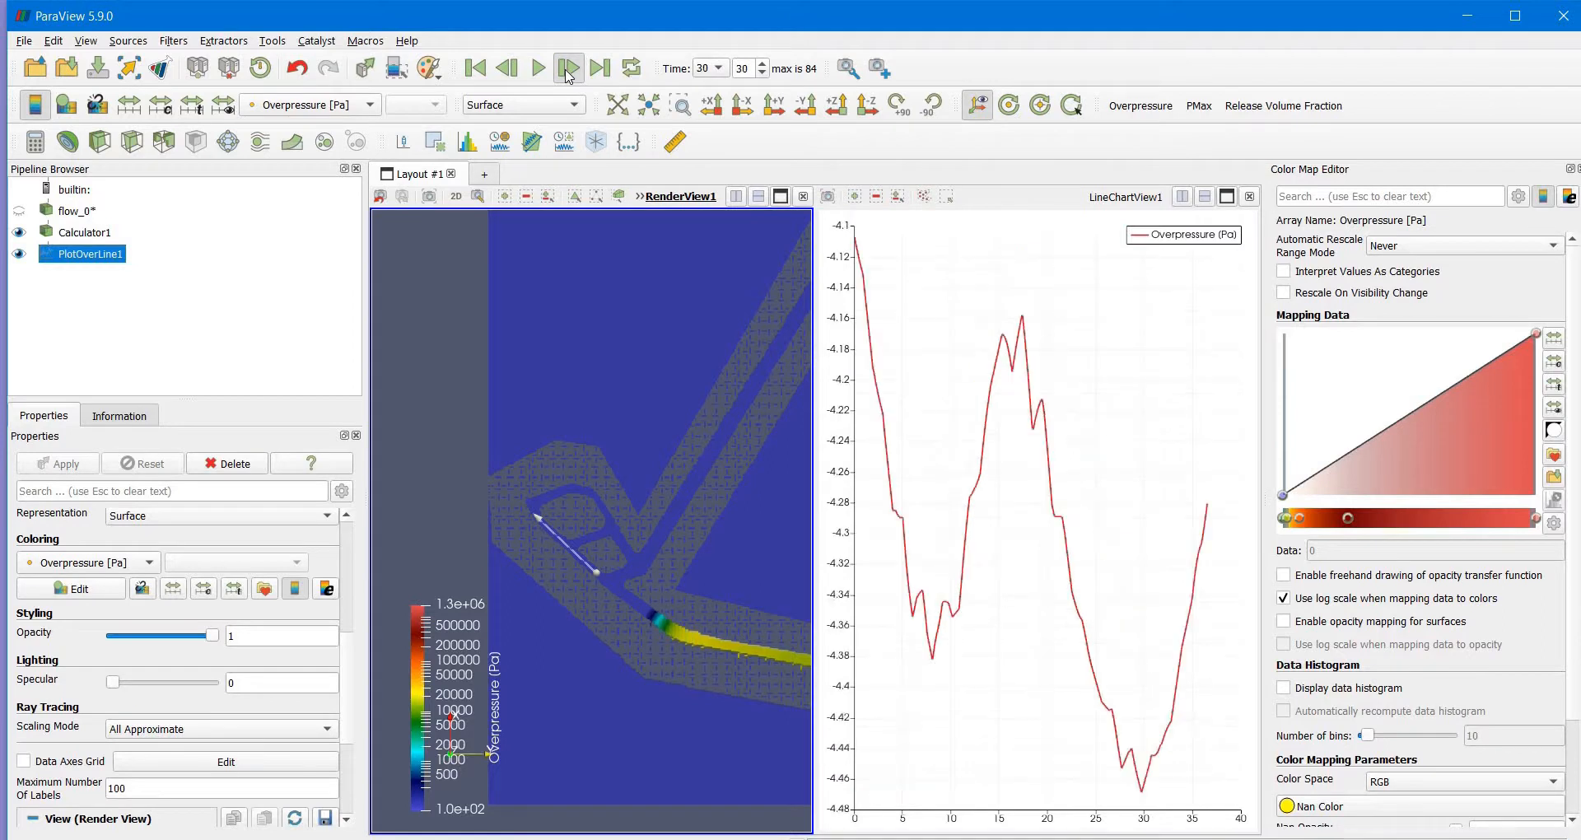
click(567, 70)
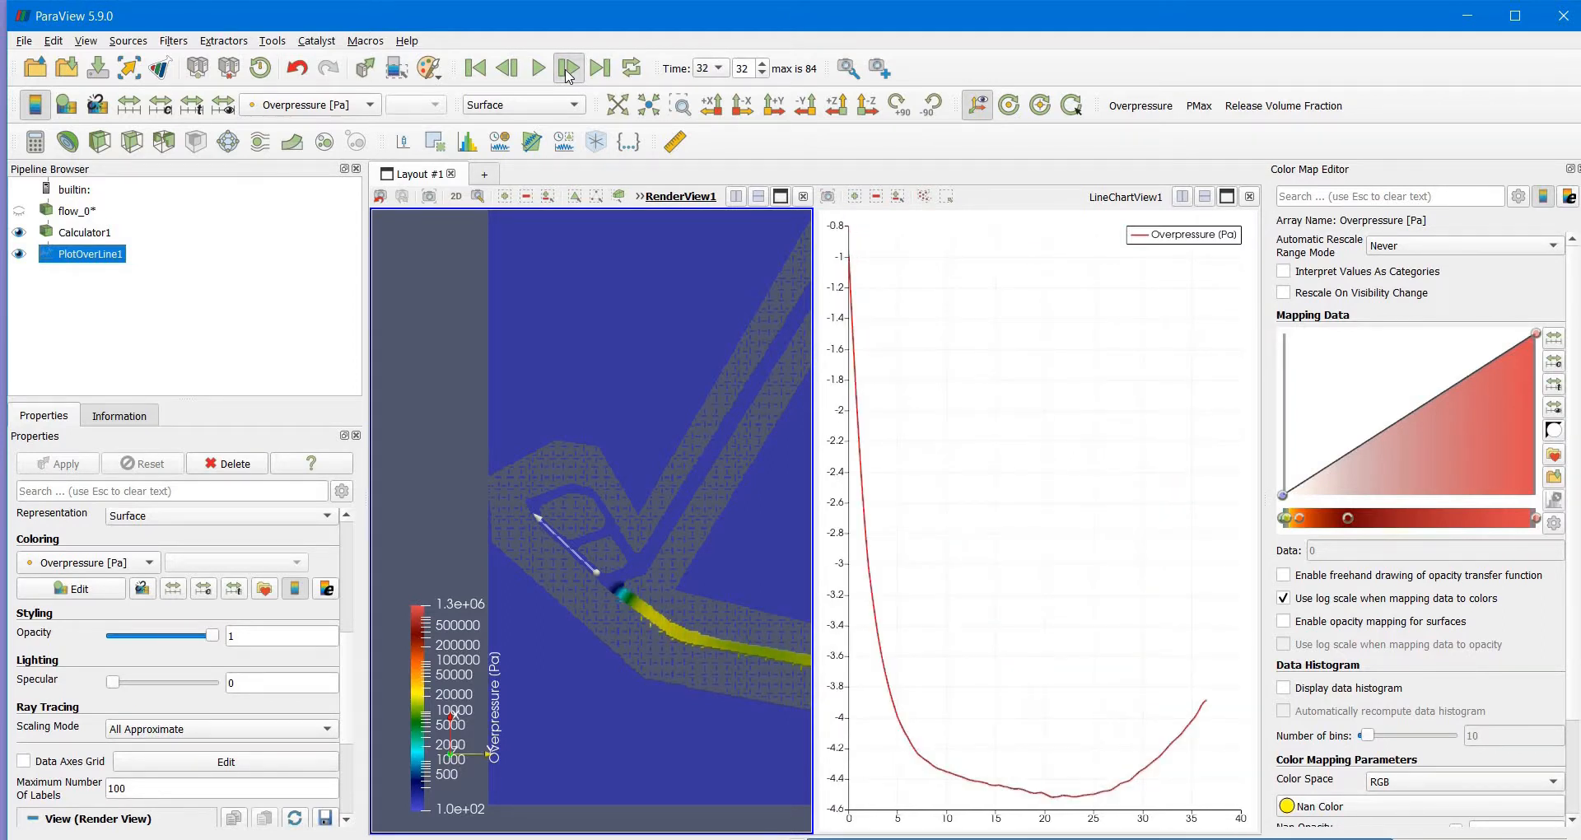
click(566, 74)
click(567, 72)
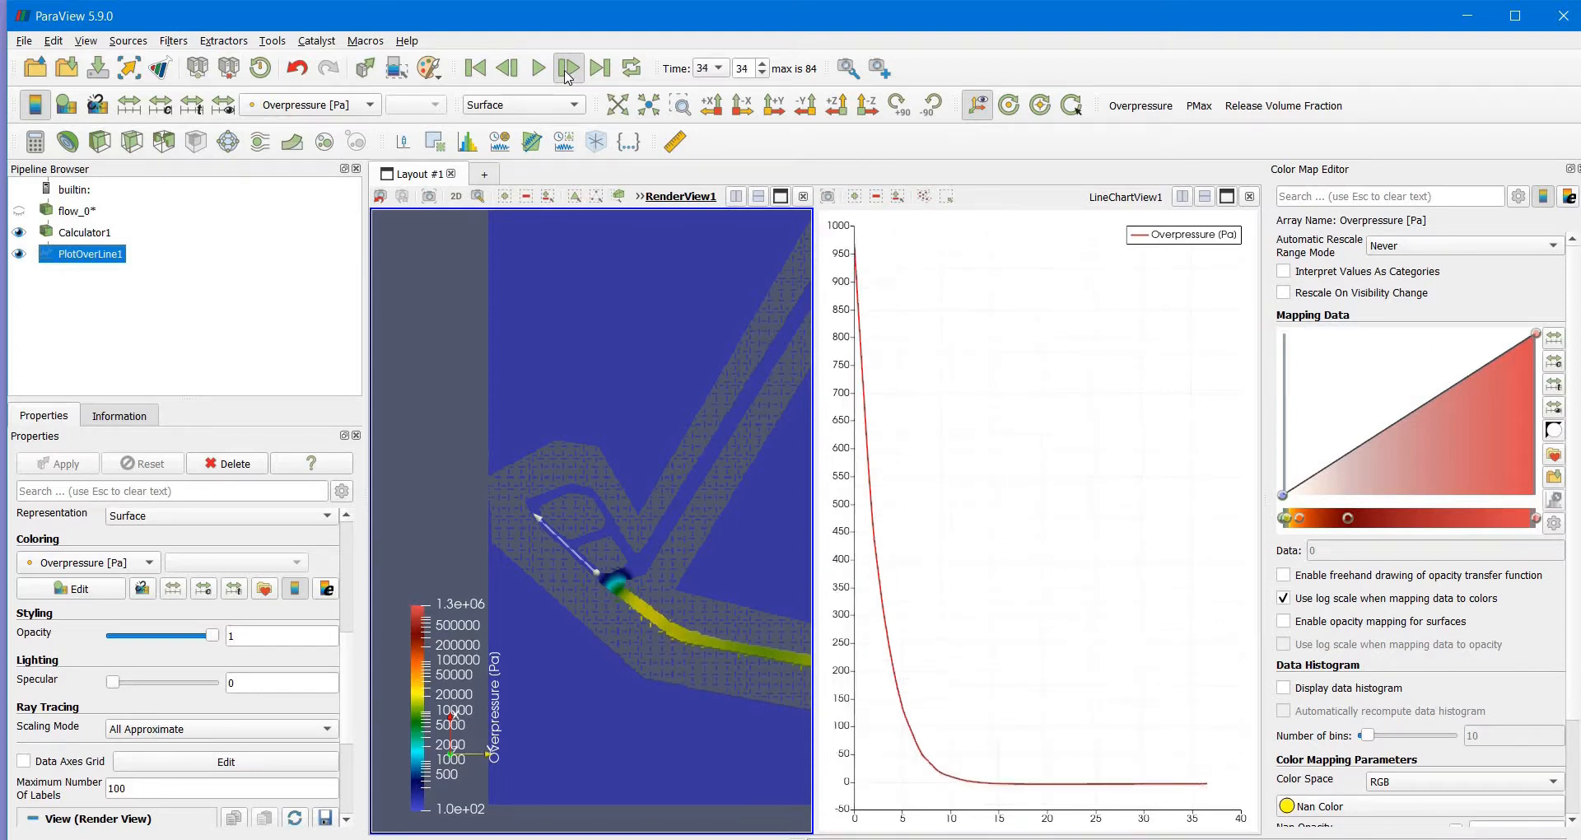
right_click(566, 73)
click(545, 33)
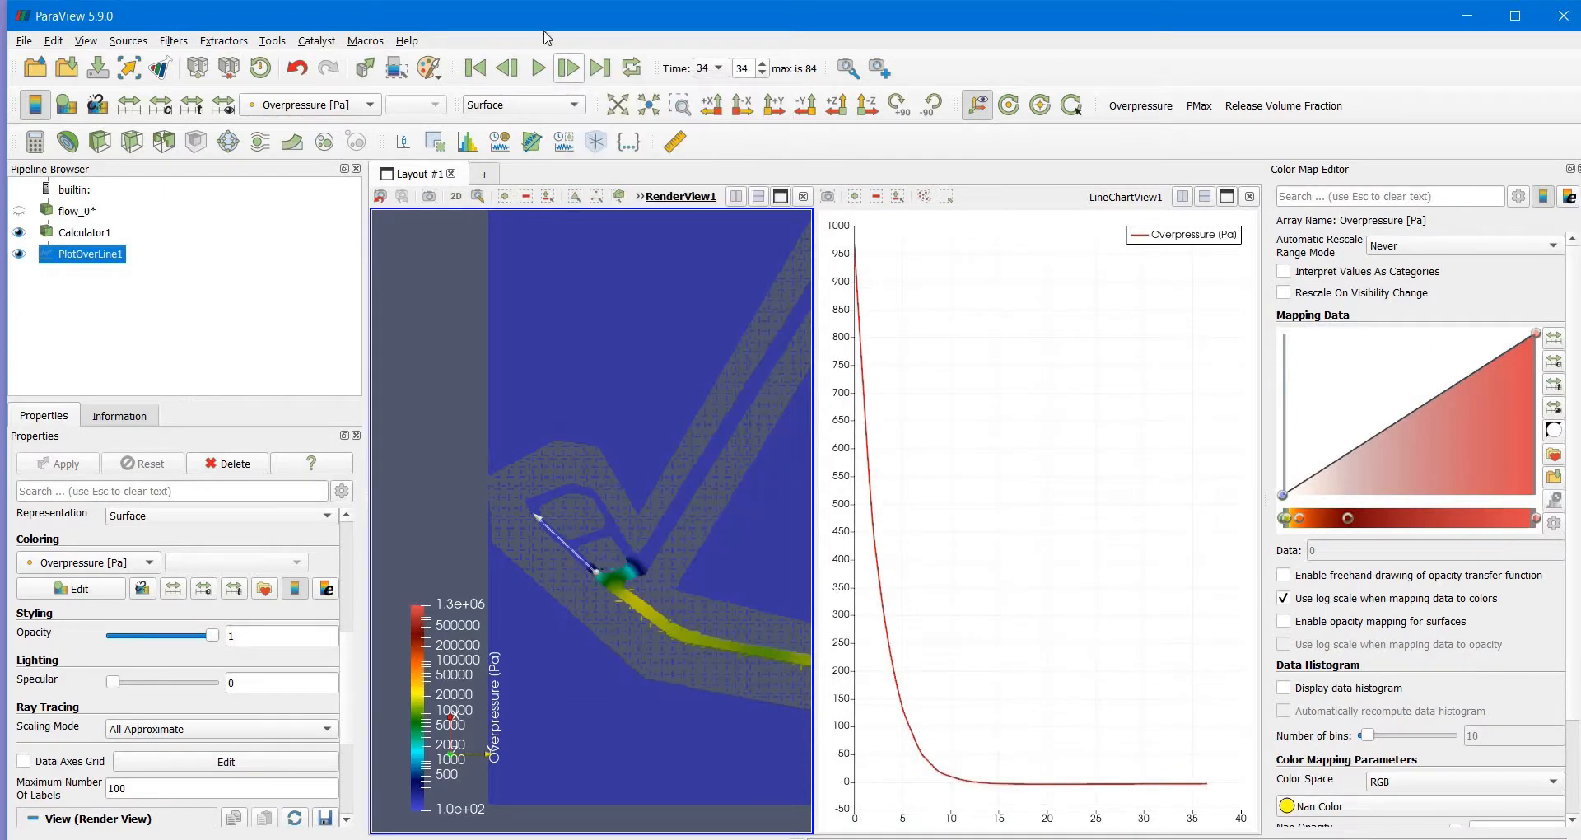
- Advance step by step to time step 44, examining the Overpressure curve along the probe line, and show the whole mine plan
click(570, 71)
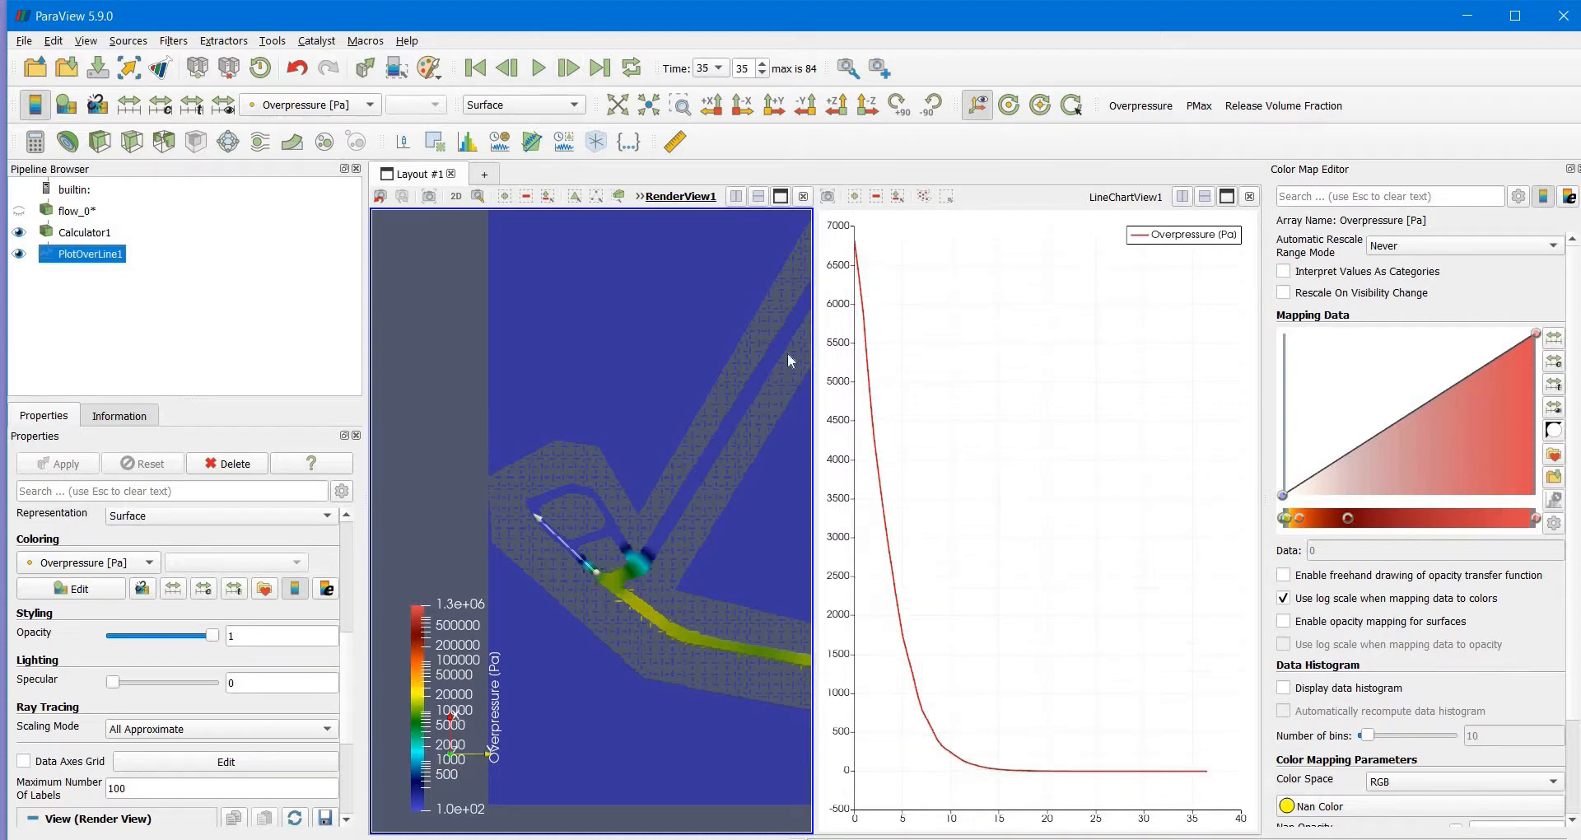
click(569, 77)
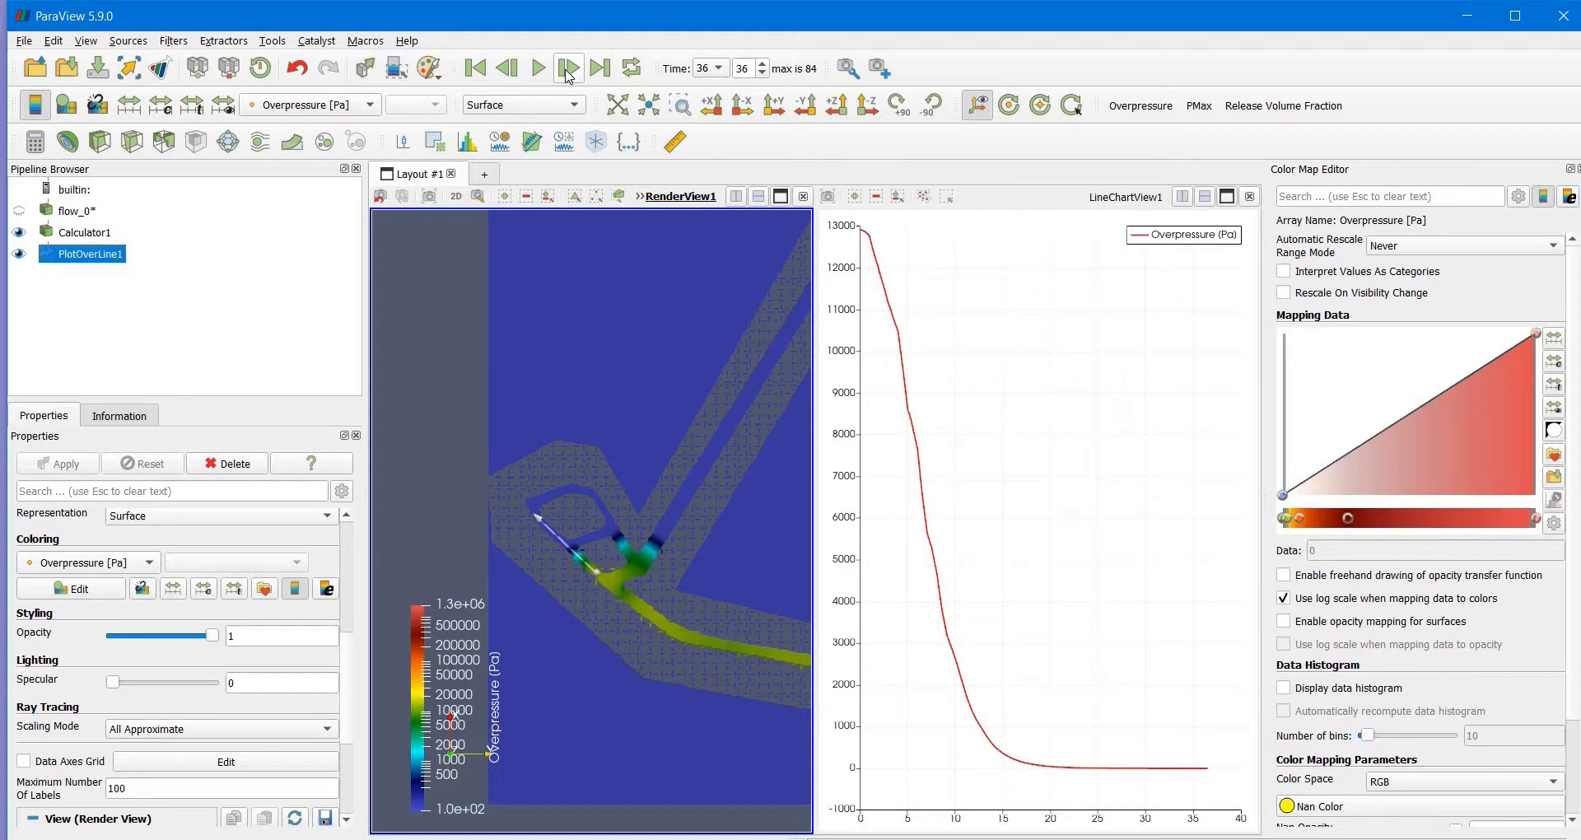
click(569, 69)
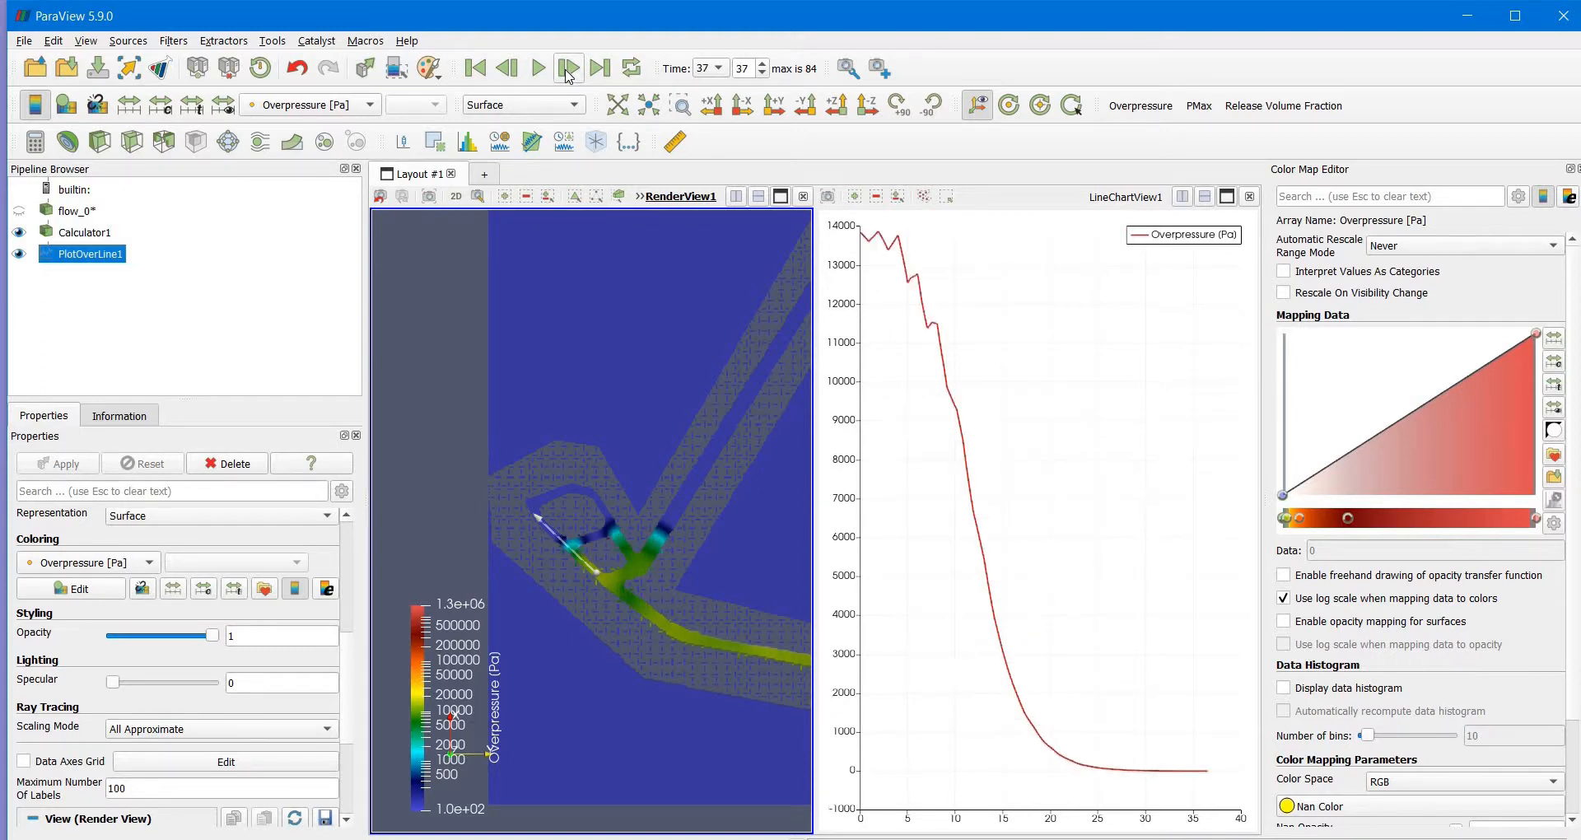
click(568, 71)
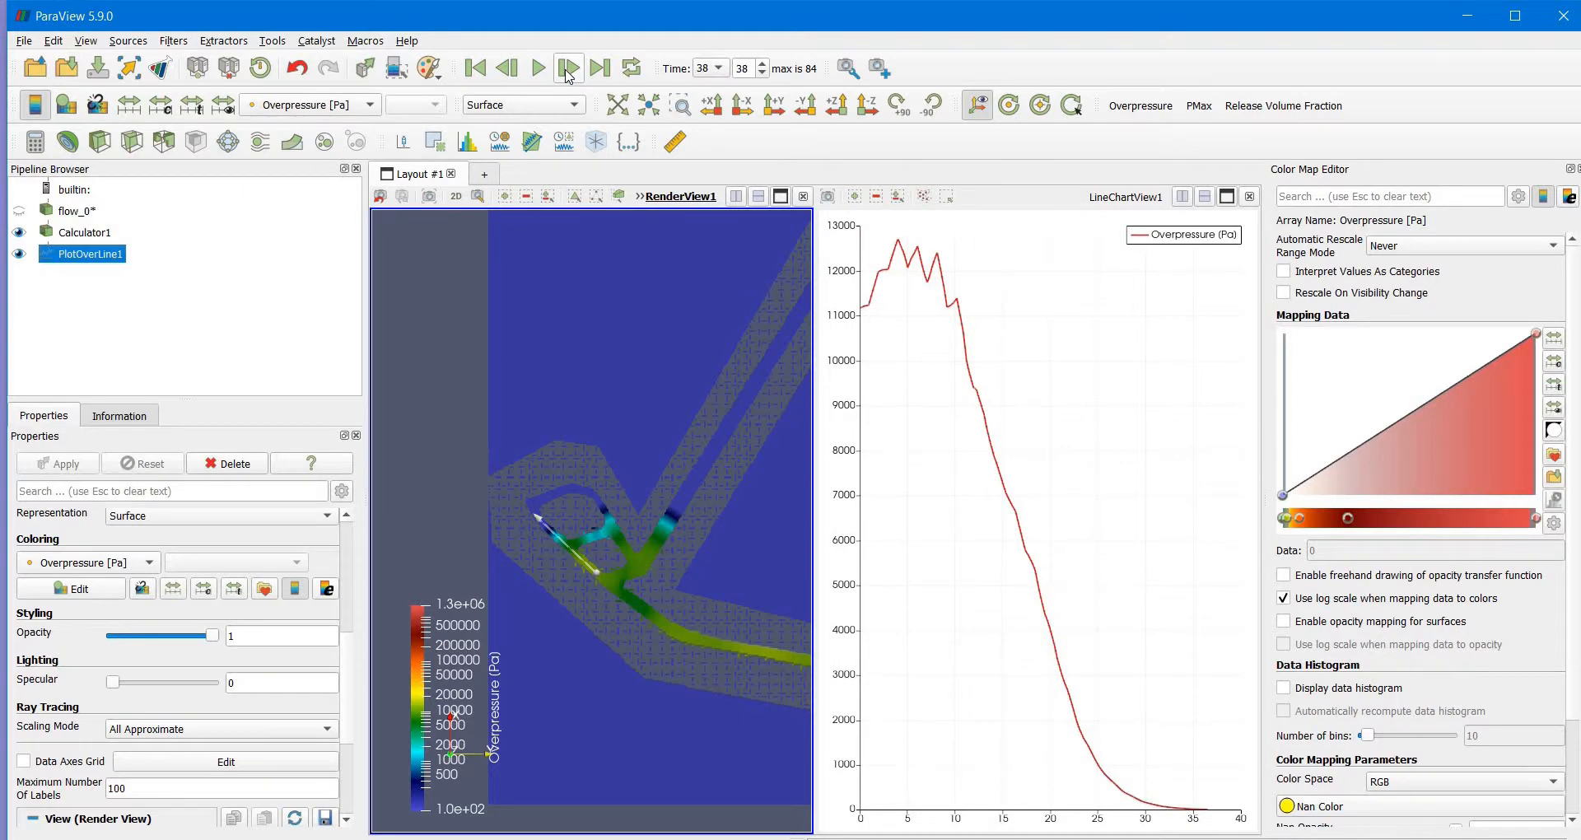
click(568, 71)
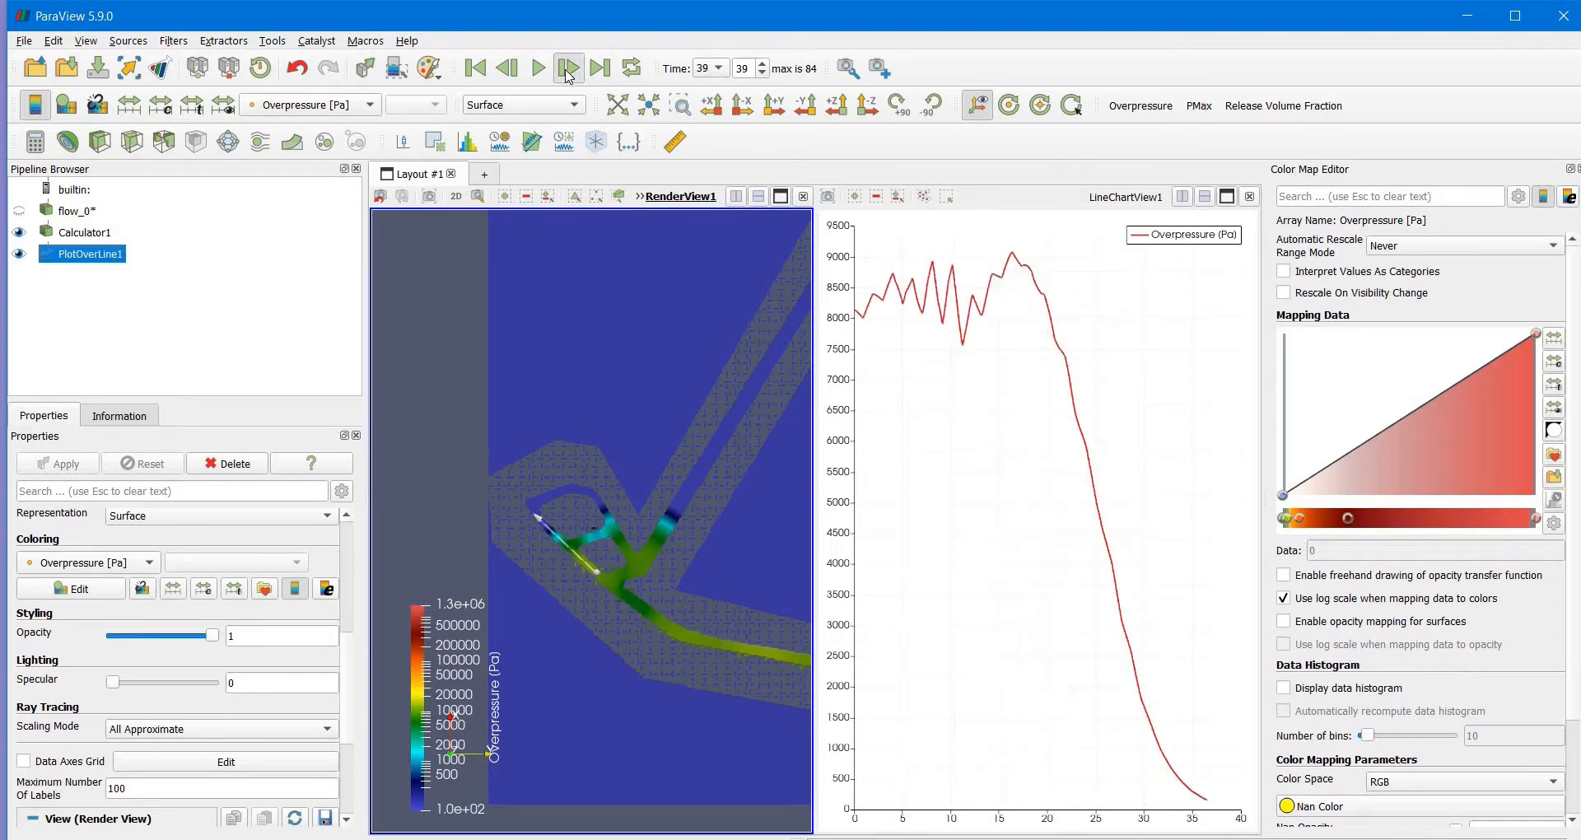
click(568, 70)
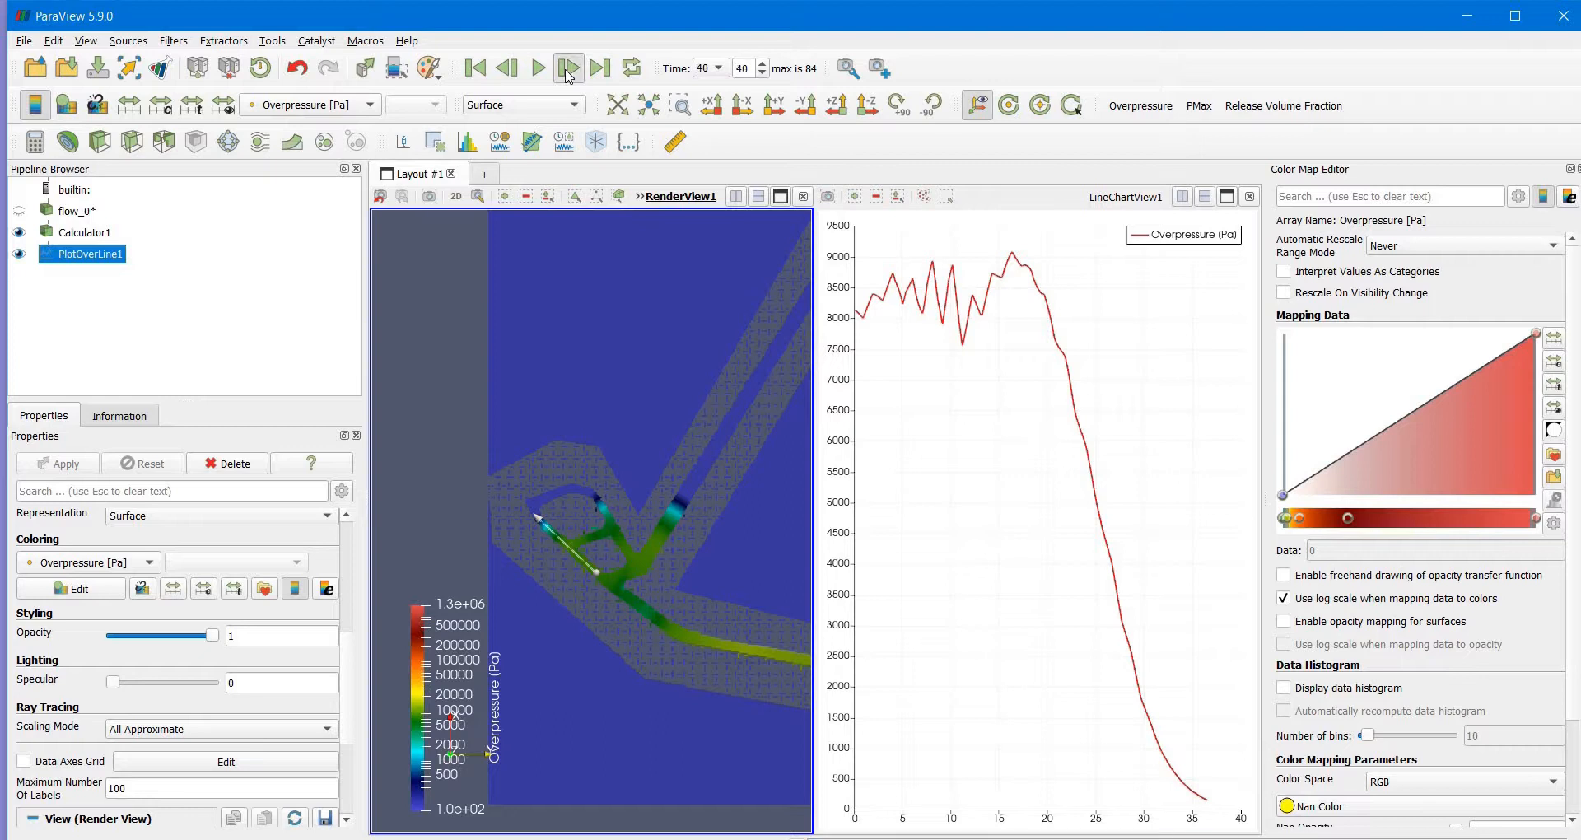
click(568, 71)
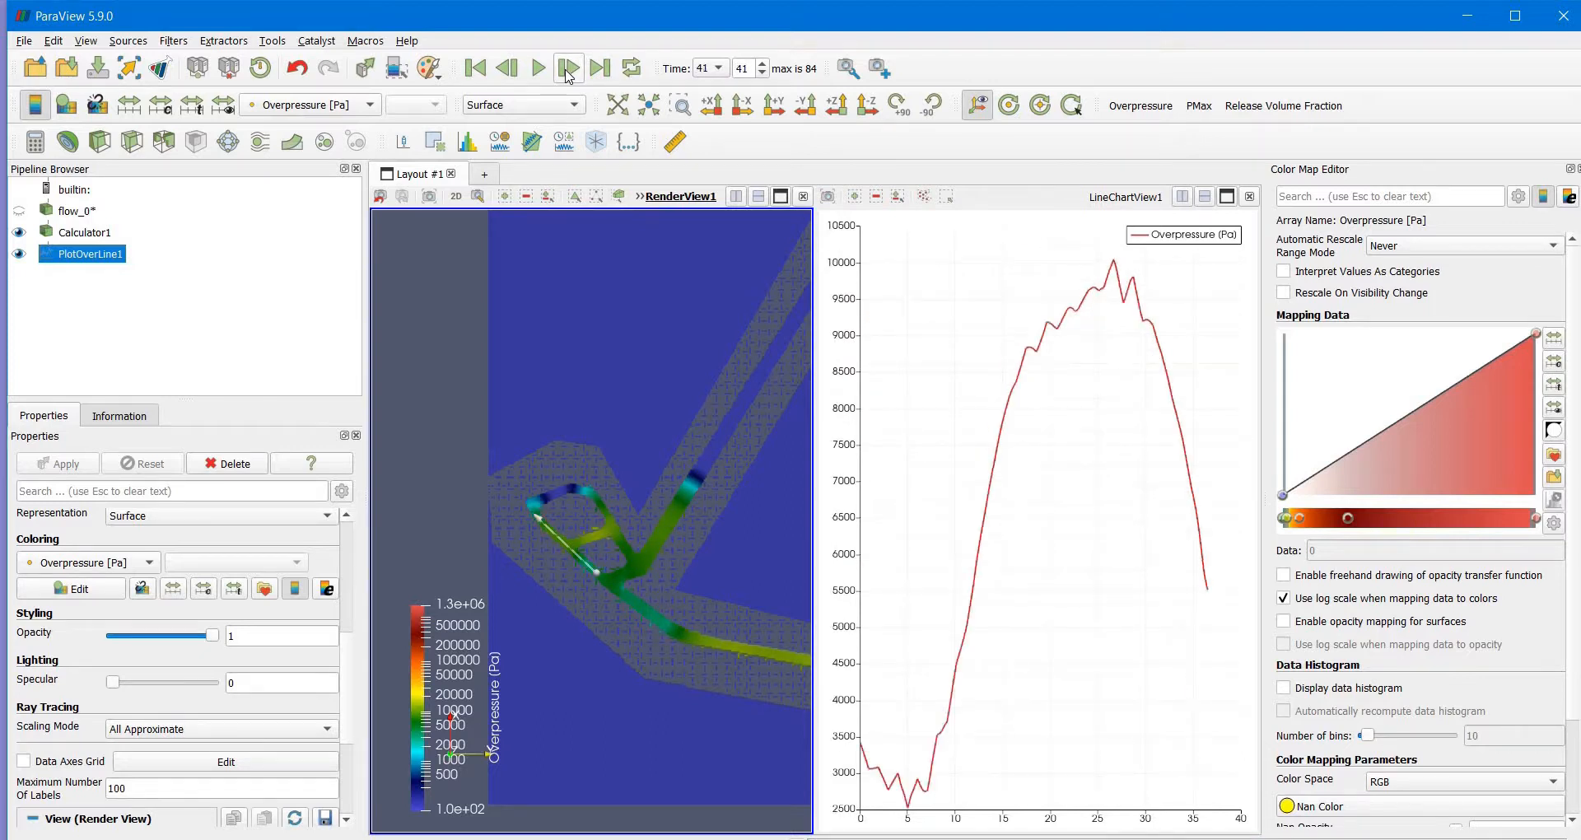
click(568, 71)
click(568, 71)
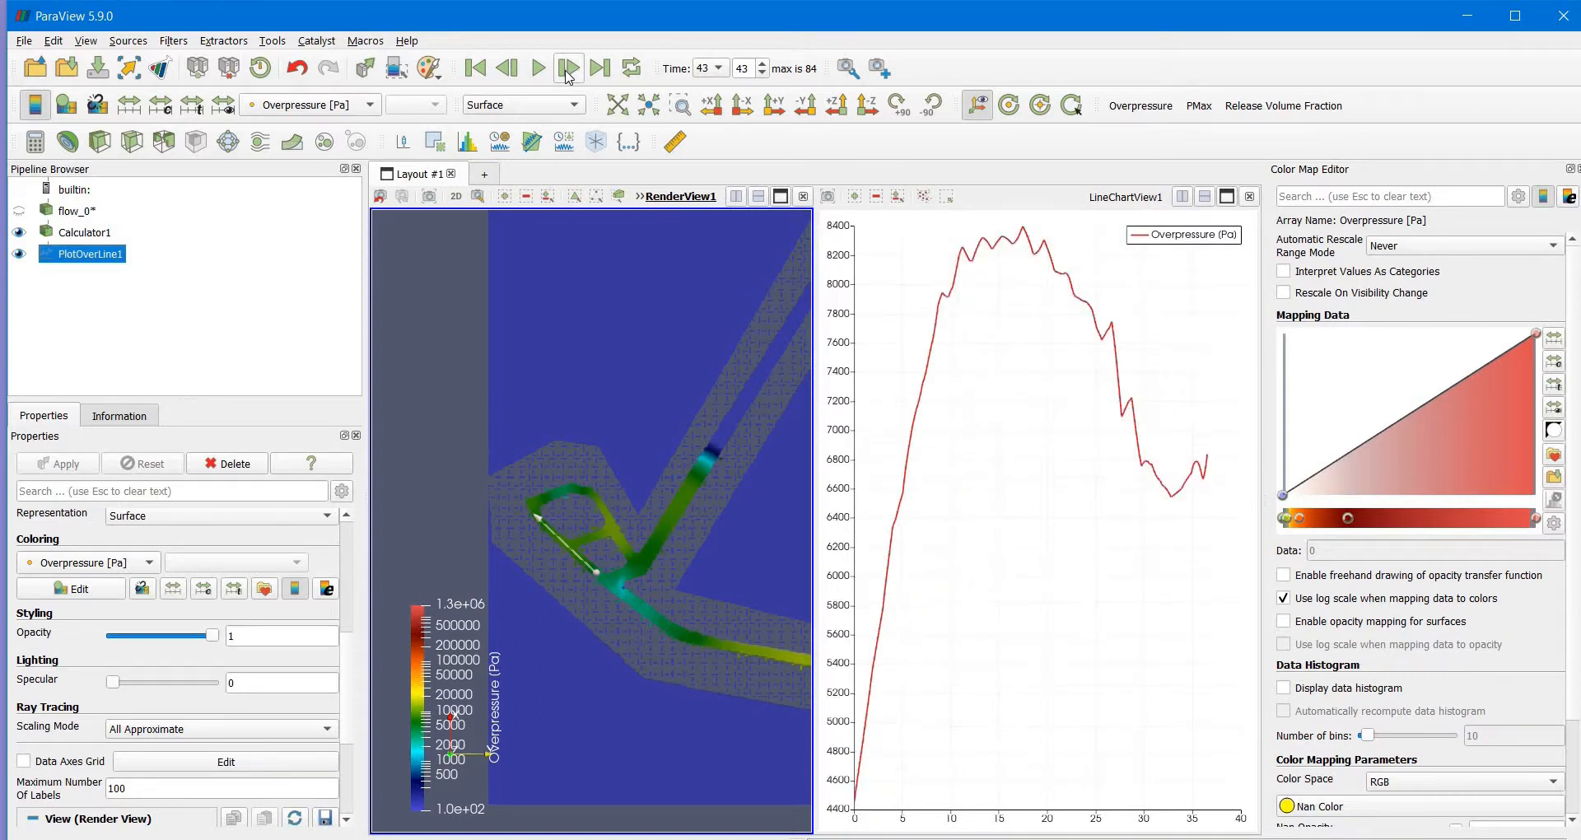
click(568, 71)
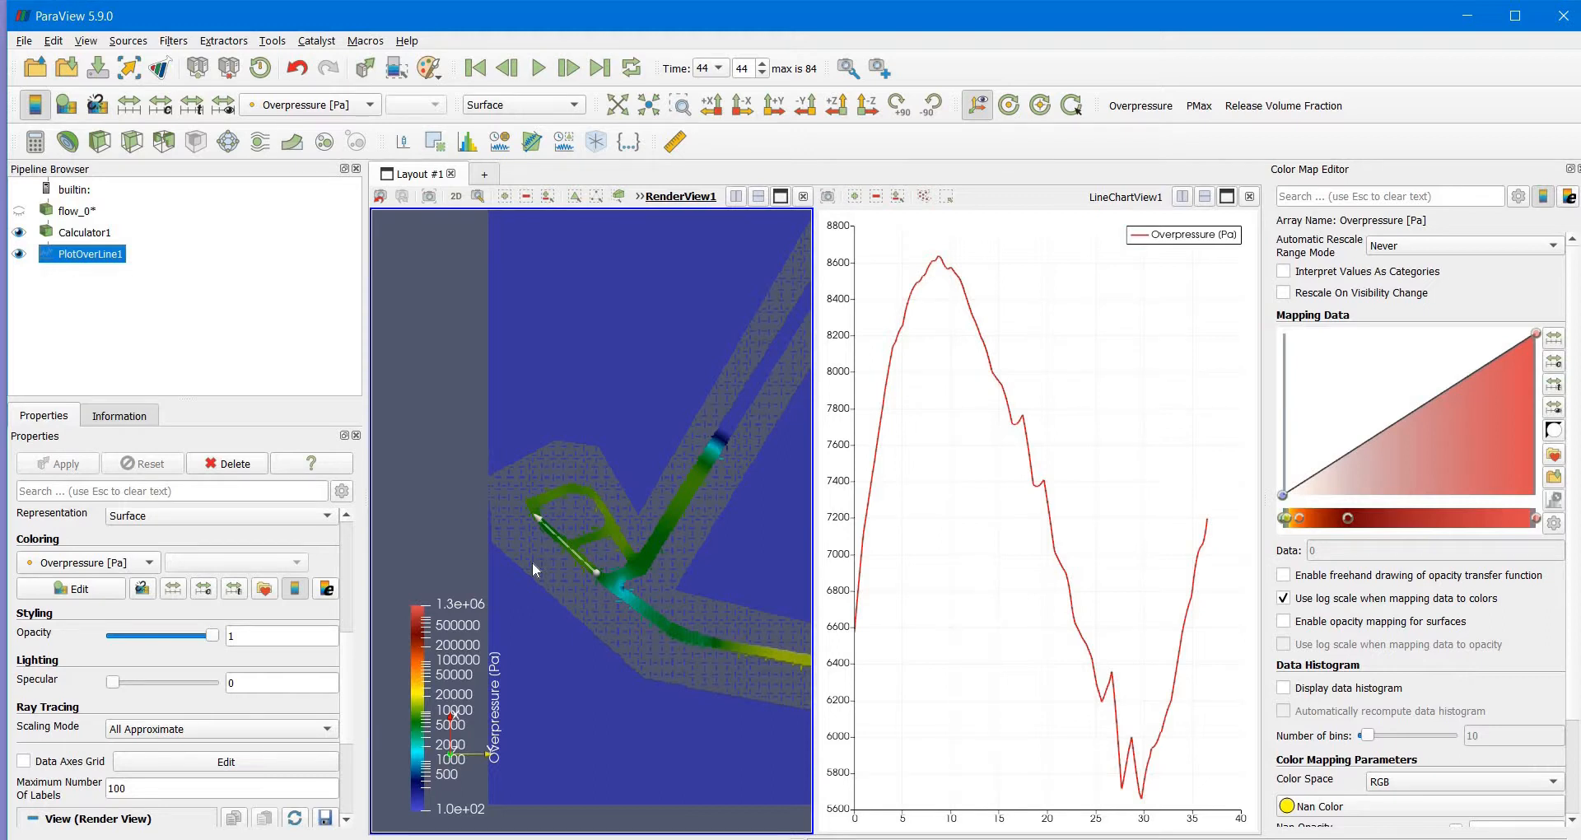
drag(718, 634, 629, 527)
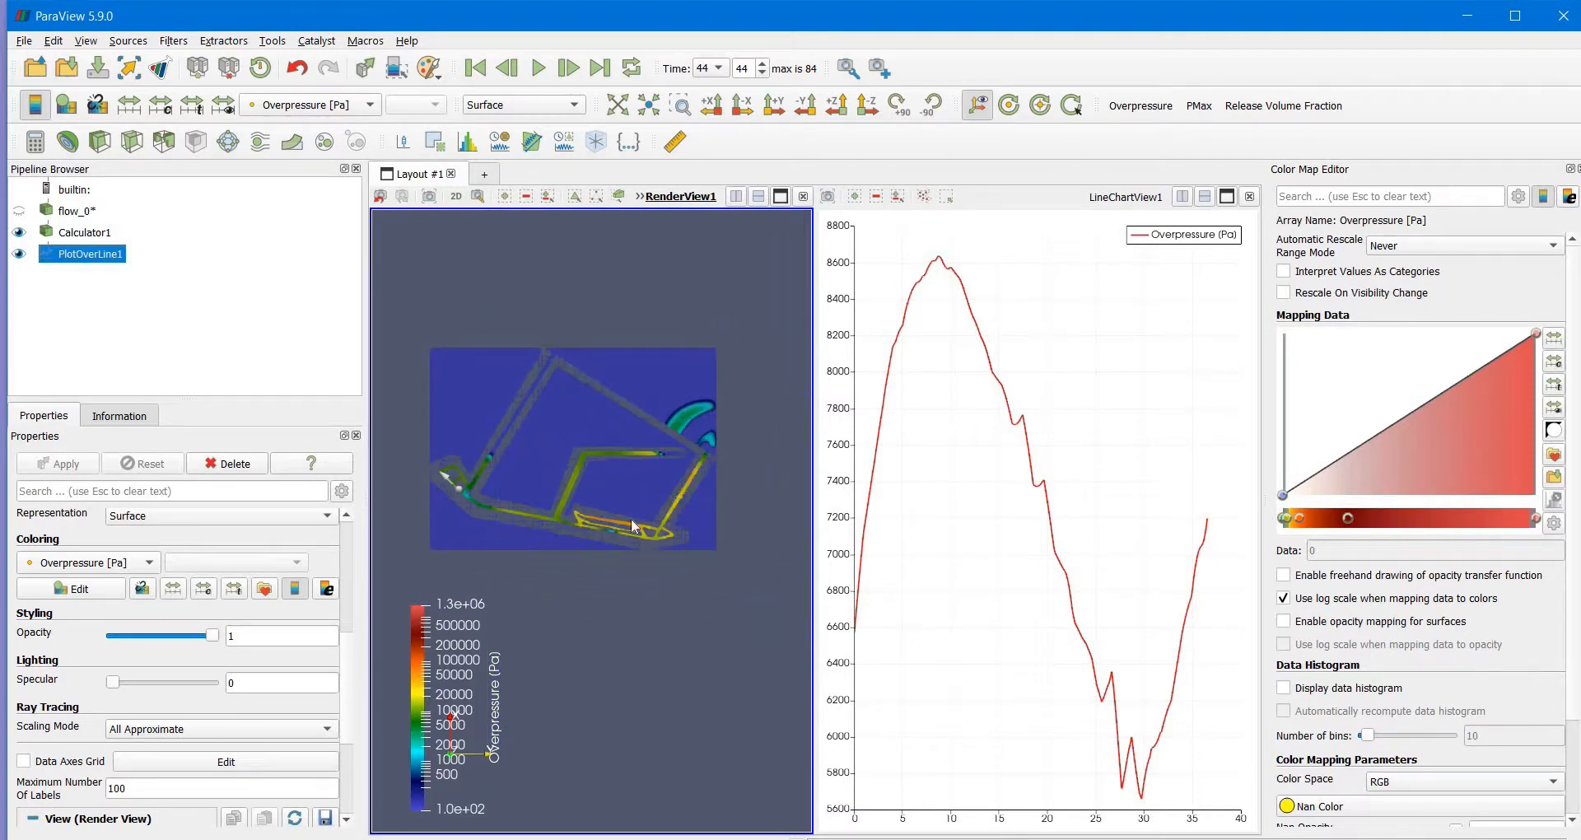
scroll(694, 550, up, 2)
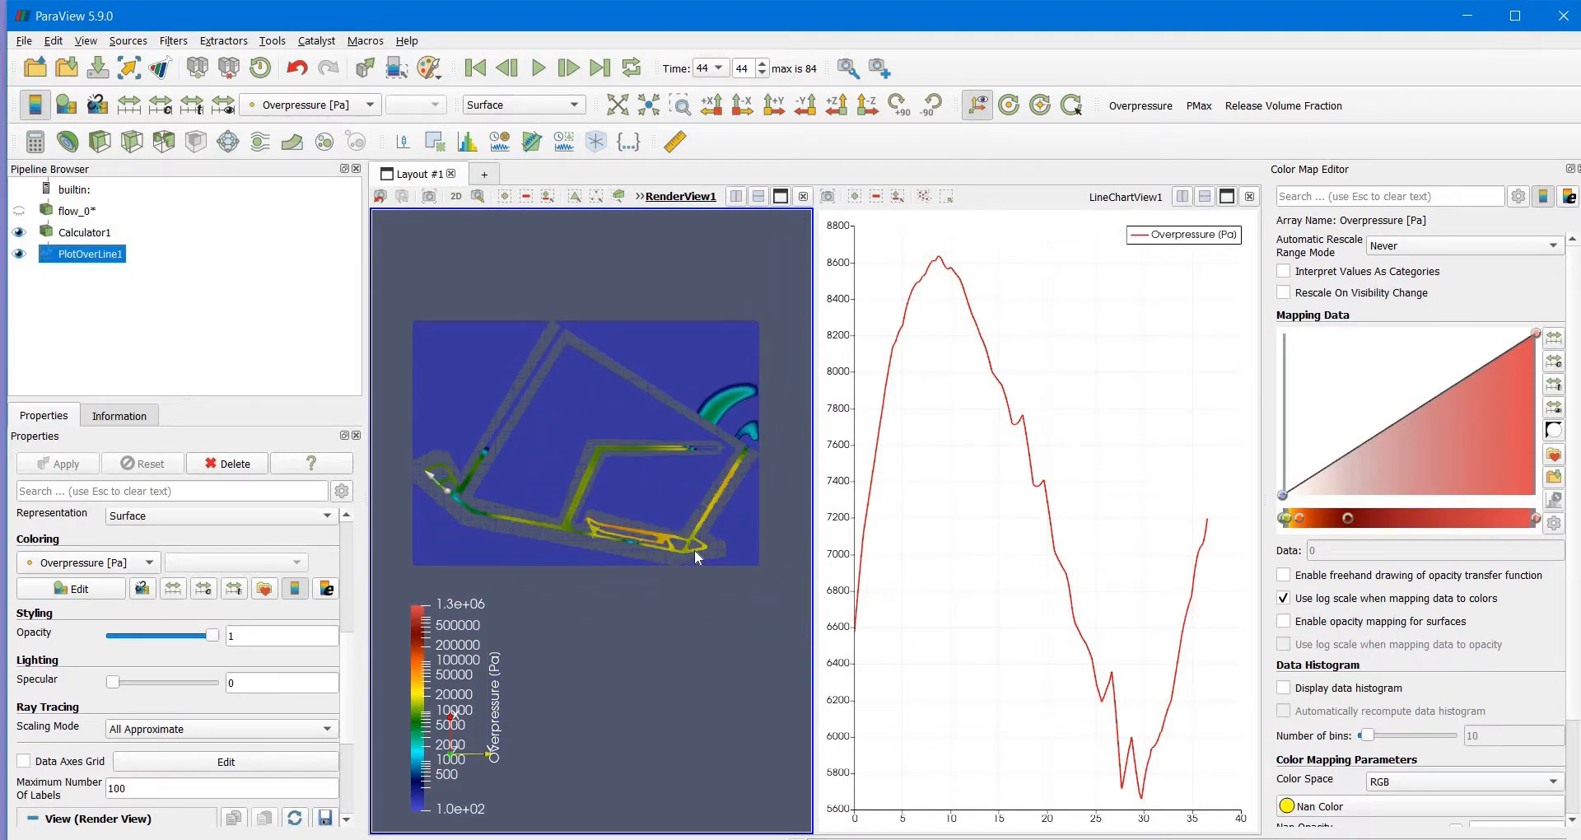